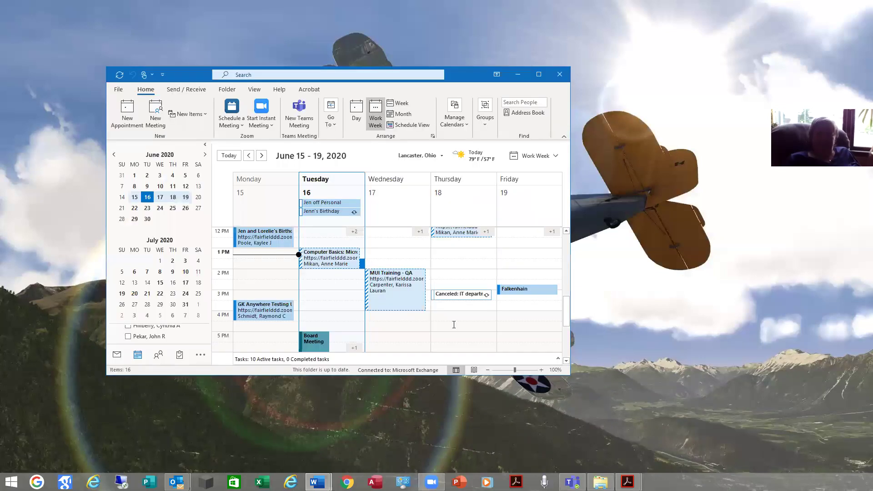
- Switch to the plain one-page profile document in Word and lay out all its text in two columns
key(alt+Tab)
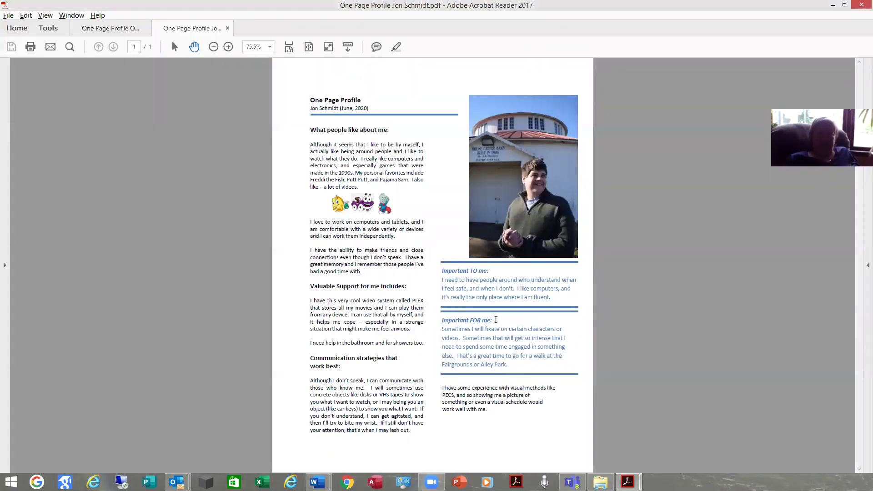
key(alt+Tab)
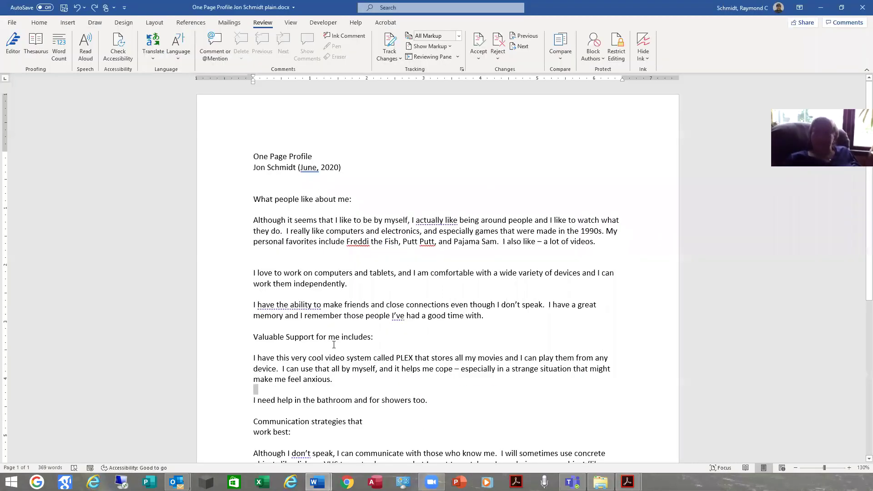
key(ctrl+a)
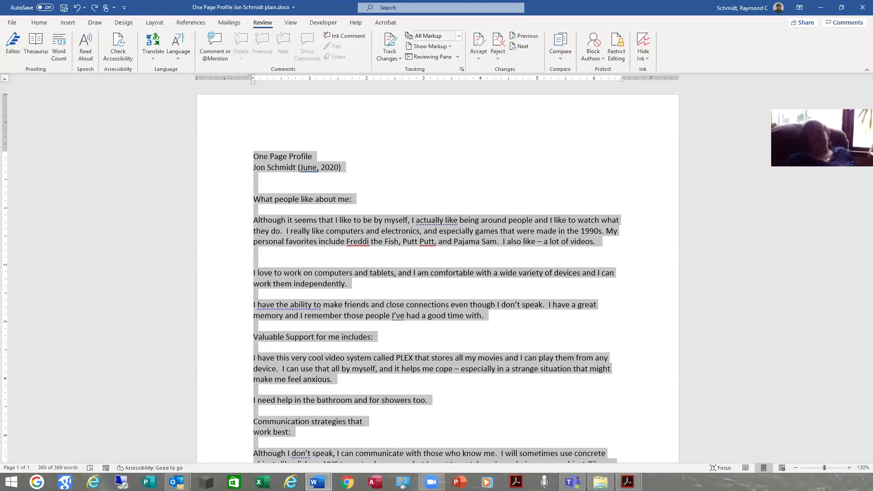
click(157, 25)
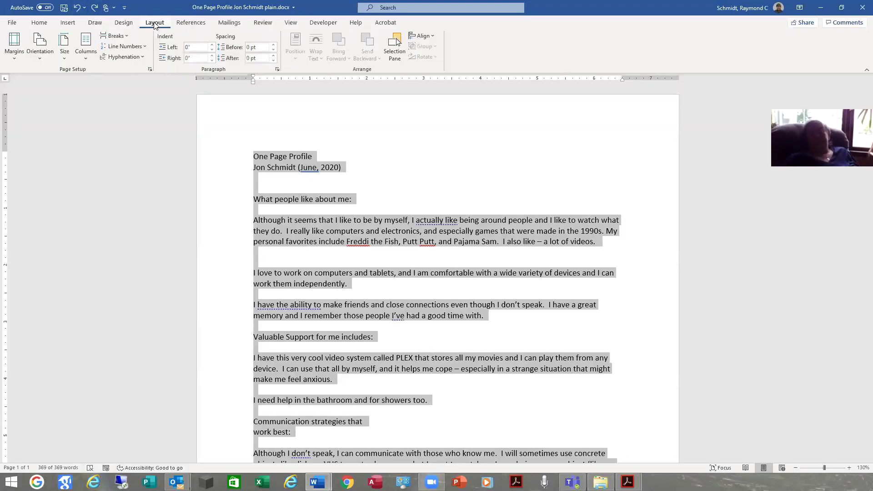
click(84, 54)
click(113, 96)
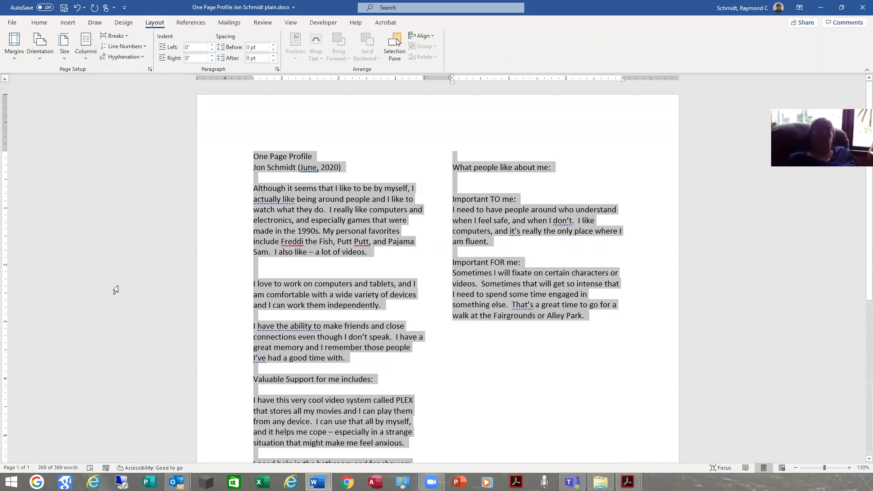
click(322, 232)
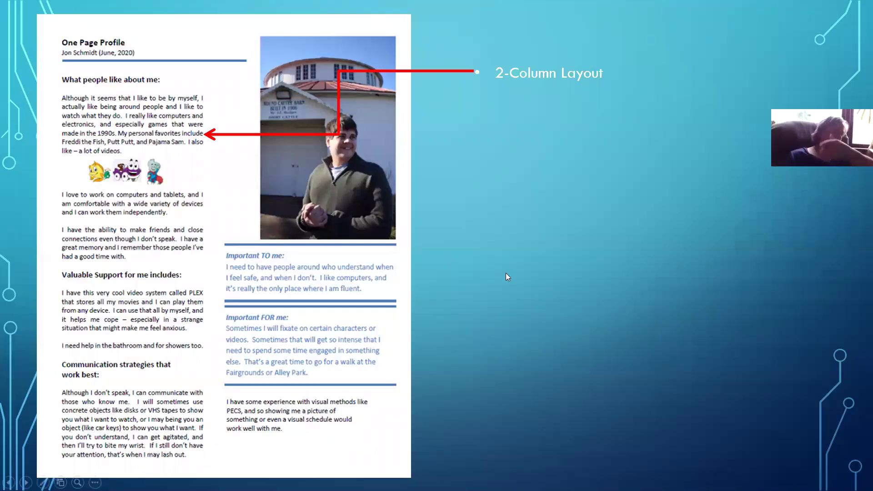
- Switch to the PowerPoint slide show and reveal the profile's design callouts from Profile Picture through Color Bar
key(Right)
key(Right)
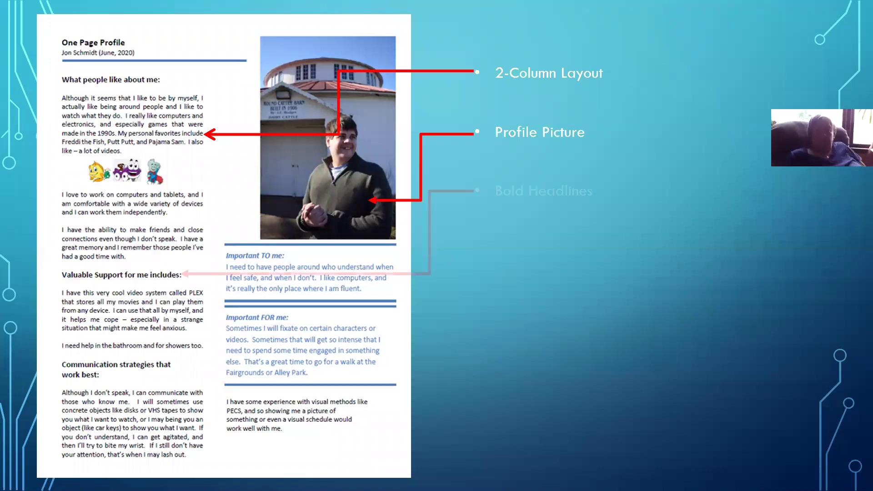
key(Right)
key(Right)
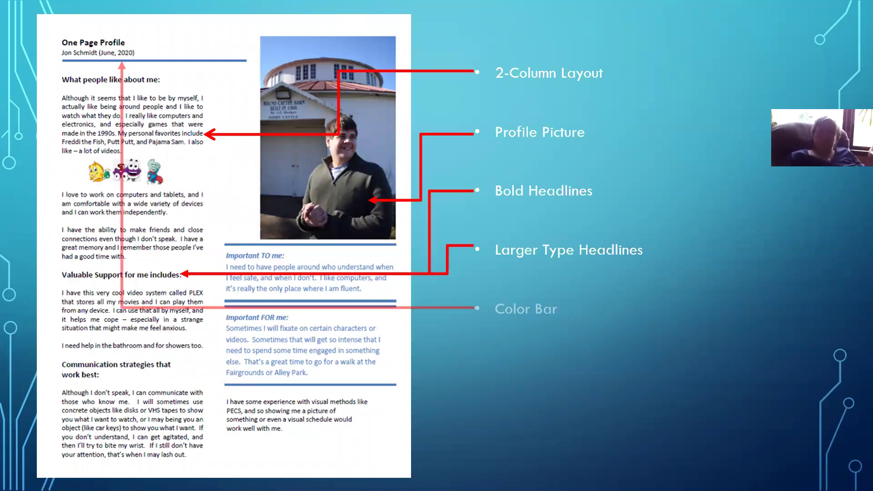
key(Right)
key(Right)
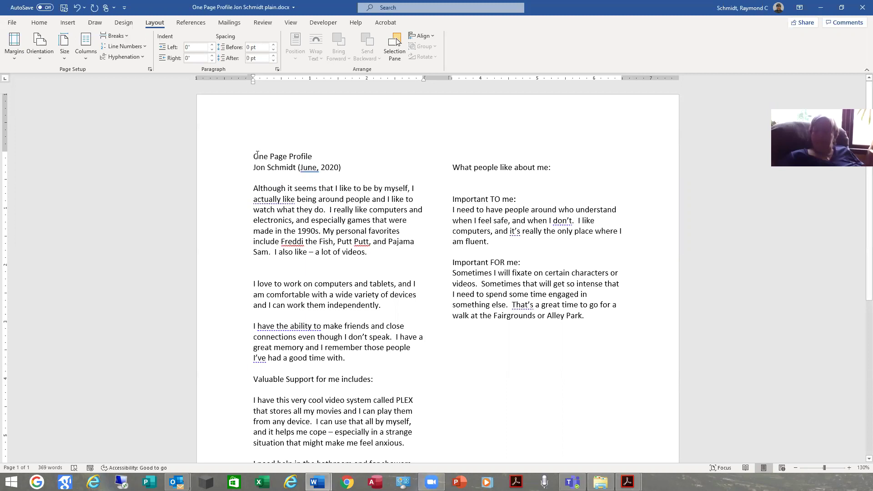
- Make the "One Page Profile" title and the "What people like about me:" heading bold in the Word document
drag(255, 156, 317, 156)
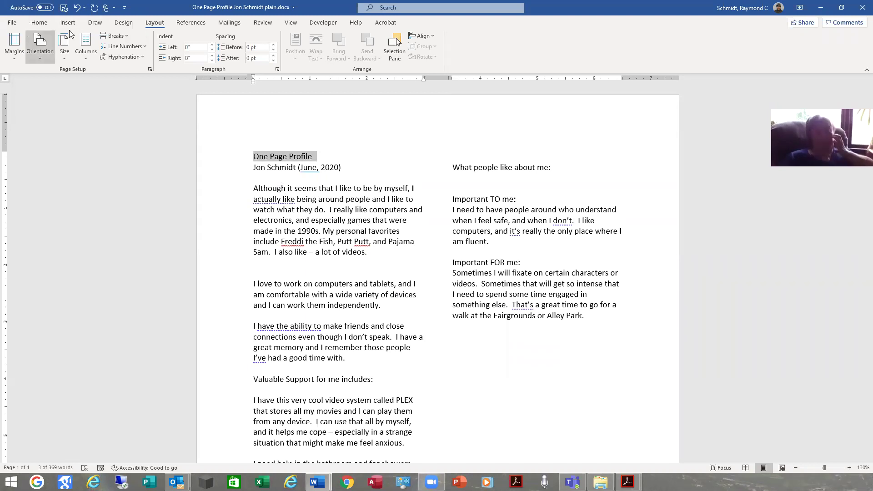
click(45, 25)
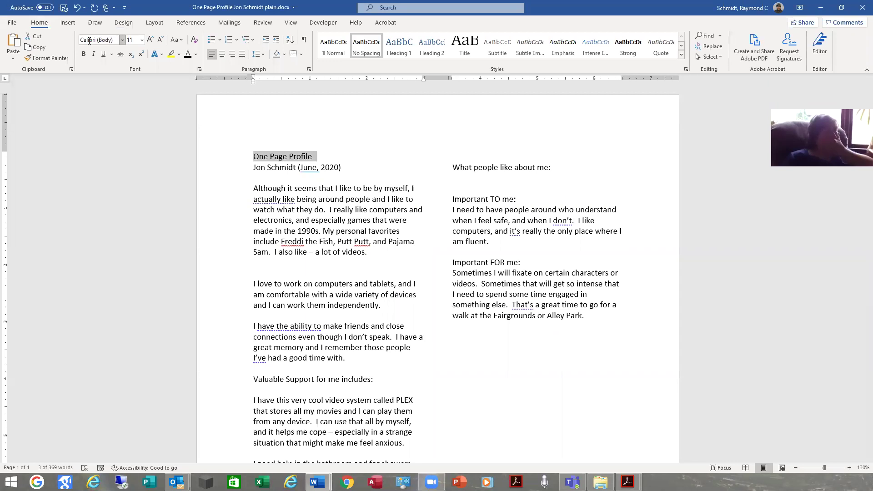
click(84, 54)
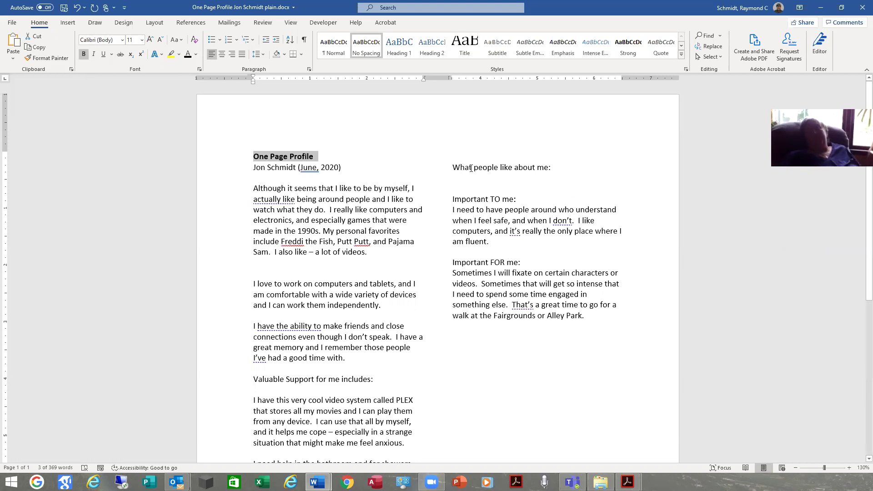
drag(452, 167, 554, 168)
click(558, 155)
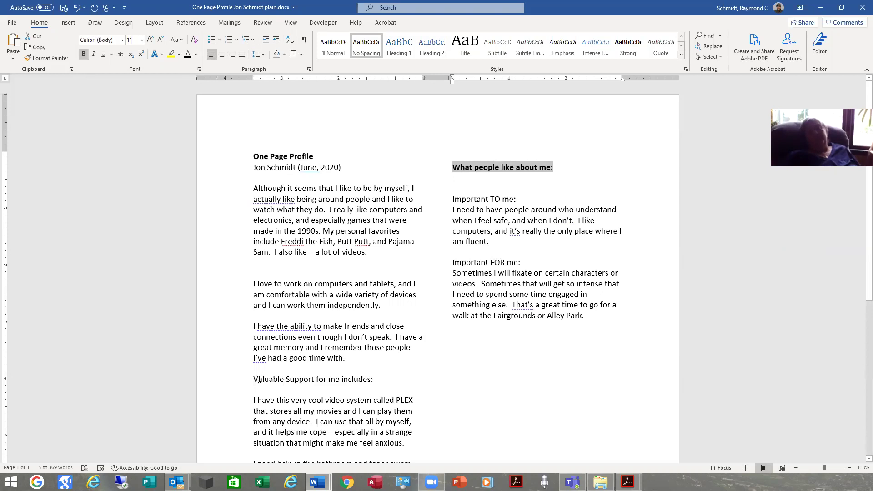
- Make the "Valuable Support for me includes:" and "Communication strategies that work best:" headings bold
drag(254, 379, 374, 376)
key(ctrl+b)
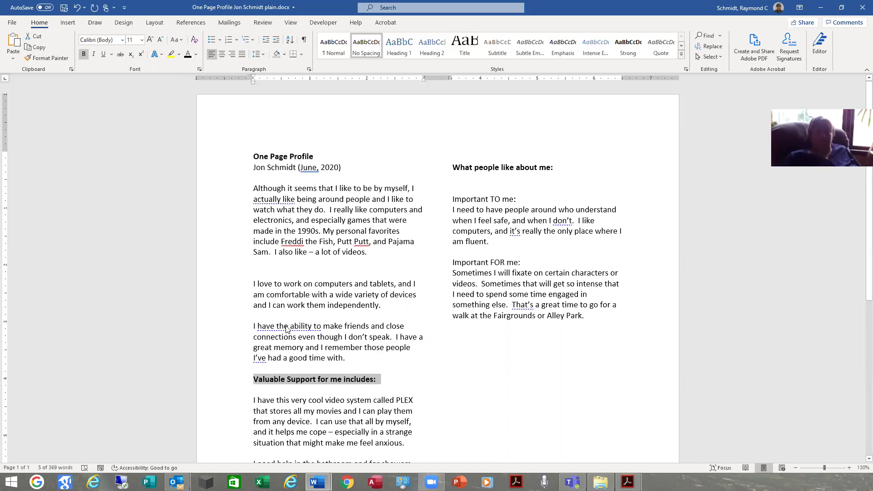
scroll(287, 327, down, 4)
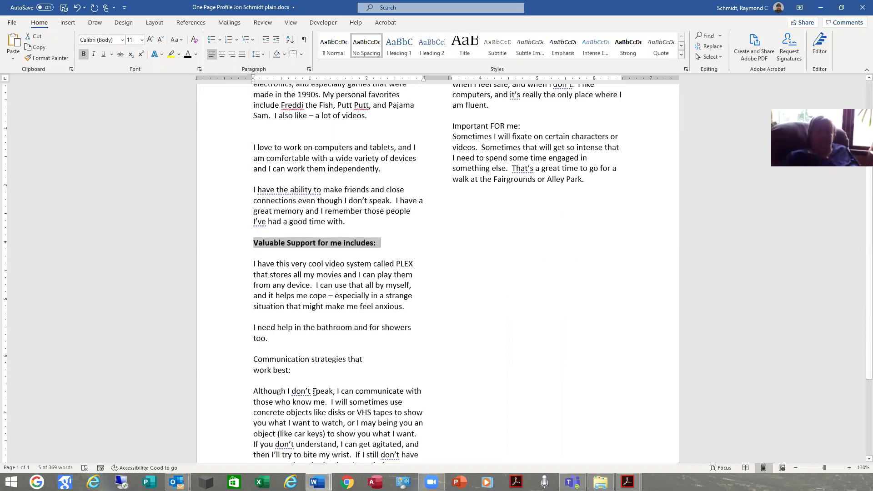
drag(253, 359, 300, 372)
key(ctrl+b)
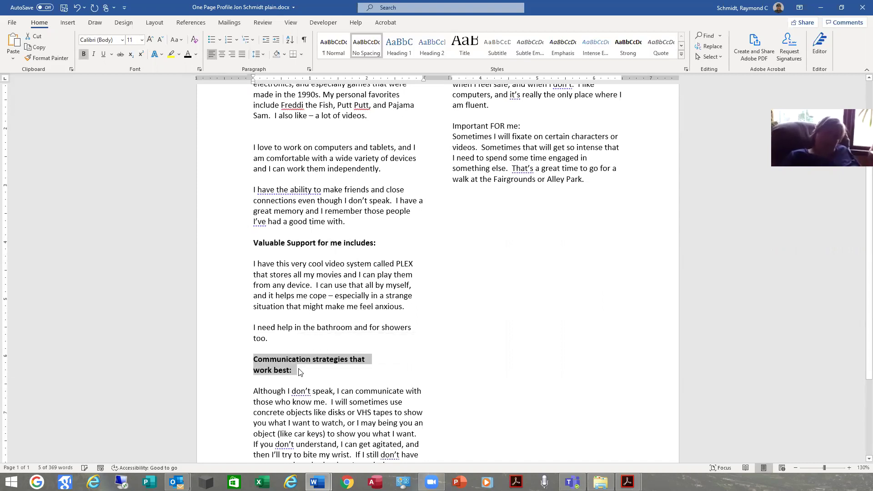
scroll(507, 376, down, 3)
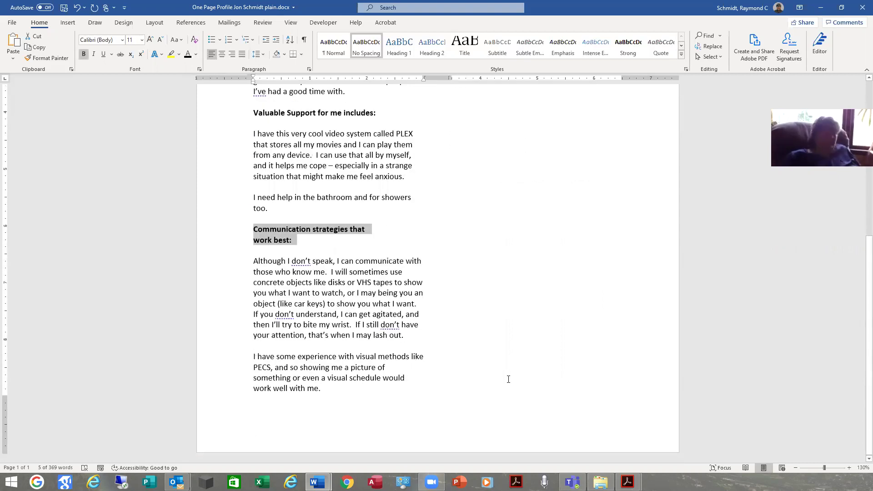
scroll(509, 379, up, 3)
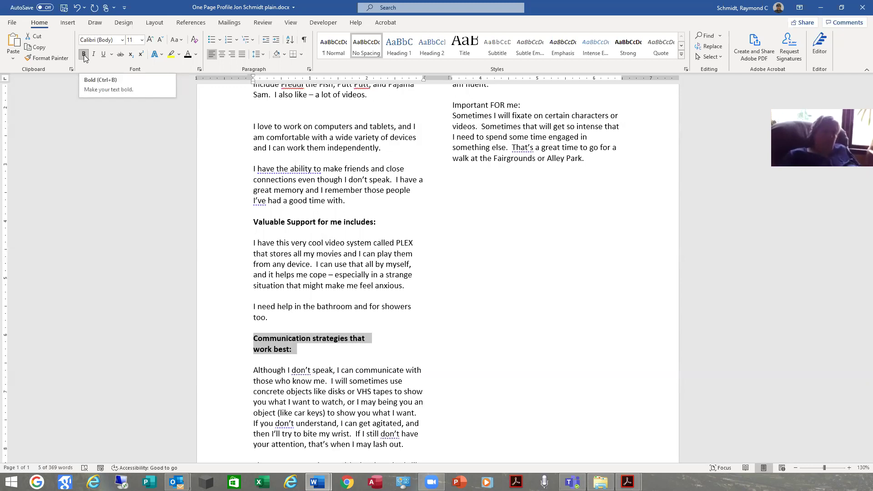
click(527, 244)
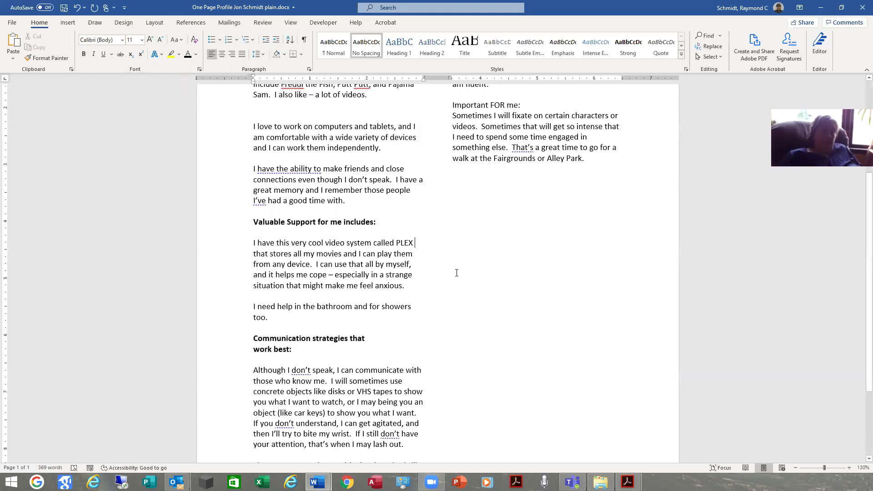
- Select the "One Page Profile" title together with the three bold section headings and enlarge them all to 13 pt
scroll(511, 273, up, 3)
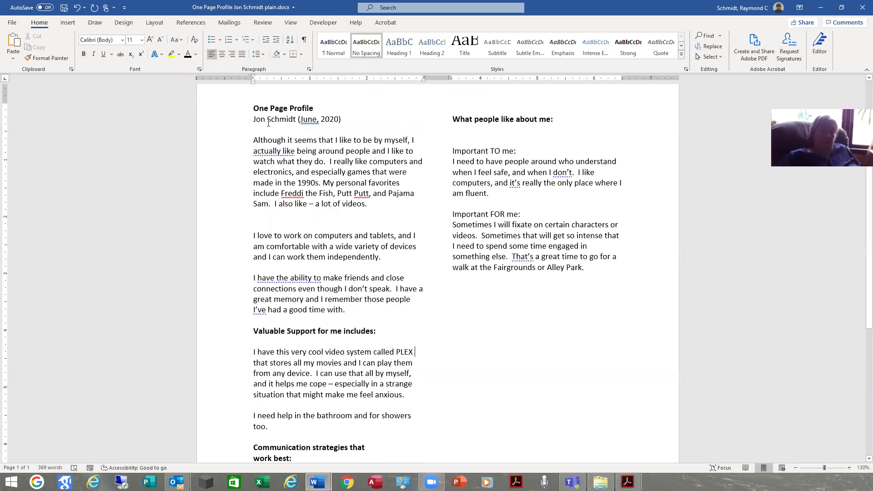
triple_click(253, 108)
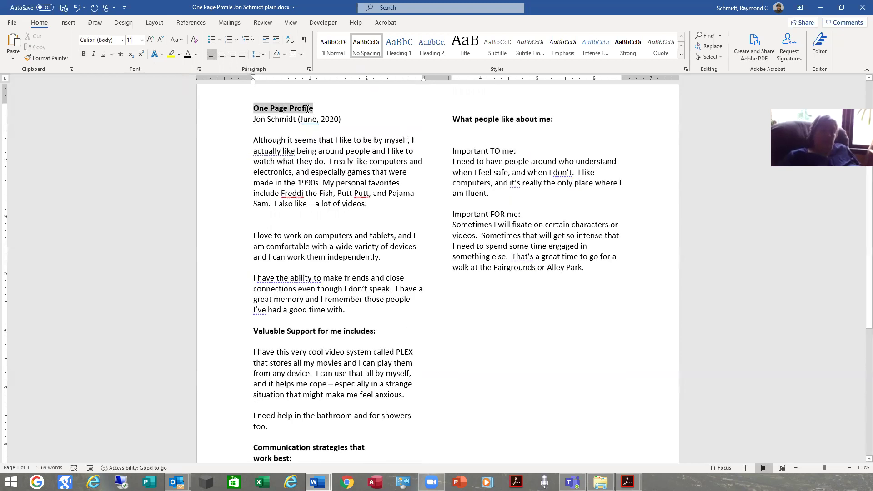
ctrl+drag(257, 332, 380, 332)
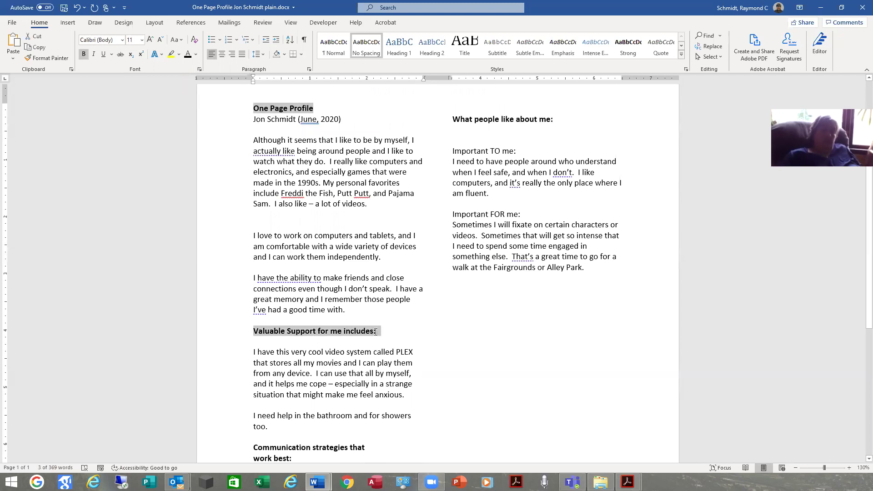
ctrl+drag(254, 447, 294, 458)
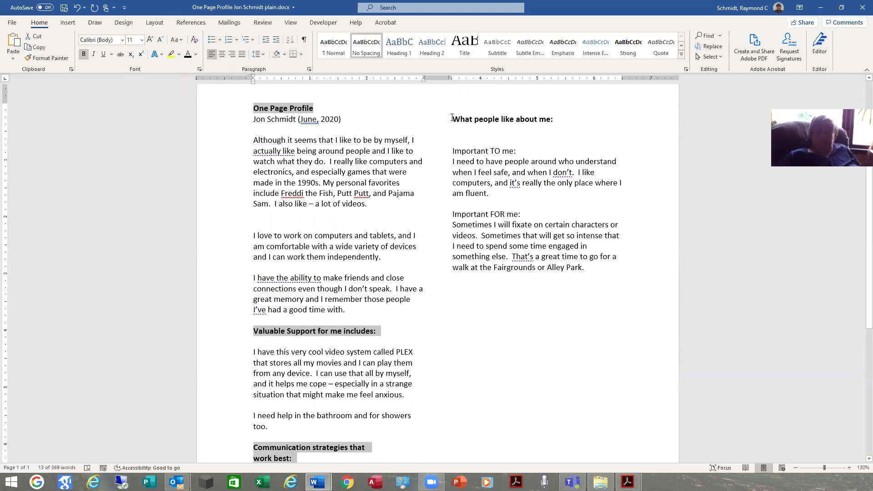
ctrl+drag(453, 119, 558, 122)
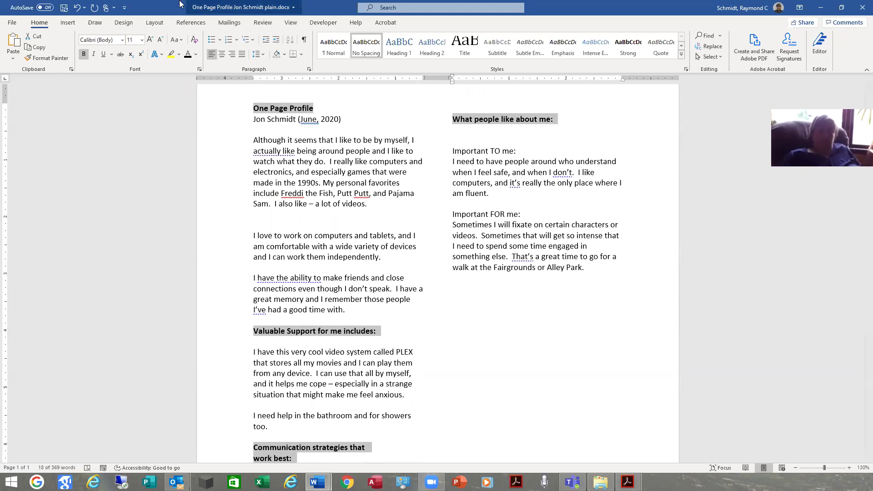
click(143, 42)
click(142, 43)
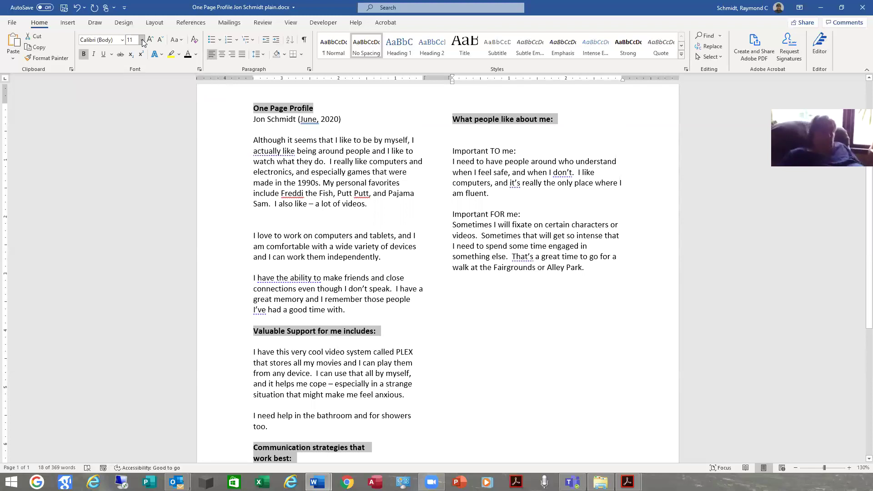
key(ctrl+bracketright)
key(ctrl+bracketright)
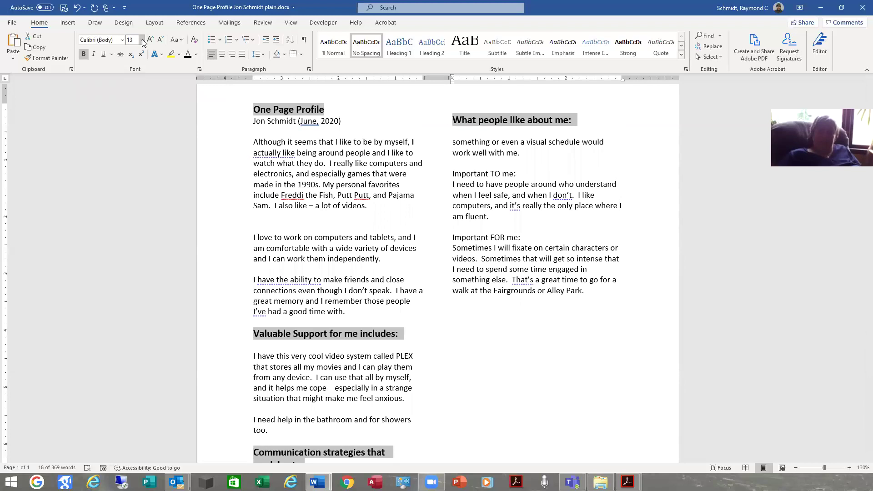
- Shrink the selected title and headings to 5 pt and enlarge them back to 13 pt
key(ctrl+bracketleft)
key(ctrl+bracketleft)
key(ctrl+bracketleft)
key(ctrl+bracketleft)
key(ctrl+bracketleft)
key(ctrl+bracketleft)
key(ctrl+bracketleft)
key(ctrl+bracketleft)
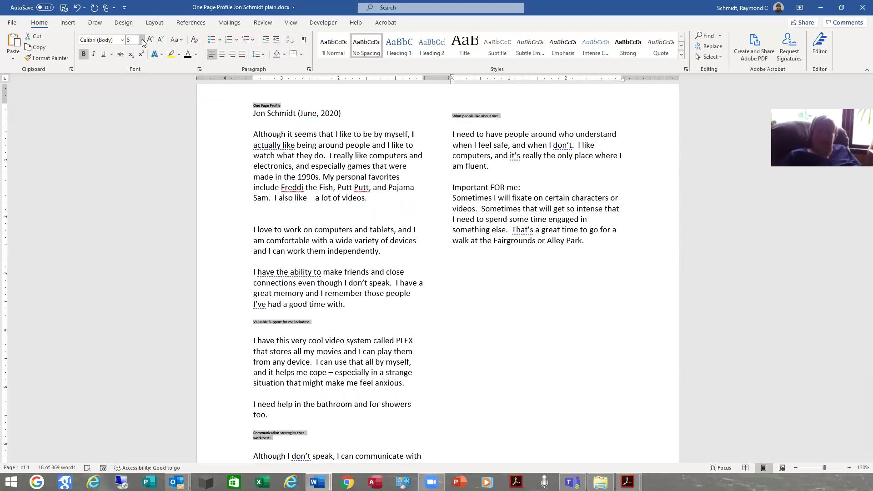
key(ctrl+bracketright)
key(ctrl+bracketright)
key(ctrl+bracketright)
key(ctrl+bracketright)
key(ctrl+bracketright)
key(ctrl+bracketright)
key(ctrl+bracketright)
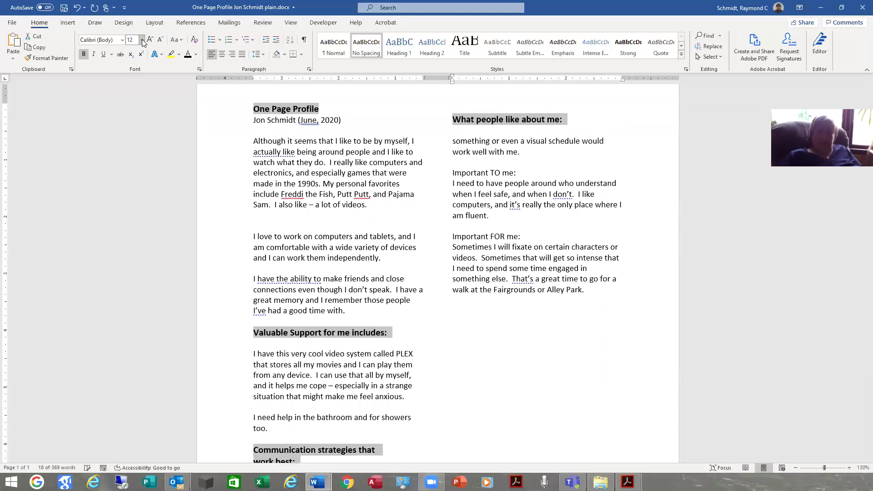
key(ctrl+bracketright)
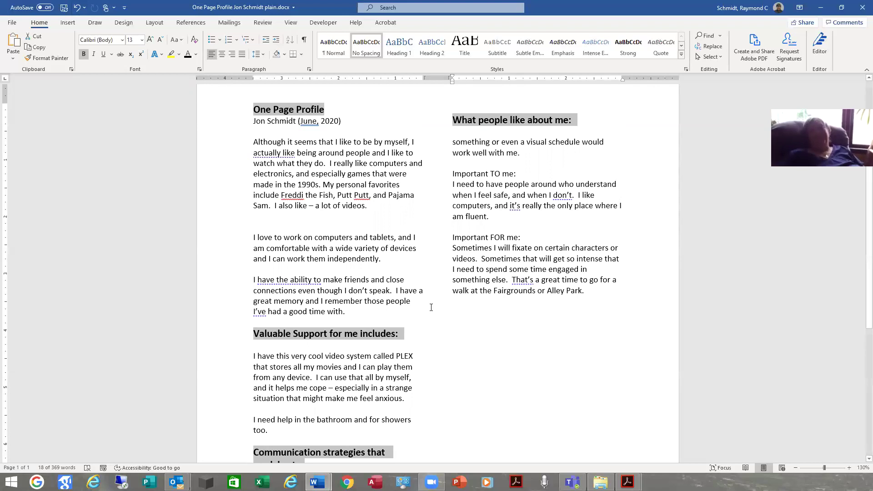
- Insert the cattle barn photo from this device and move it to the last paragraph of the second column, under "Important FOR me:"
click(493, 366)
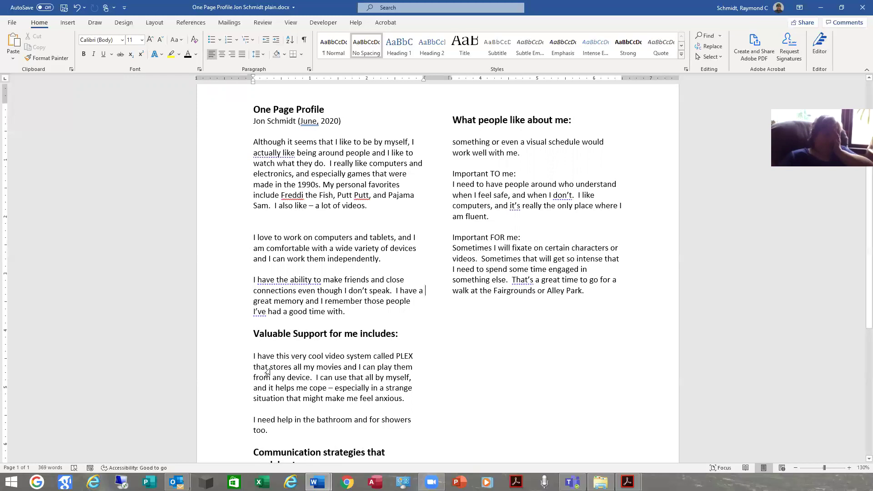
click(68, 22)
click(106, 45)
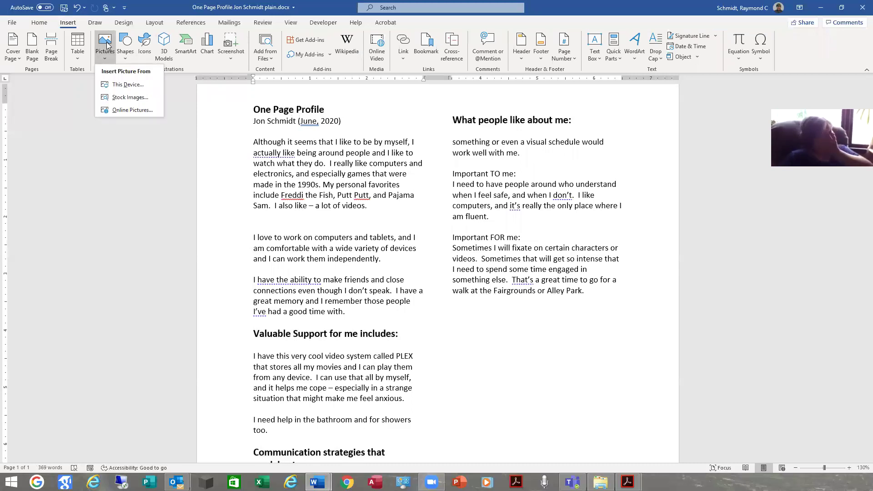
click(132, 85)
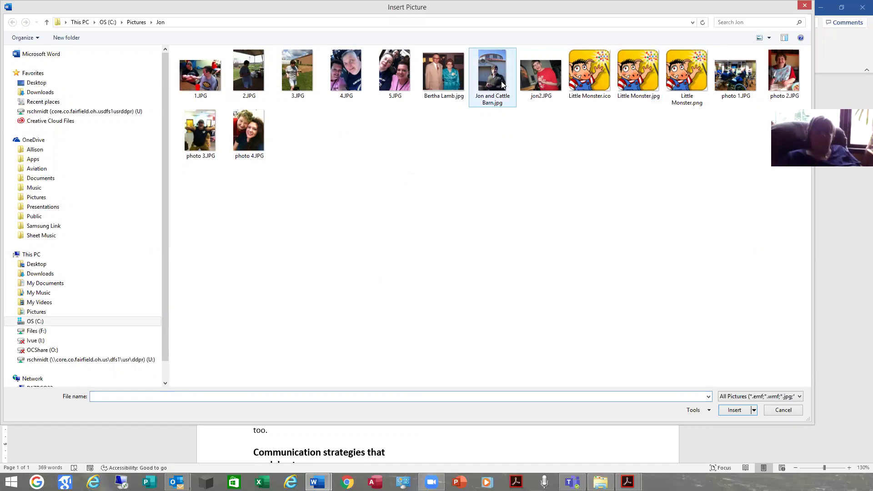
double_click(494, 69)
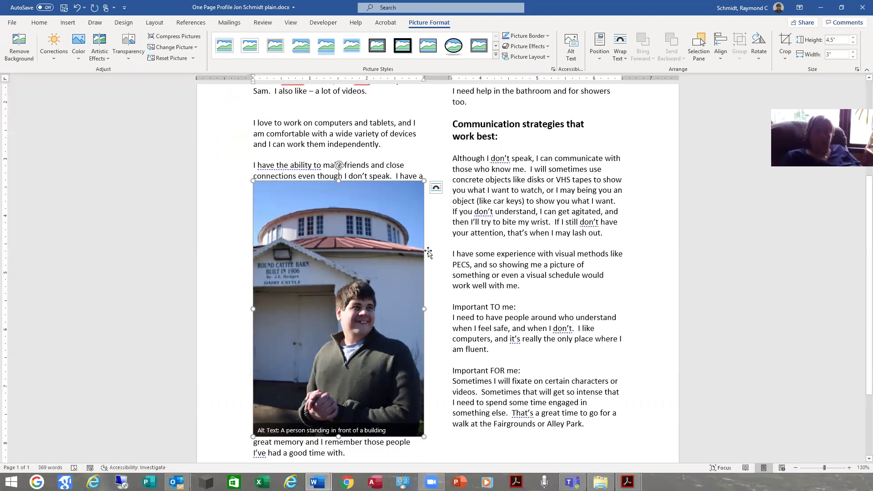
drag(342, 275, 577, 328)
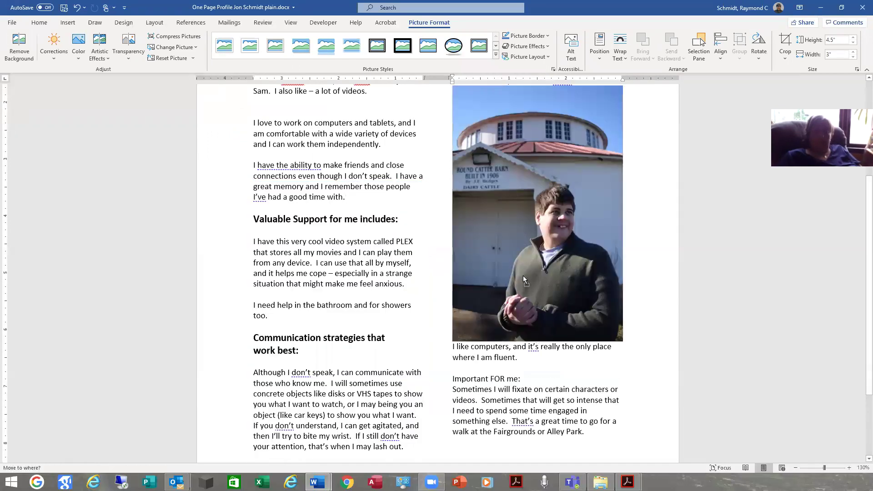
drag(529, 436, 529, 432)
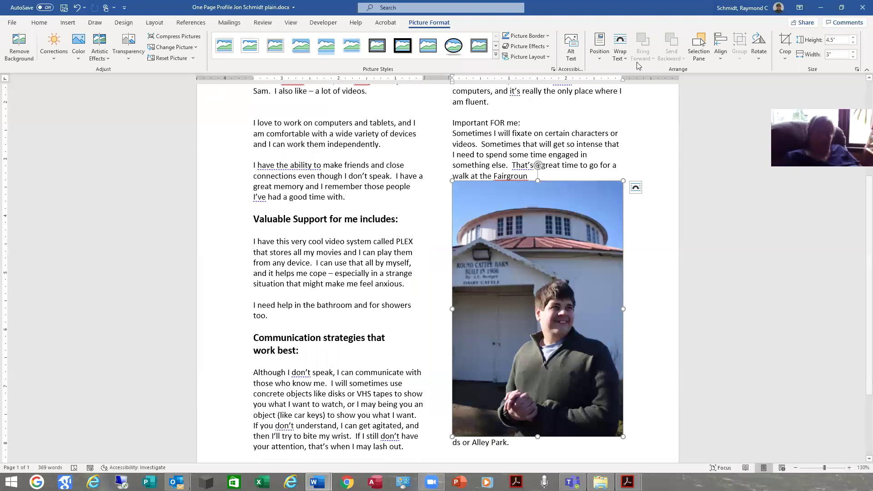
- Set the cattle barn photo's text wrapping to Through and move it so it overlaps the gap between the two columns
click(620, 42)
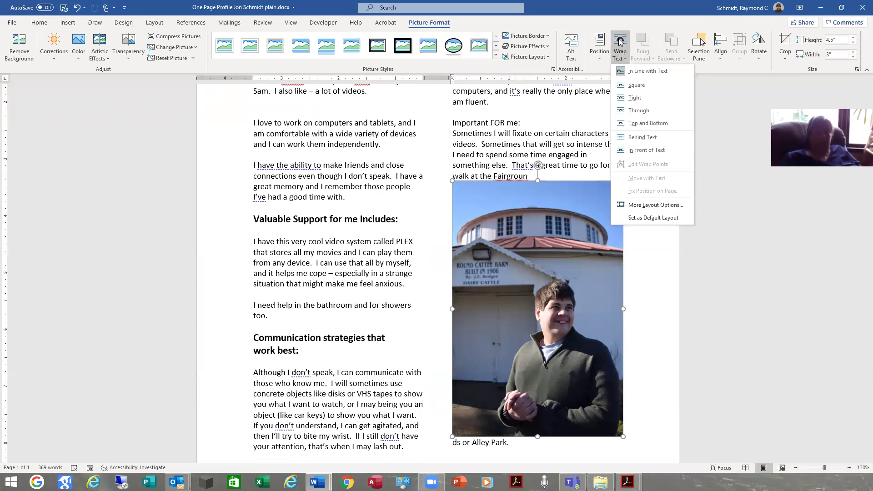
click(643, 110)
drag(486, 319, 380, 287)
drag(494, 309, 519, 327)
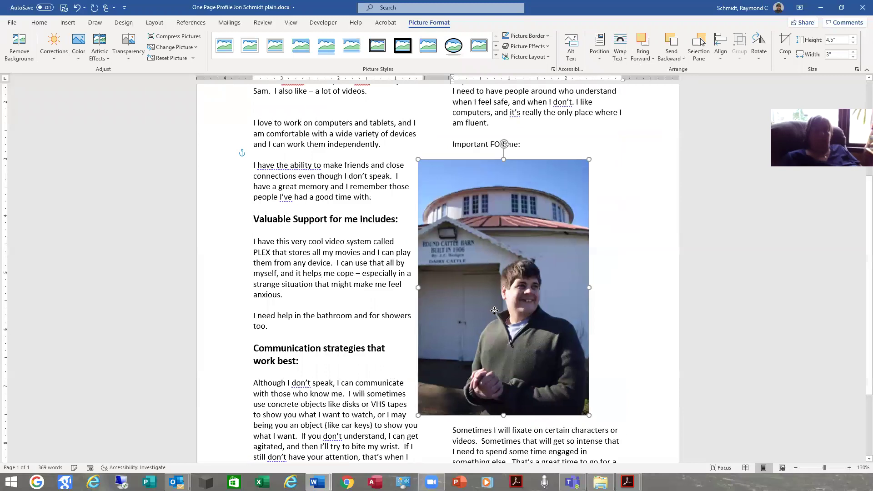
- Place the photo behind the text, move it over the first column, and move it back below the second column's text
click(620, 44)
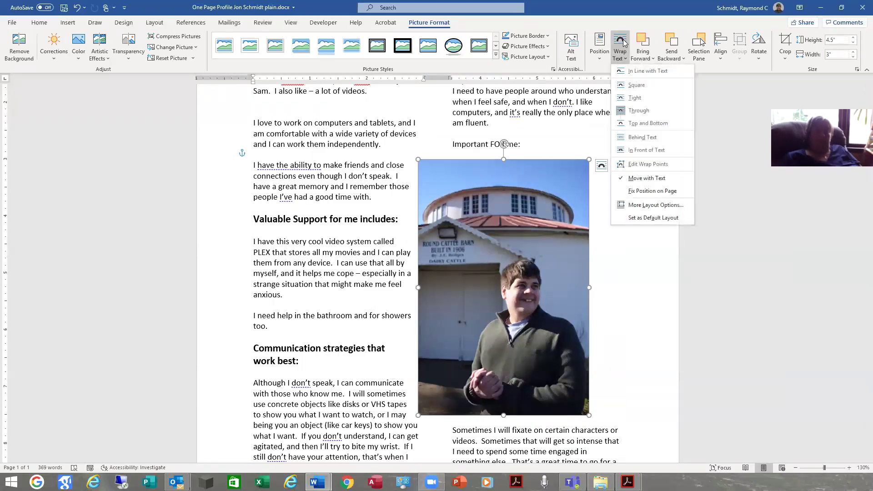
click(641, 135)
drag(496, 327, 224, 380)
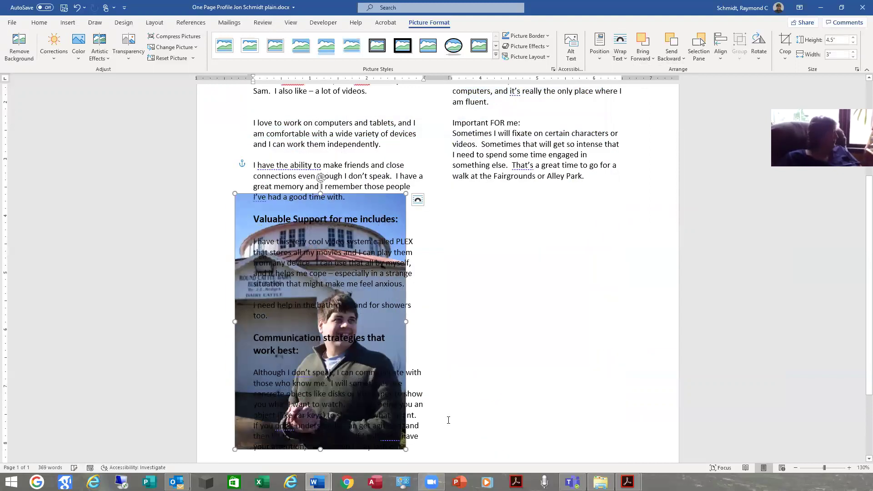
drag(367, 325, 570, 321)
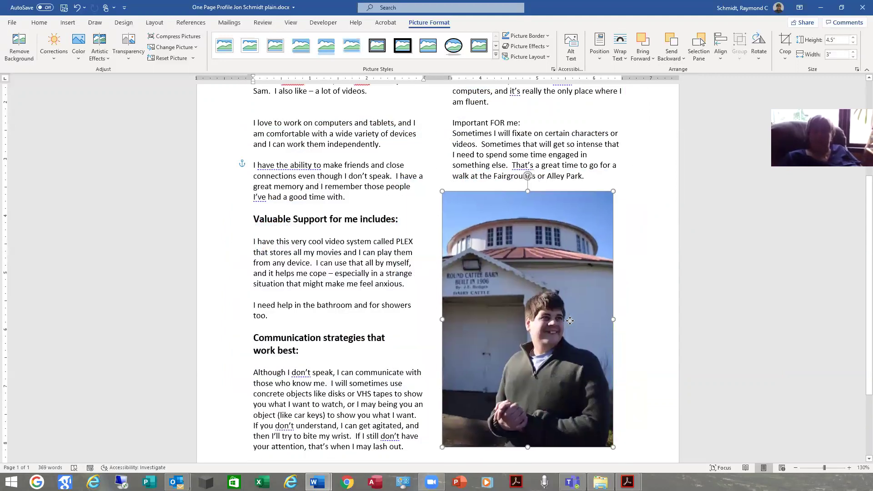
- Set the photo's text wrapping to Tight and move it to the top of the second column, level with the page title
click(625, 48)
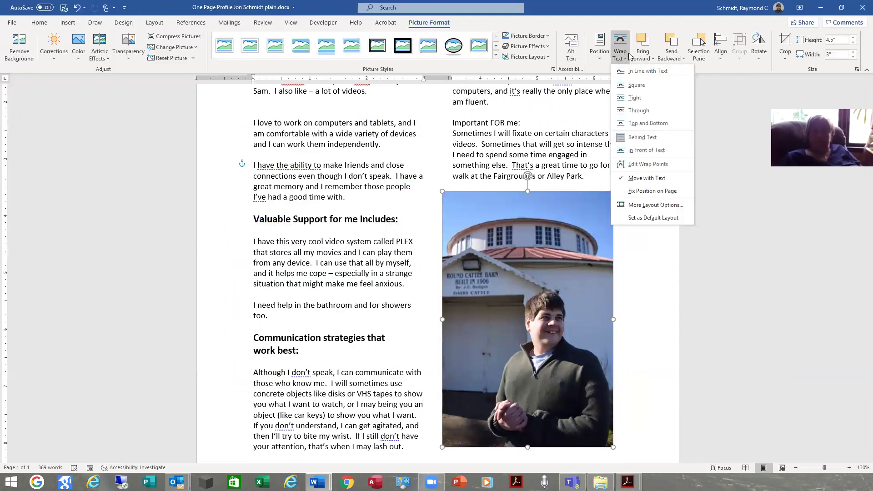
click(637, 98)
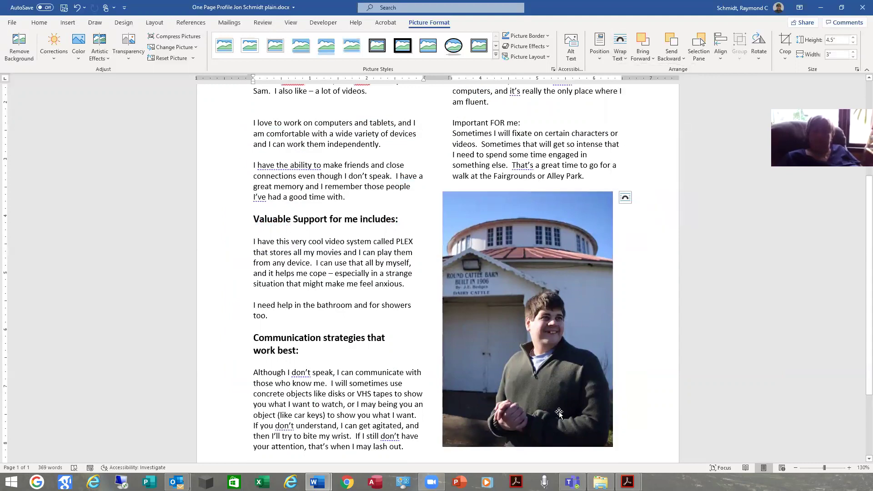
drag(471, 319, 544, 241)
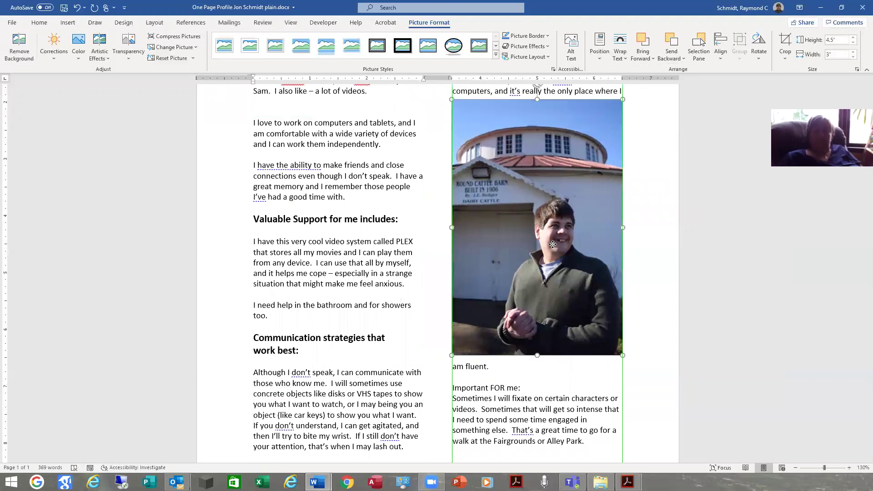
scroll(587, 330, up, 1)
scroll(587, 330, up, 2)
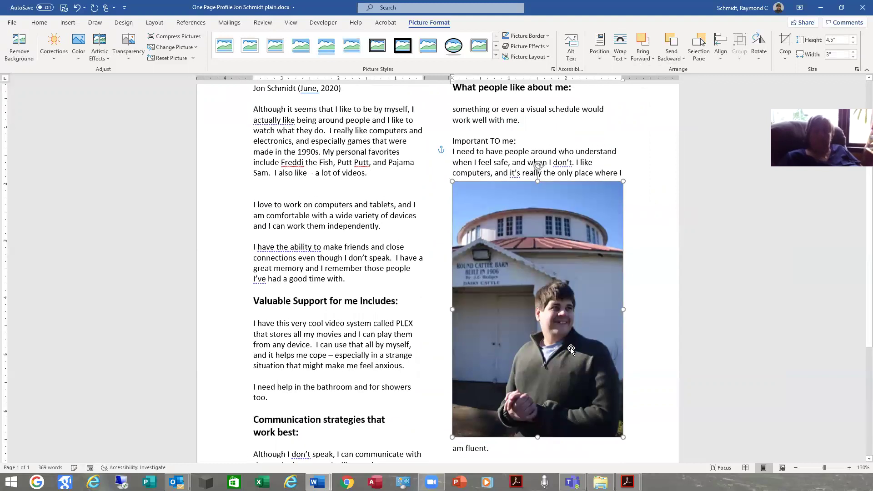
scroll(571, 348, up, 1)
drag(560, 354, 583, 273)
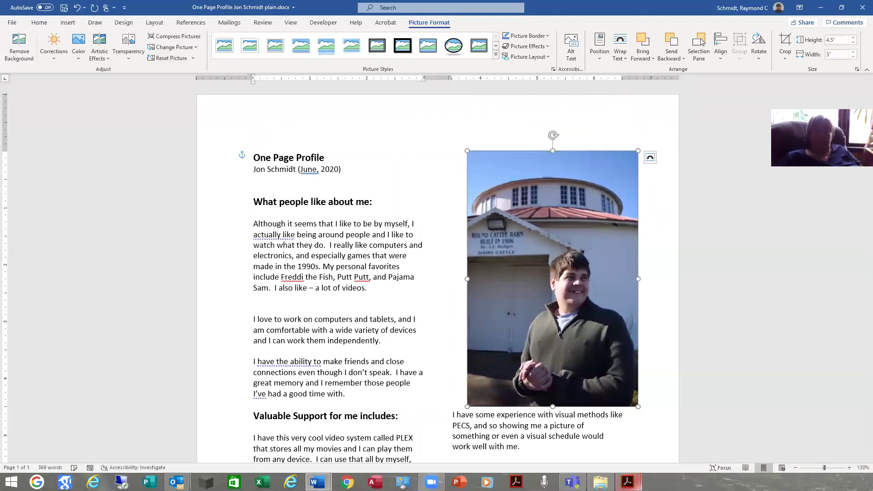
- Shrink the photo proportionally to about 3.42" high by 2.28" wide, keeping its upper outer corner in place
mouse_move(628, 483)
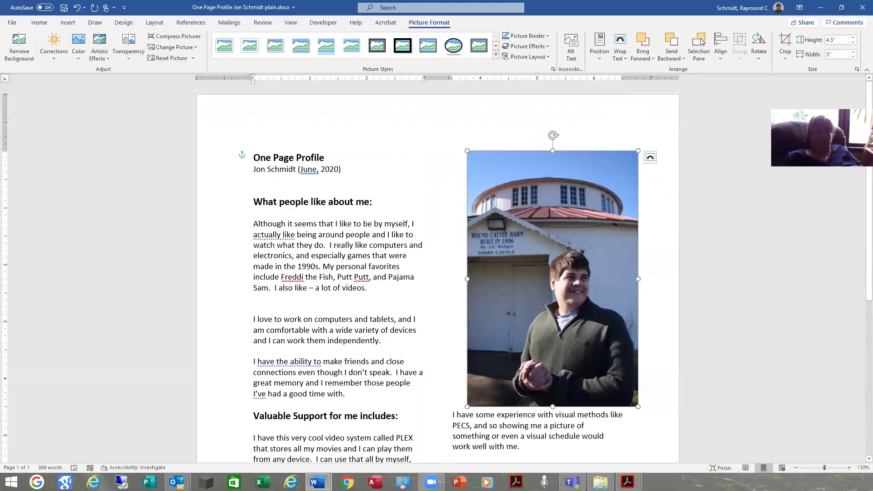
drag(467, 406, 509, 345)
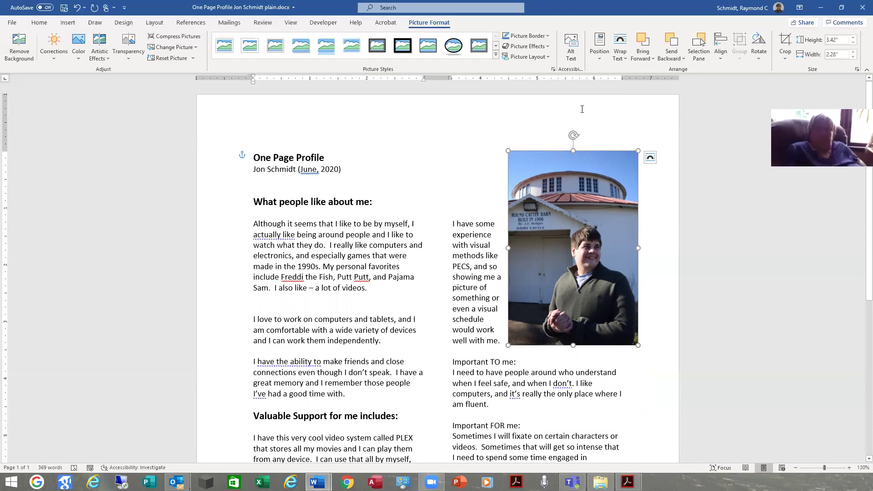
- Try rotating the photo clockwise and undo the rotation
drag(574, 135, 661, 195)
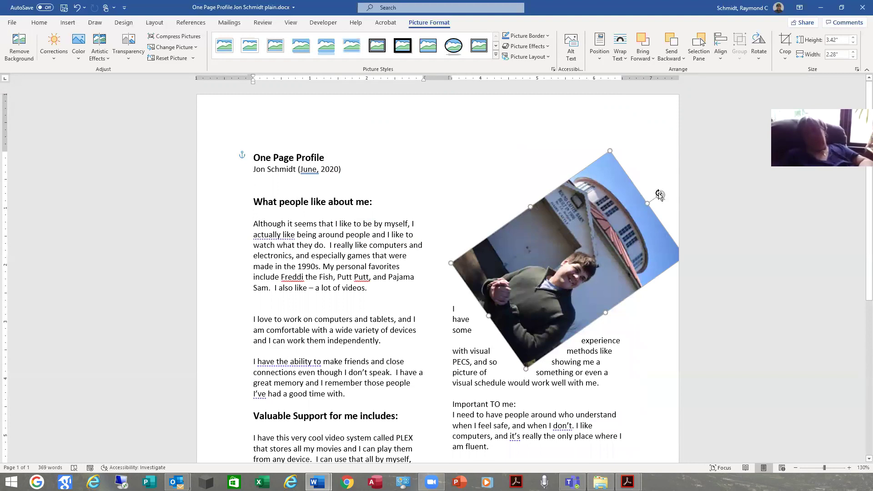
key(ctrl+z)
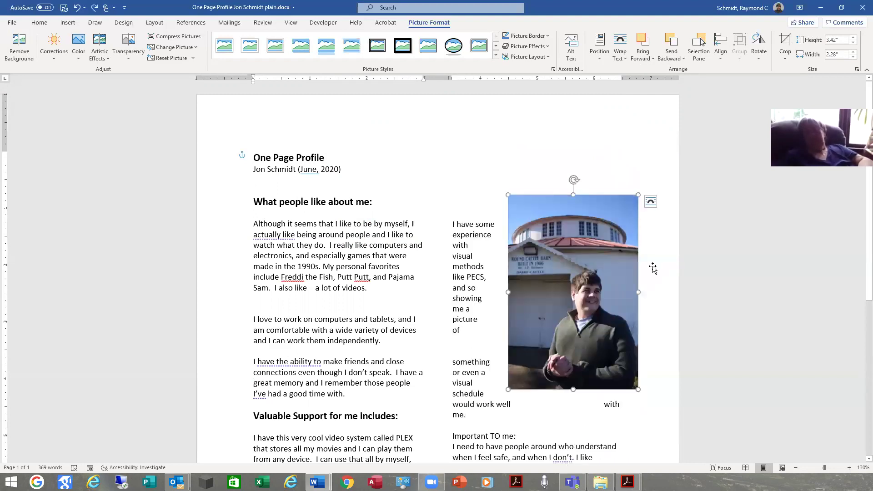
- Reapply Tight text wrapping to the photo and align its upper edge with the page title in the second column
drag(582, 248, 581, 188)
click(620, 50)
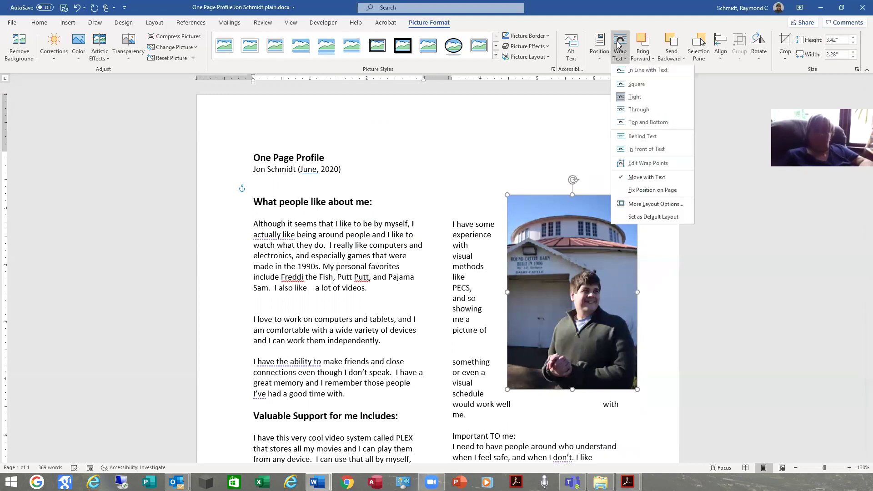
click(637, 98)
drag(584, 309, 577, 266)
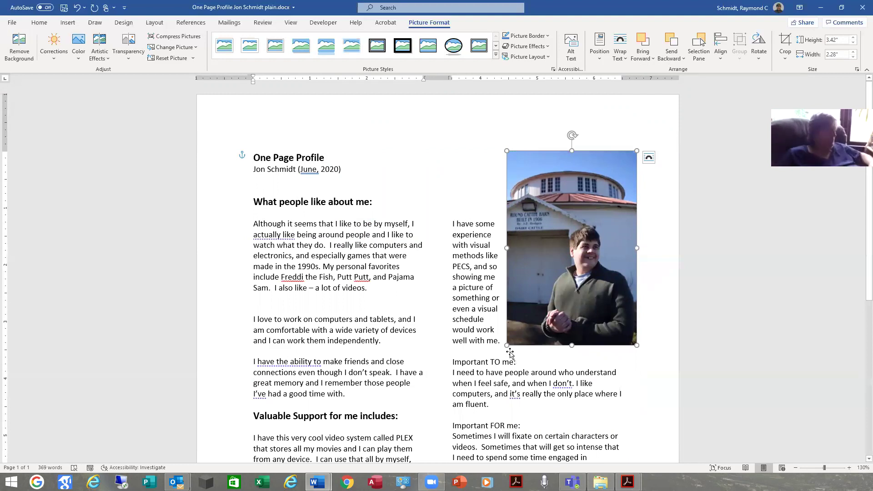
- Squeeze the photo's width alone to about 1.17" and undo the distortion
drag(506, 249, 570, 248)
drag(557, 424, 558, 429)
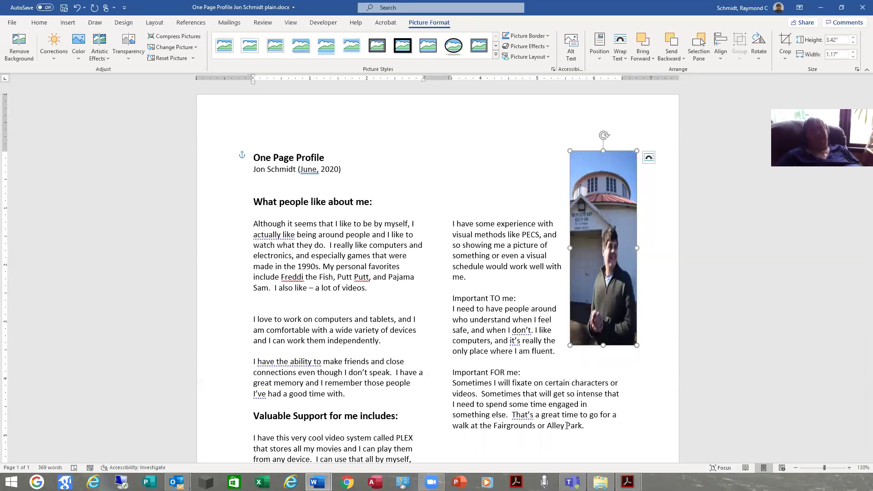
key(ctrl+z)
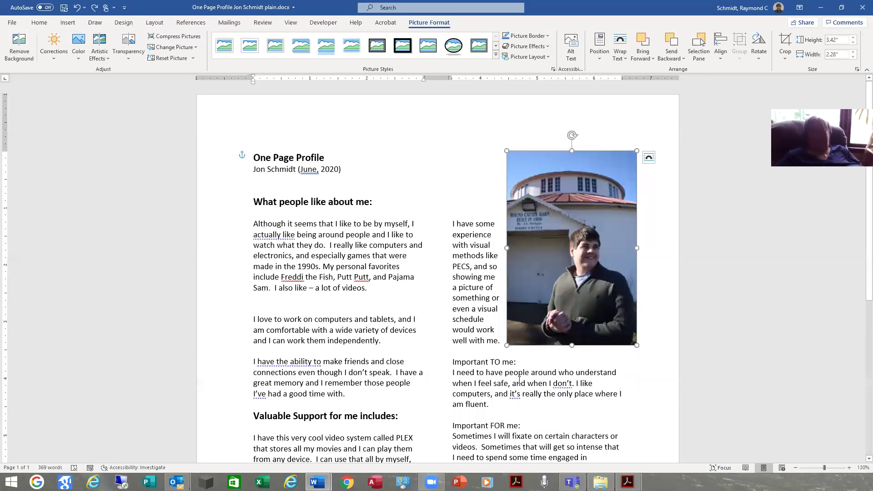
- Resize the photo proportionally from its lower inner corner to about 3.27" high by 2.18" wide
drag(507, 345, 522, 323)
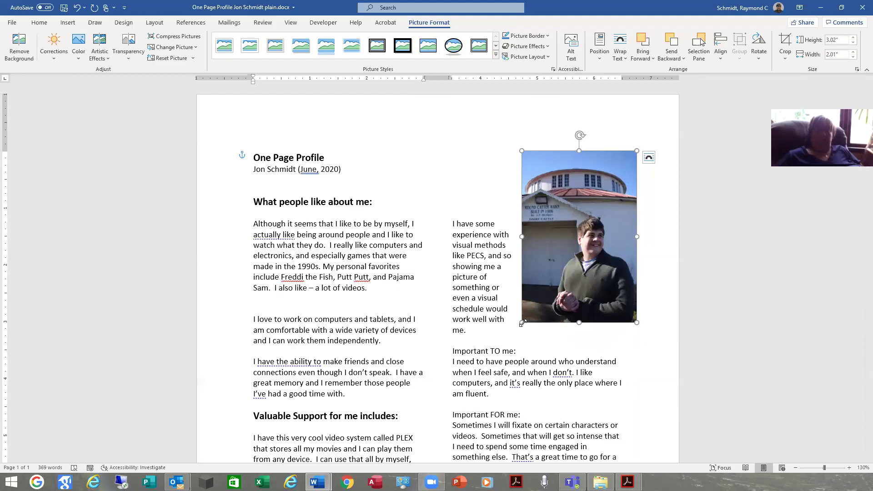
drag(523, 323, 512, 336)
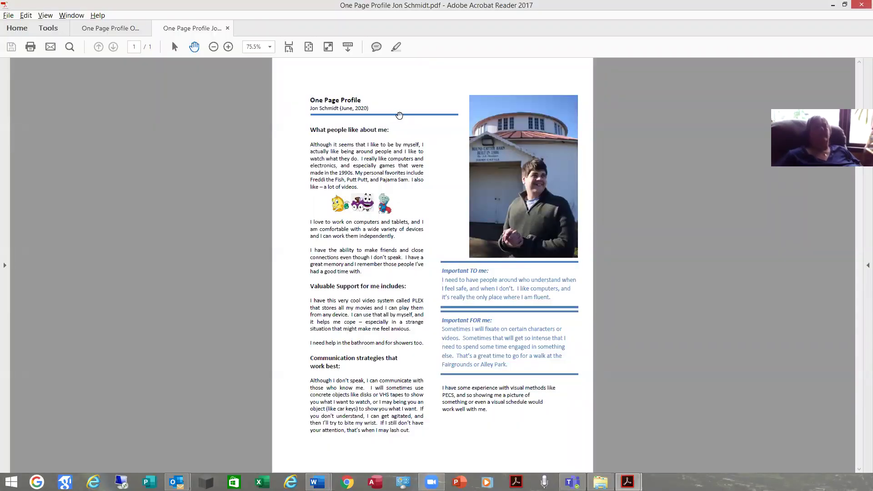
- Switch back to Word and draw a straight horizontal line about 3.34" wide beneath the name and date under the title
click(316, 481)
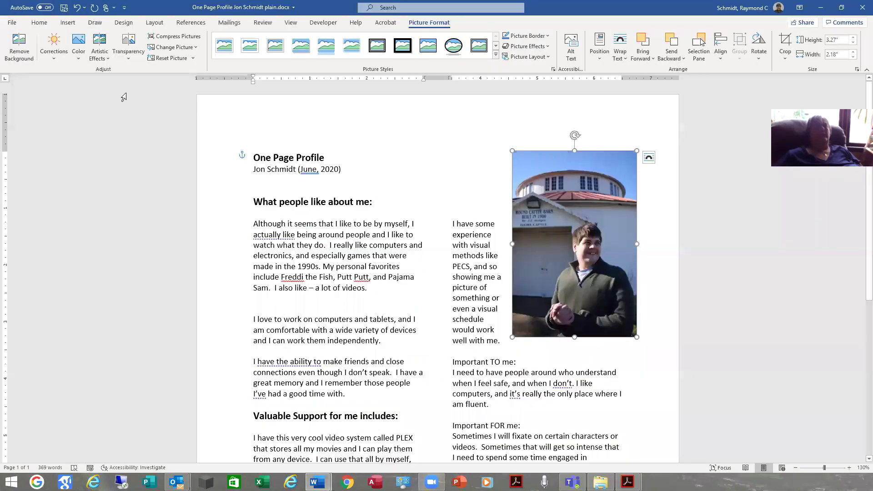
click(68, 23)
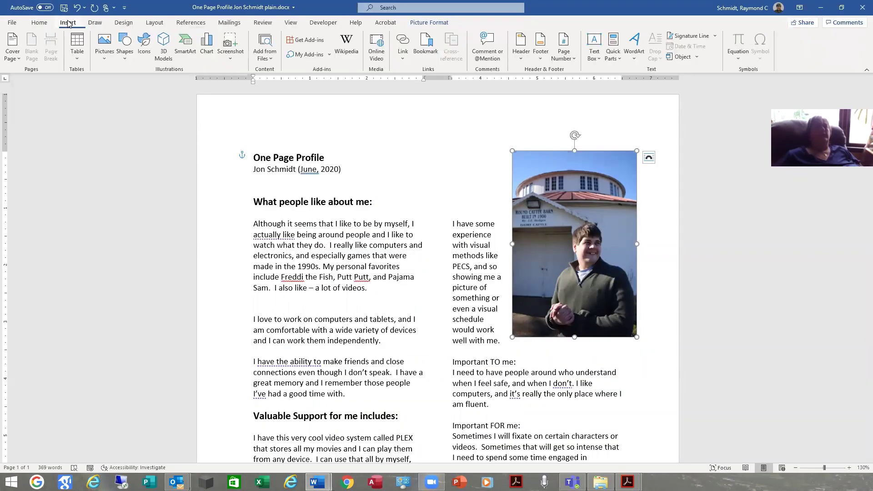
click(124, 52)
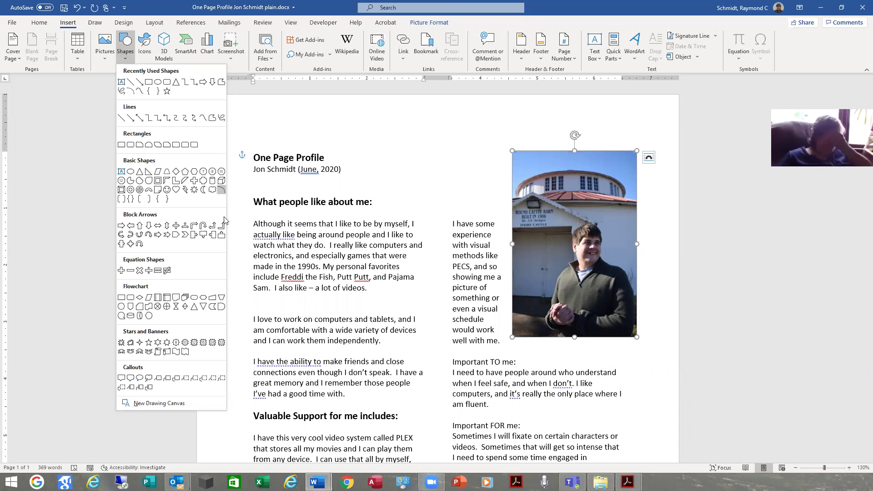
click(130, 83)
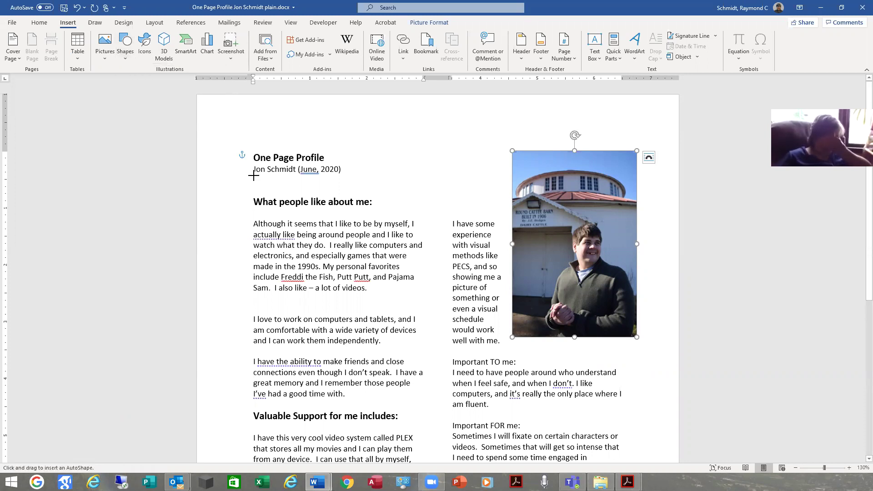
drag(253, 176, 444, 176)
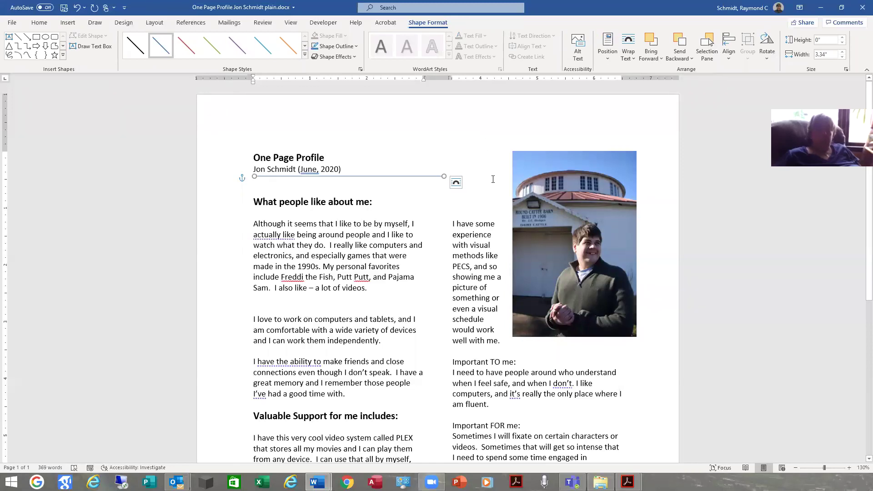
- Give the line under the title a darker blue theme colour and a 3 pt weight, and deselect it
click(340, 46)
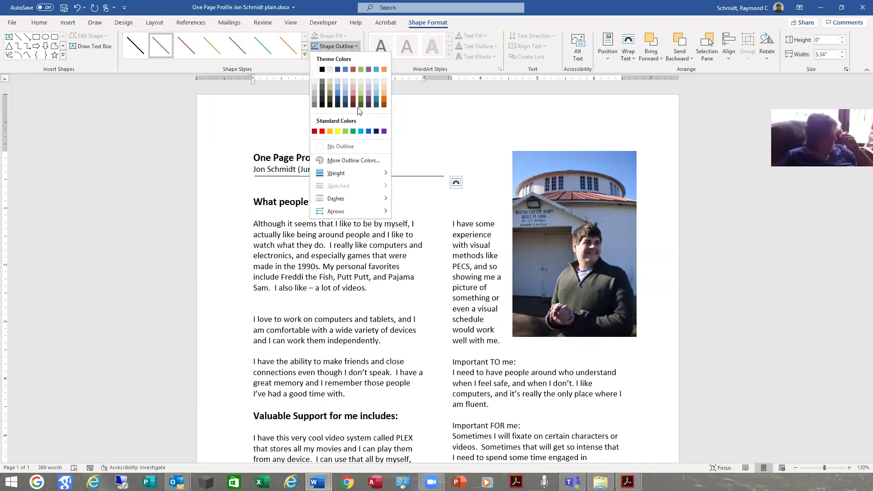
click(337, 69)
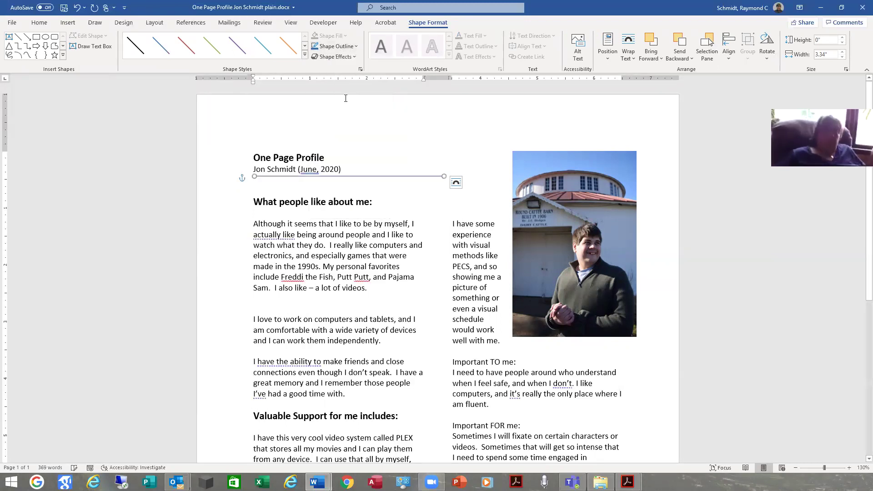
click(337, 49)
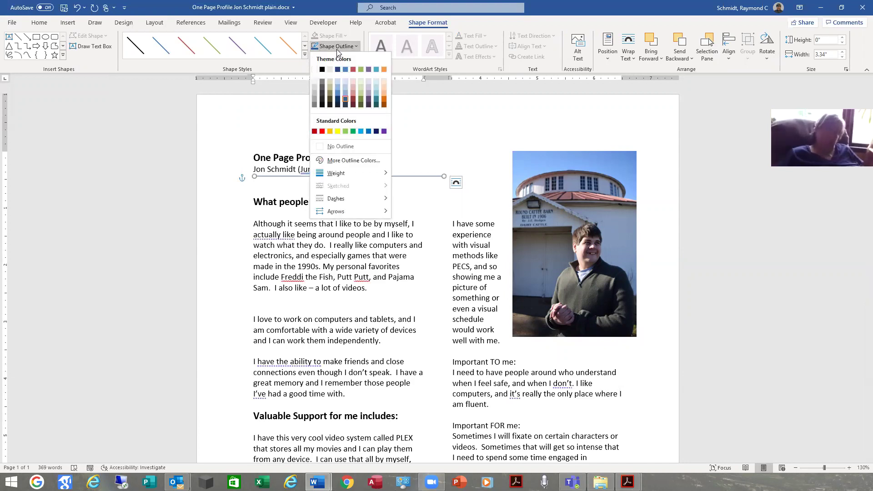
mouse_move(359, 176)
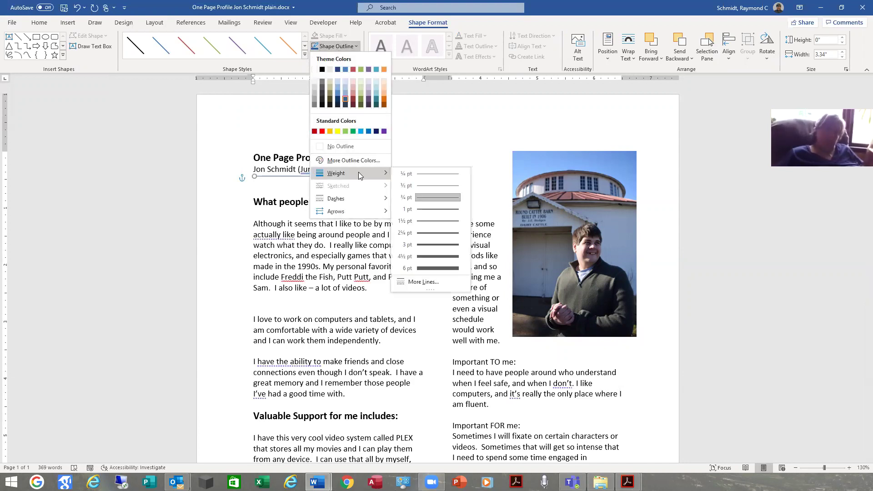
click(442, 243)
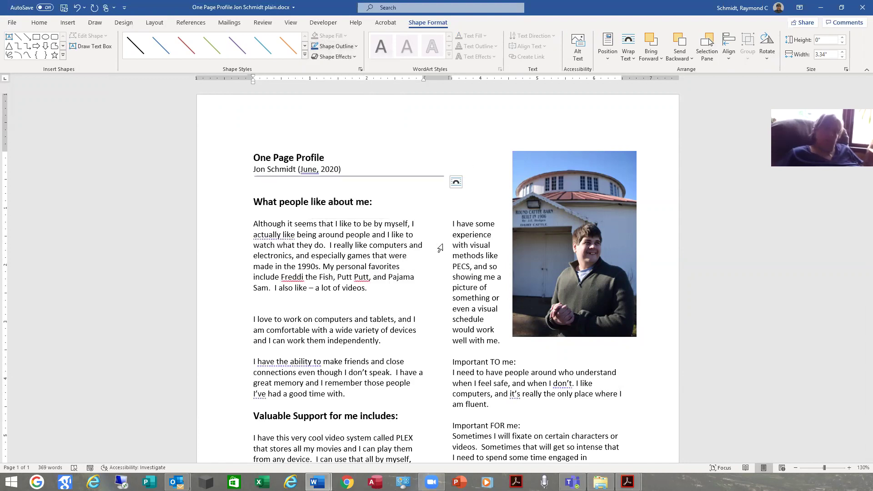
click(415, 136)
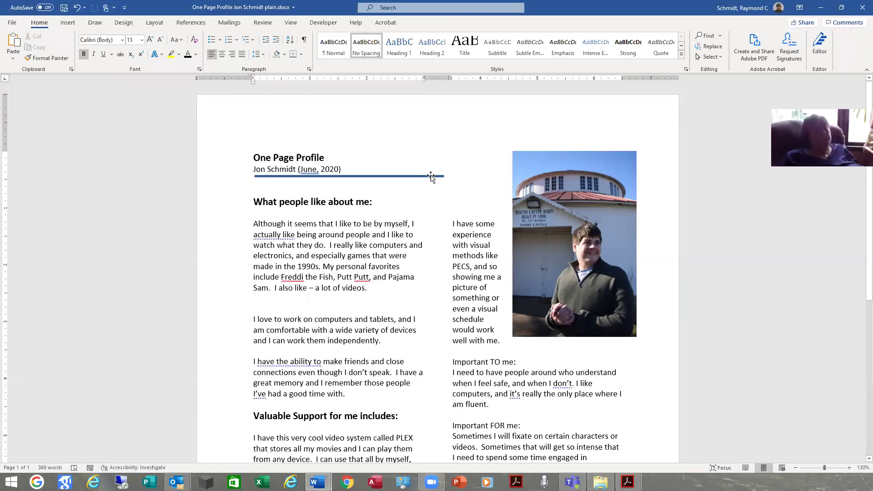
- Compare the selected title line and page layout with the finished PDF in Acrobat Reader, return to Word and select the photo
click(394, 177)
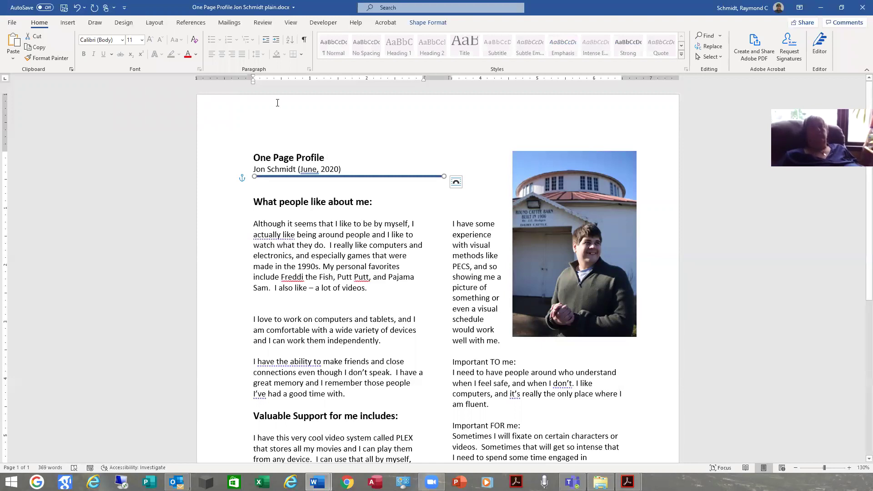
key(alt+Tab)
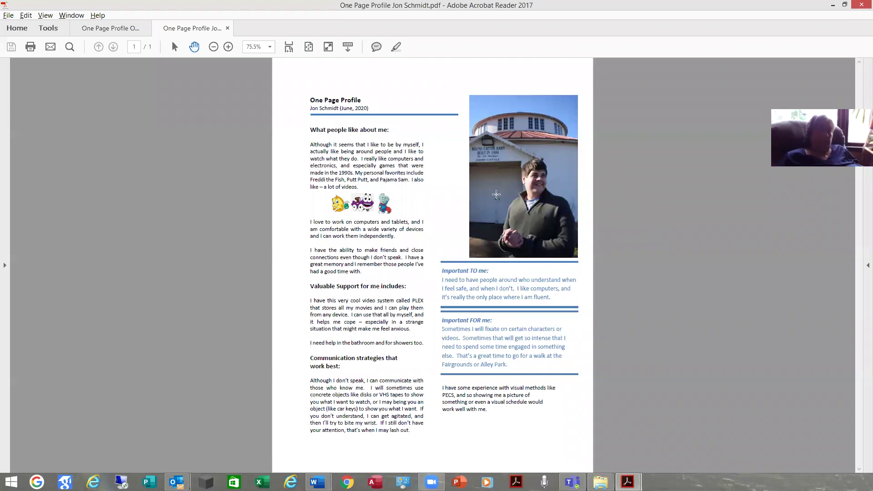
key(alt+Tab)
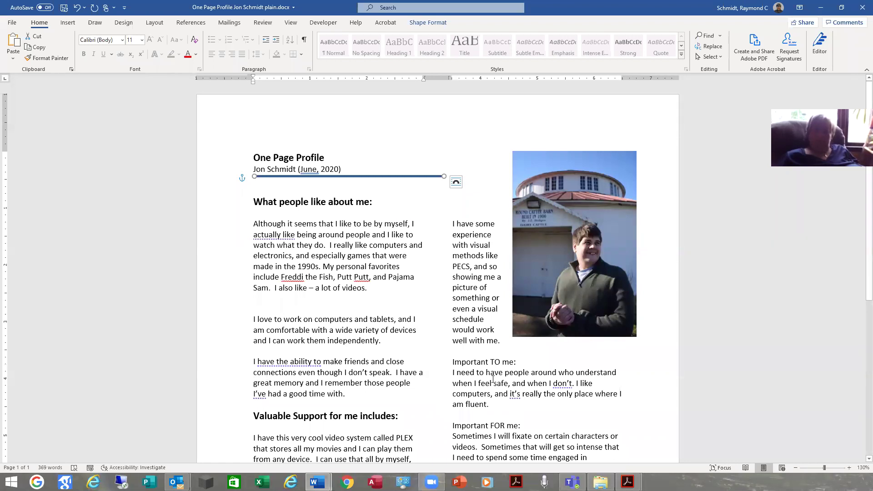
click(555, 219)
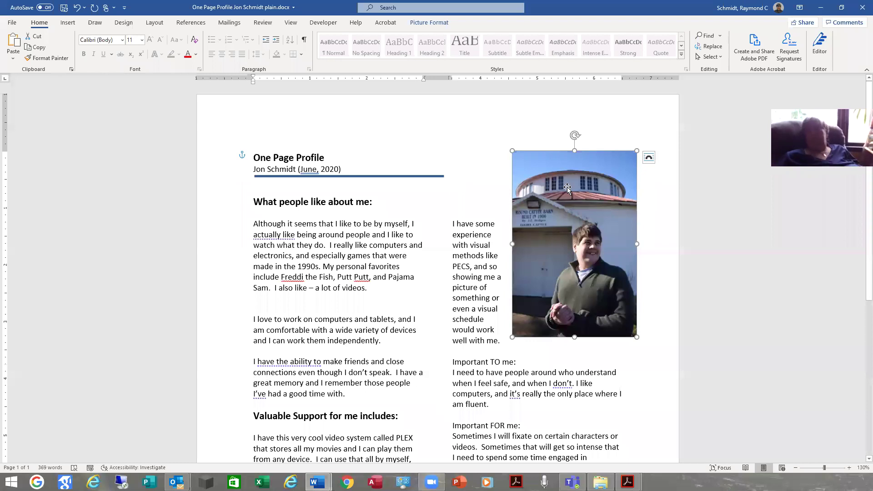
- Edit the photo's wrap points, pulling both inner corners outward past the second column's inner edge so its text starts below the photo
click(429, 24)
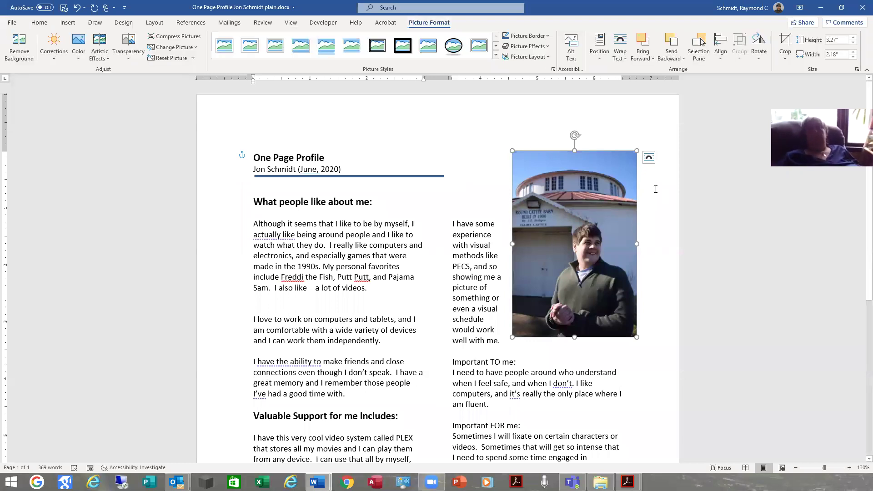
click(625, 59)
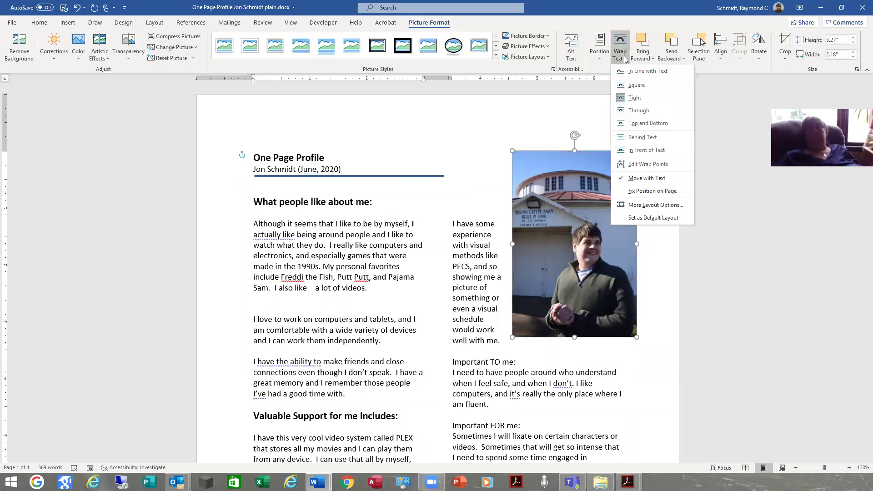
click(639, 165)
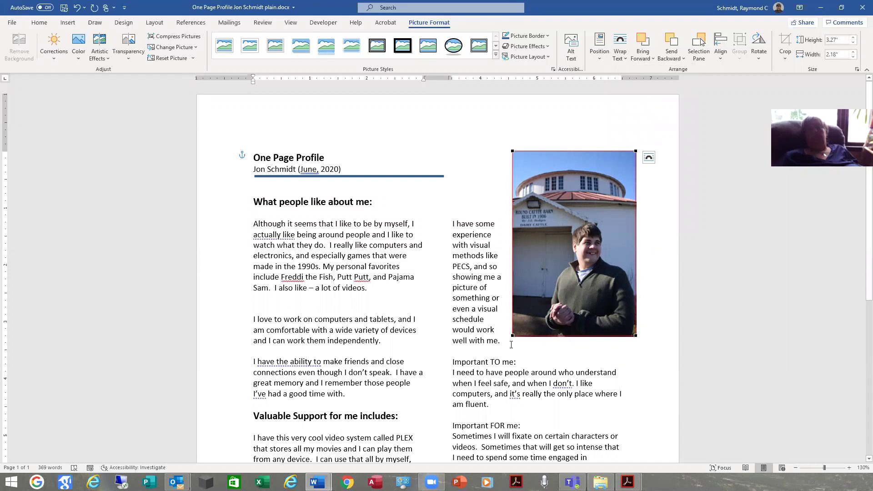
drag(513, 335, 441, 339)
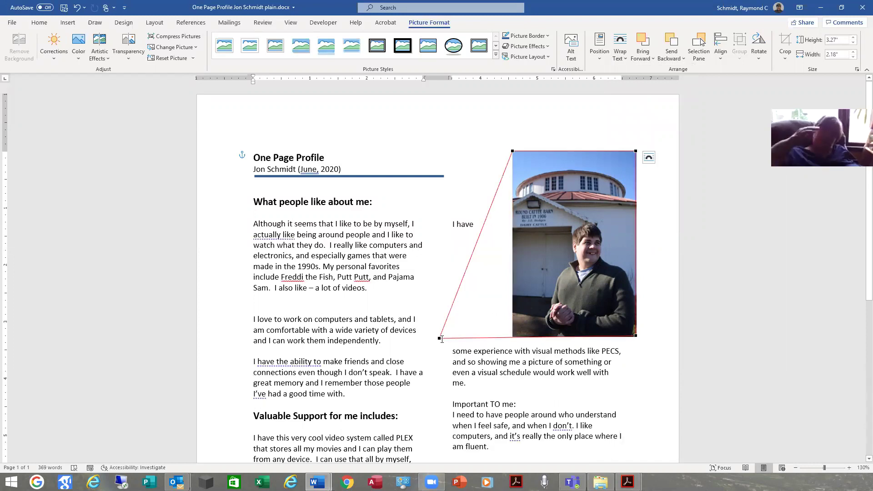
drag(511, 151, 439, 148)
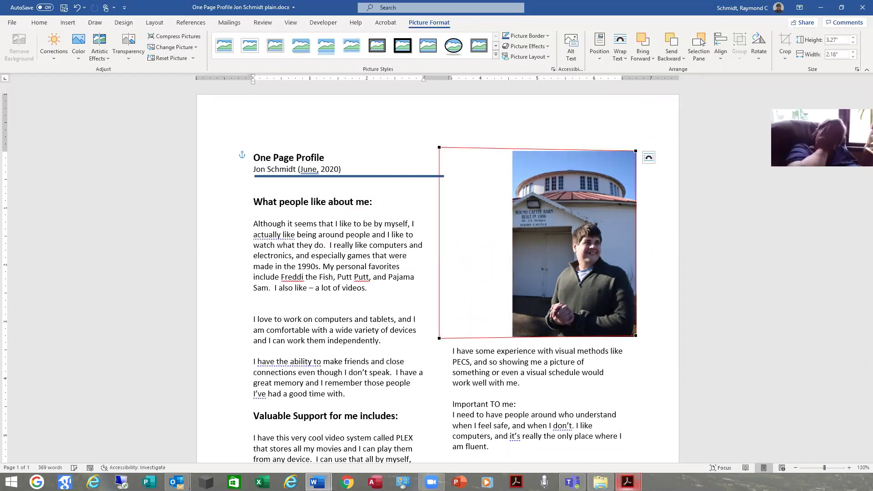
mouse_move(627, 483)
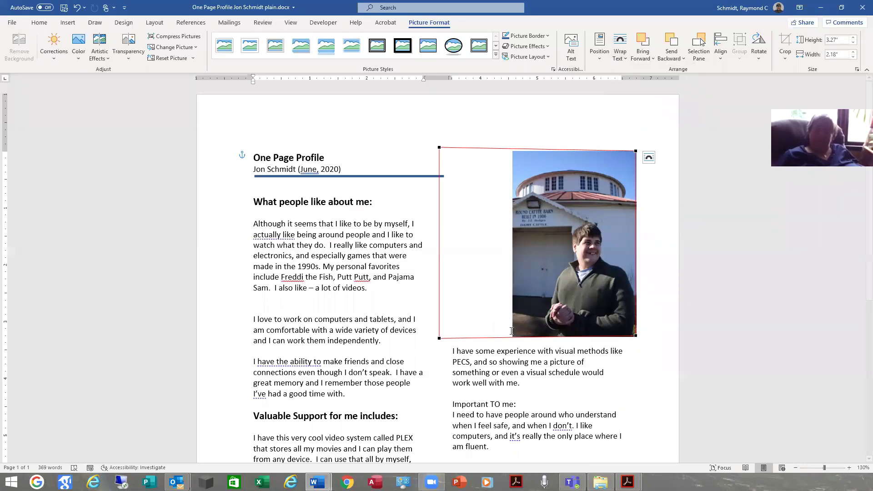
click(710, 171)
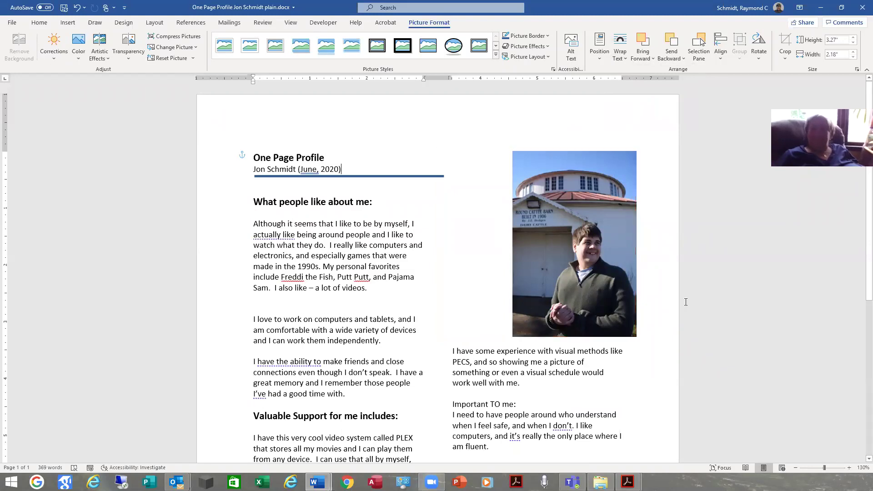
- Browse the built-in text box designs and insert an Austin Quote text box
scroll(522, 288, down, 3)
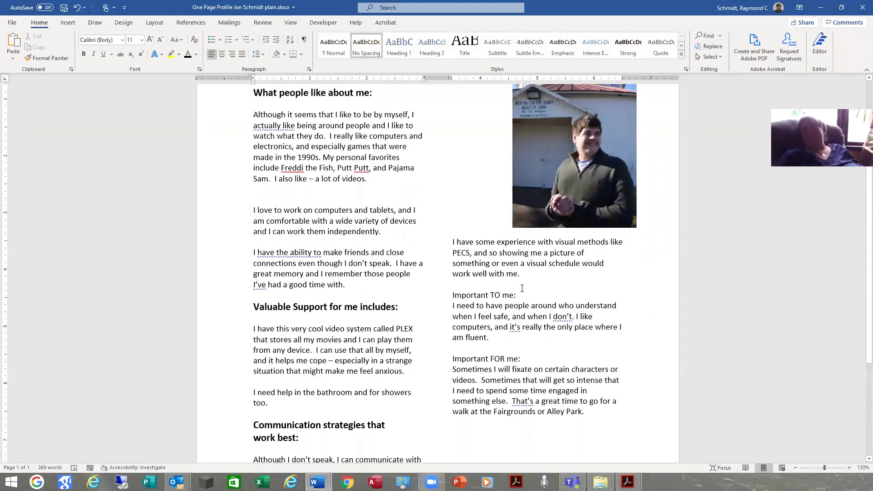
scroll(480, 228, up, 3)
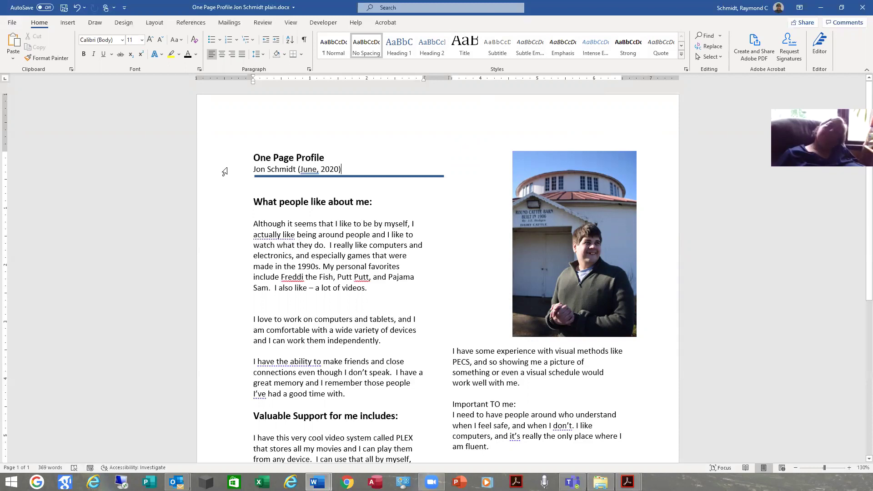
scroll(645, 275, down, 2)
scroll(650, 273, down, 3)
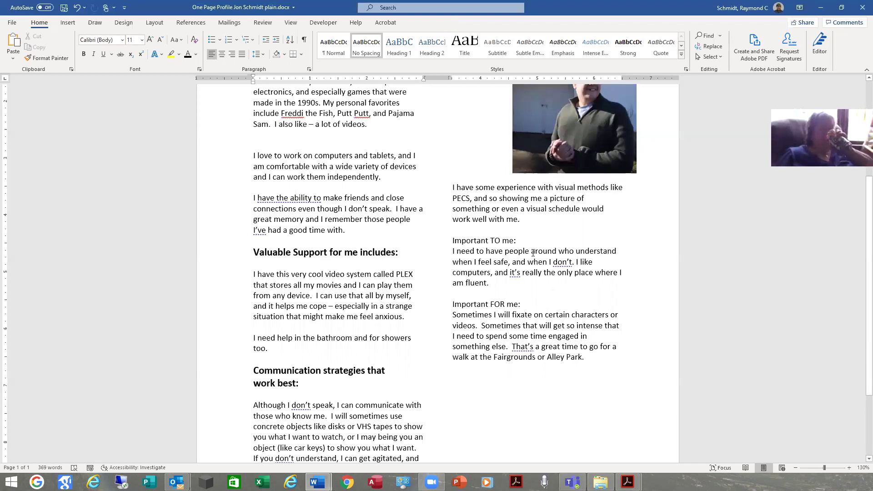
click(67, 23)
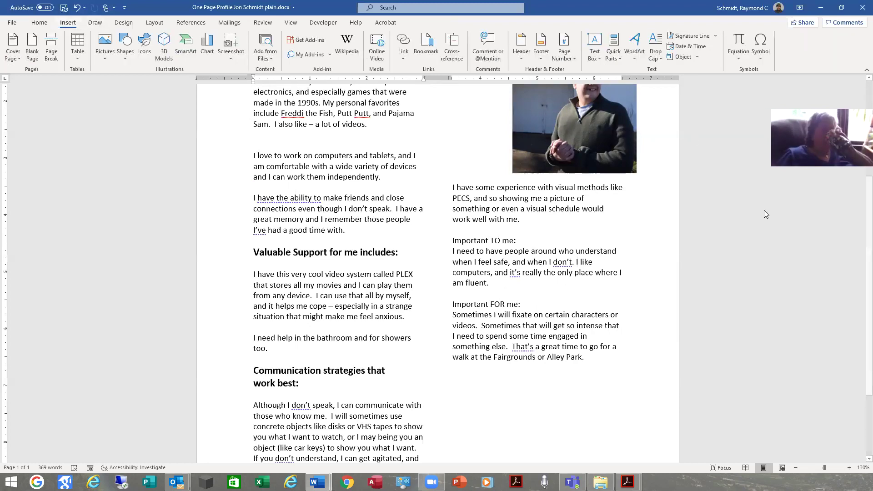
click(594, 47)
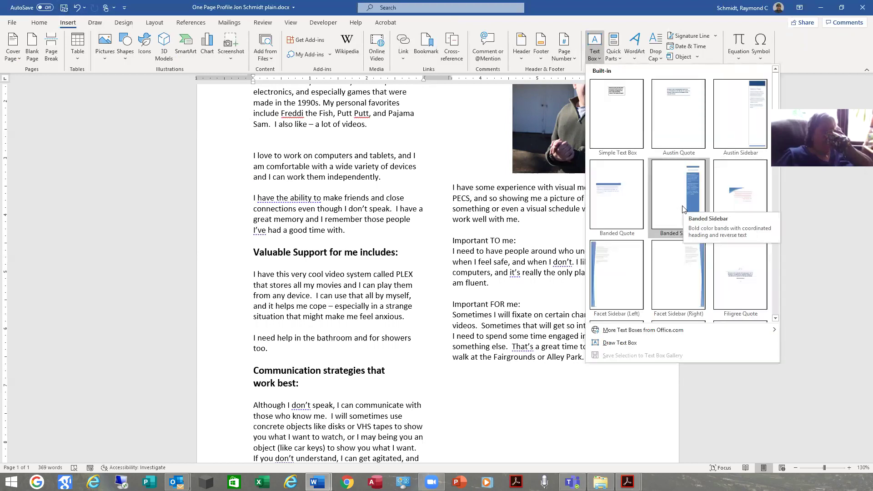
scroll(683, 214, down, 5)
scroll(684, 213, down, 5)
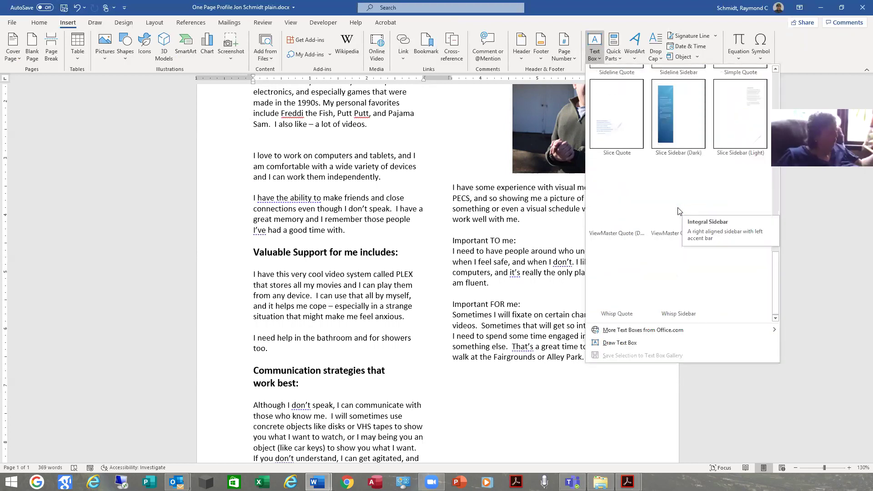
scroll(776, 301, up, 5)
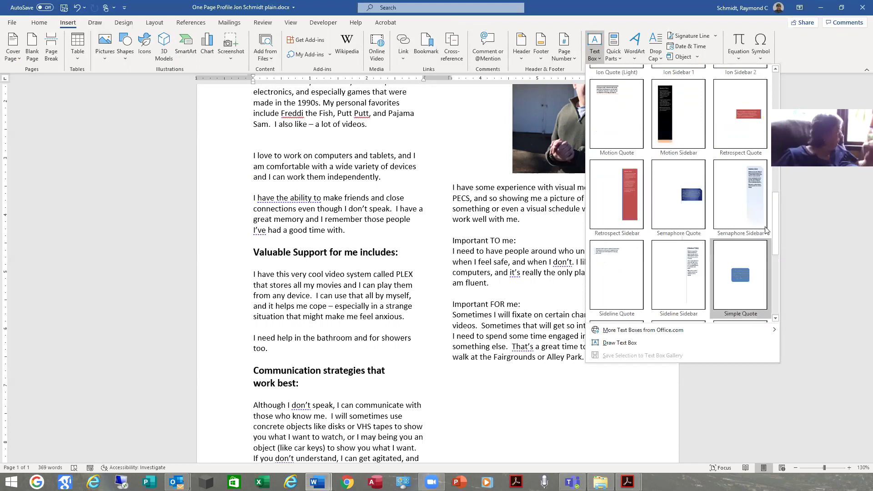
drag(777, 237, 770, 152)
scroll(770, 152, up, 2)
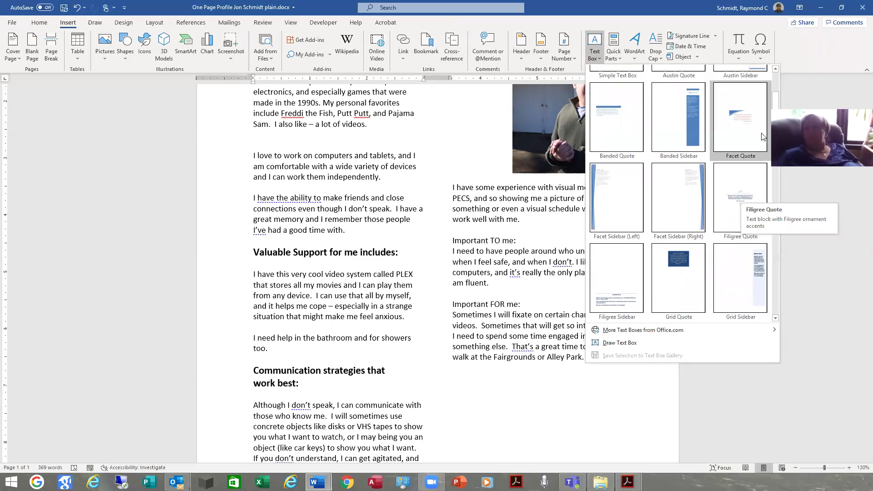
scroll(774, 104, up, 1)
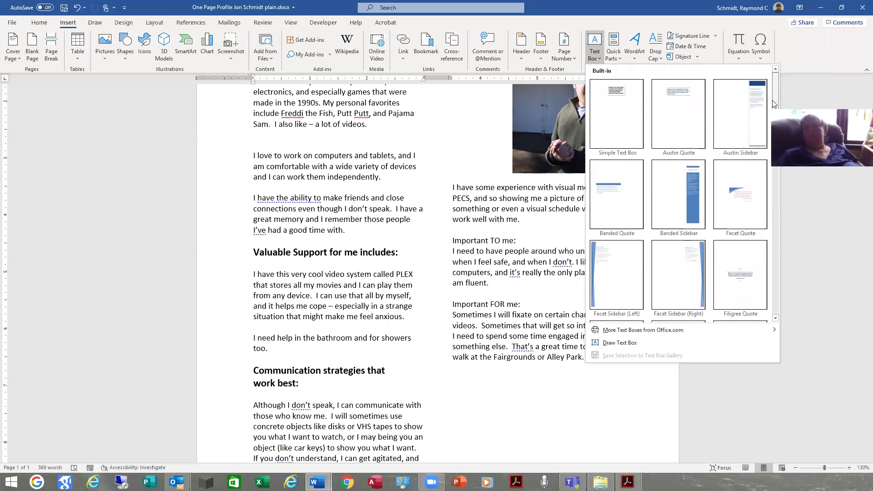
click(675, 122)
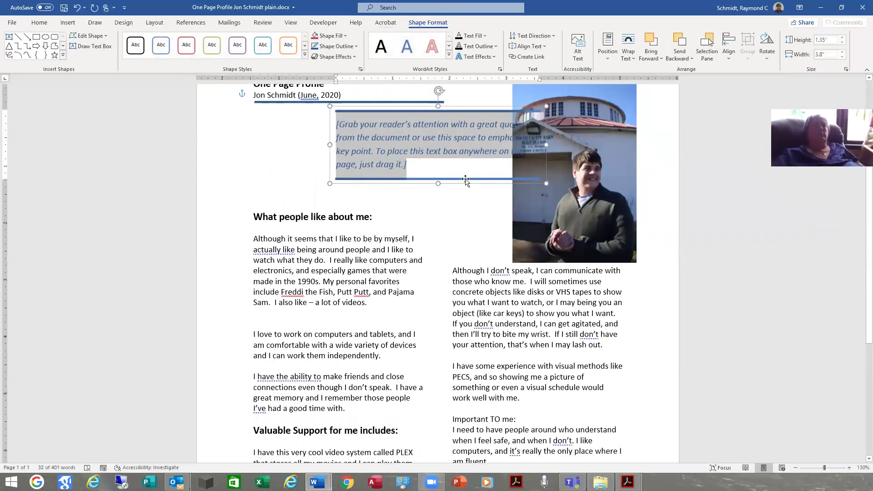
- Move the quote box into the second column between the PECS paragraph and "Important TO me:", and give it Tight text wrapping
drag(466, 184, 565, 450)
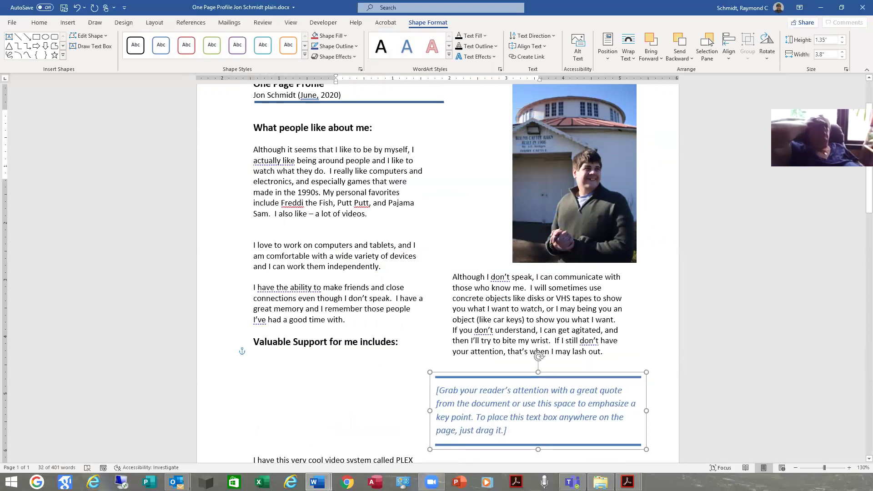
drag(583, 381, 547, 401)
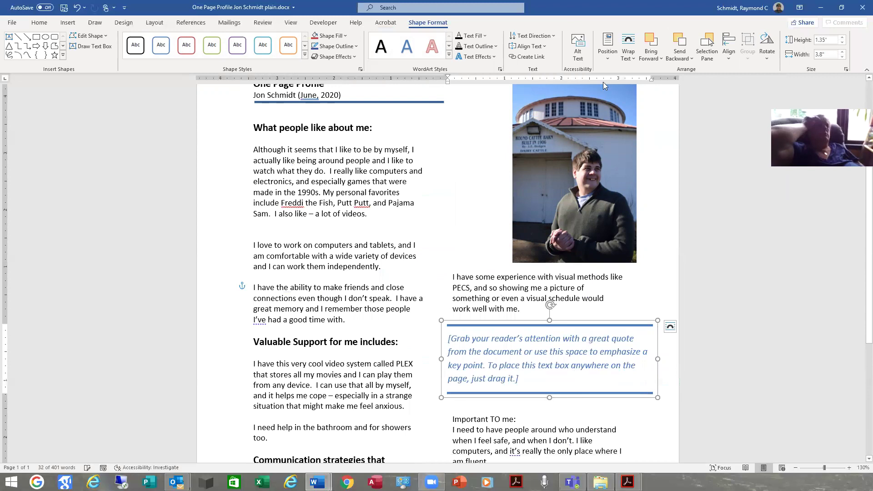
click(628, 50)
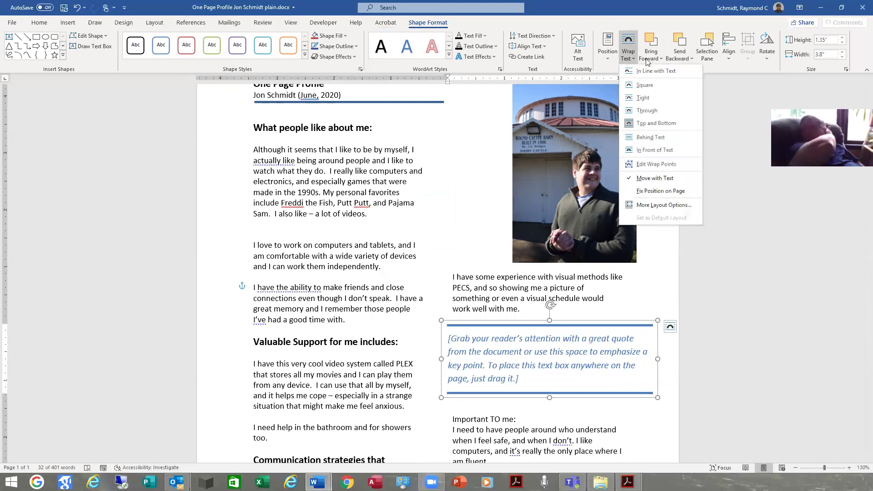
click(645, 98)
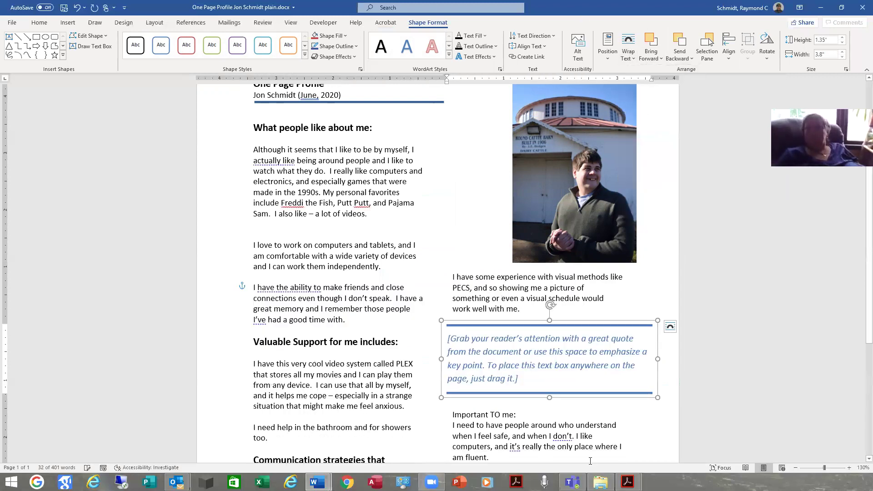
- Copy the "Important TO me:" heading with its paragraph below the quote box and delete it from the body text
scroll(640, 397, down, 3)
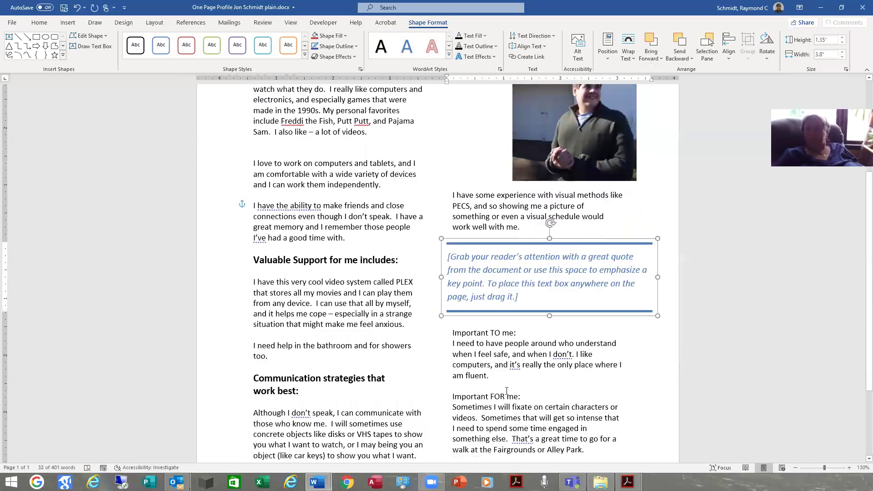
drag(495, 378, 454, 334)
key(ctrl+c)
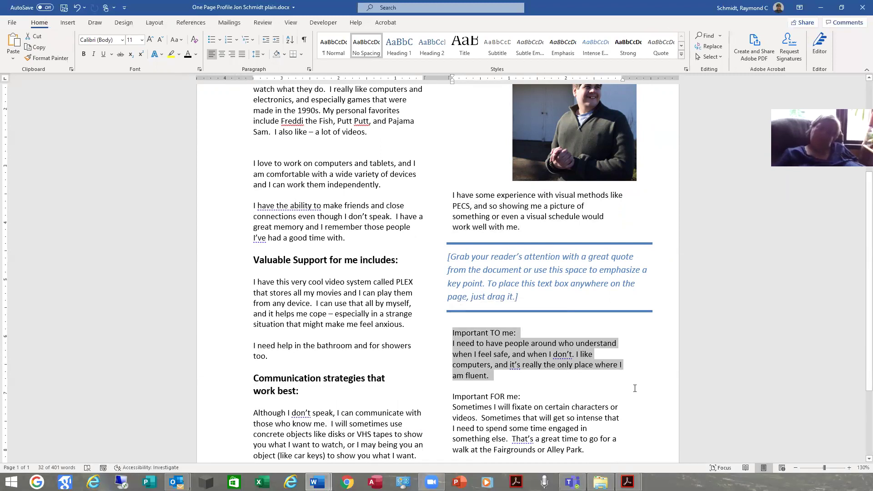
key(Delete)
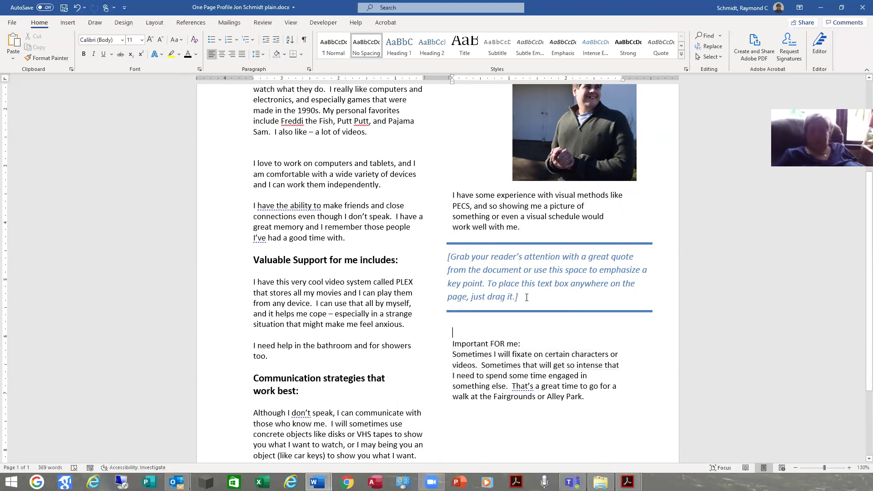
- Try pasting the copied "Important TO me:" passage over the quote box's placeholder text, then undo the paste
click(526, 297)
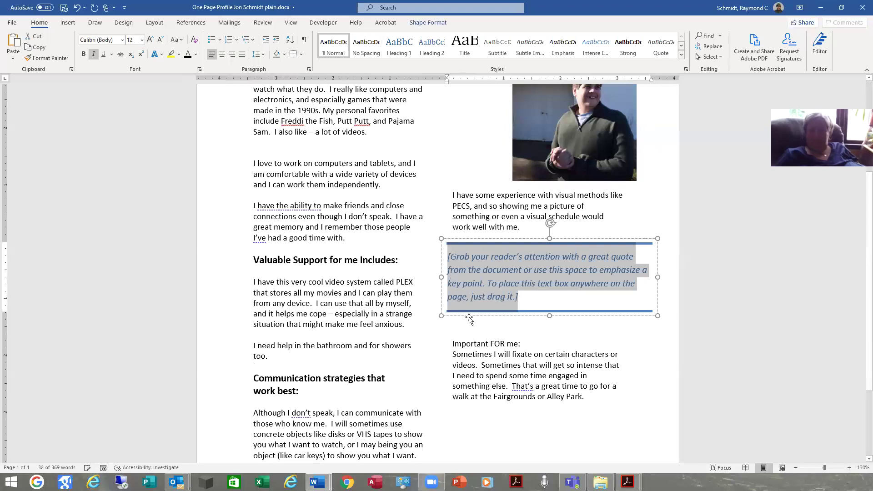
key(ctrl+v)
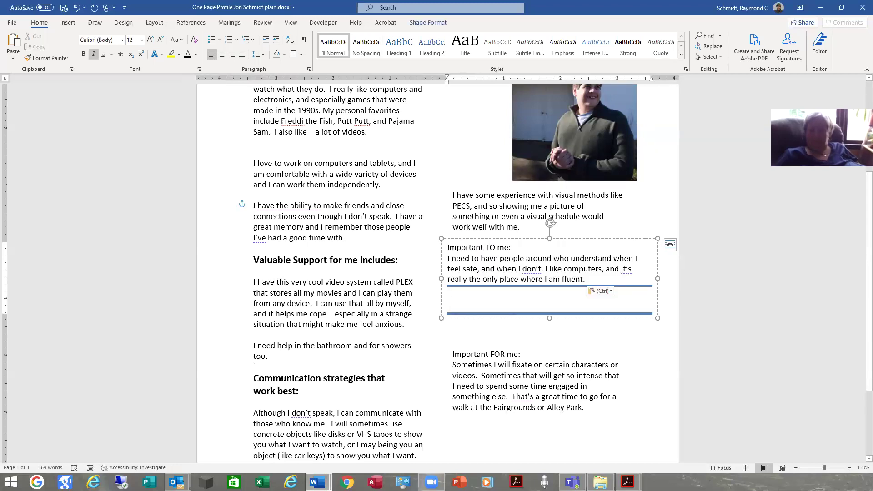
key(ctrl+z)
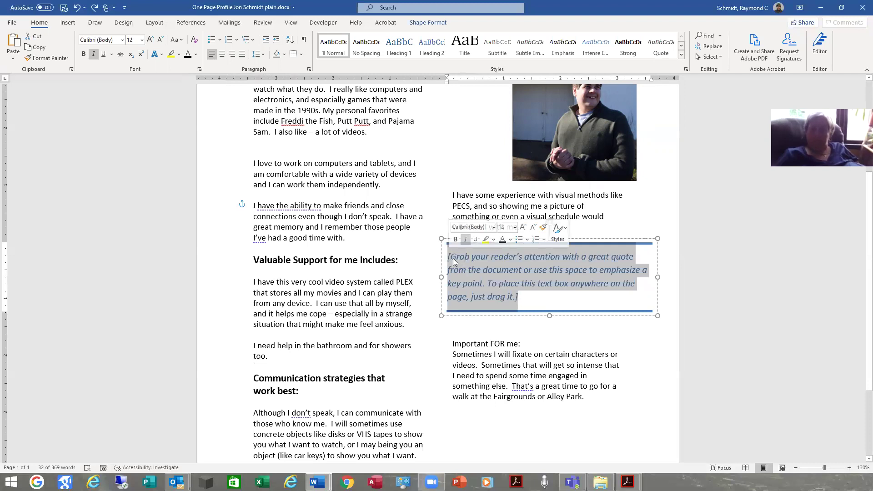
click(45, 57)
key(Escape)
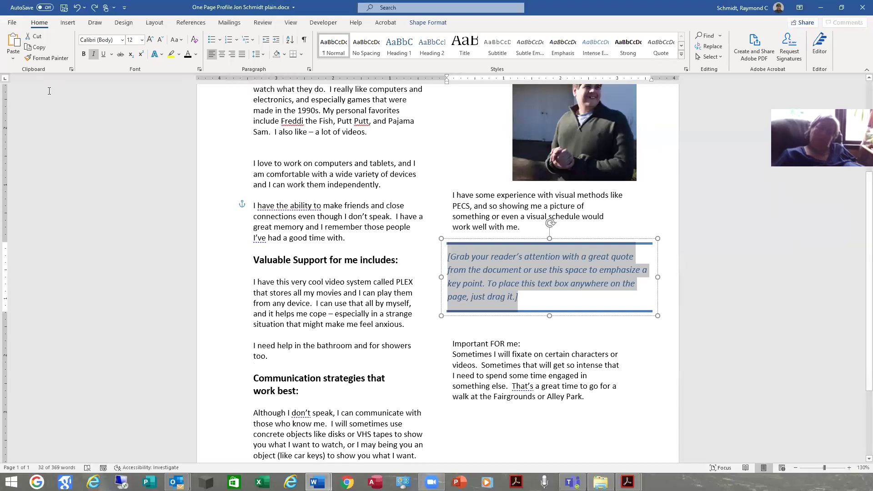
right_click(489, 277)
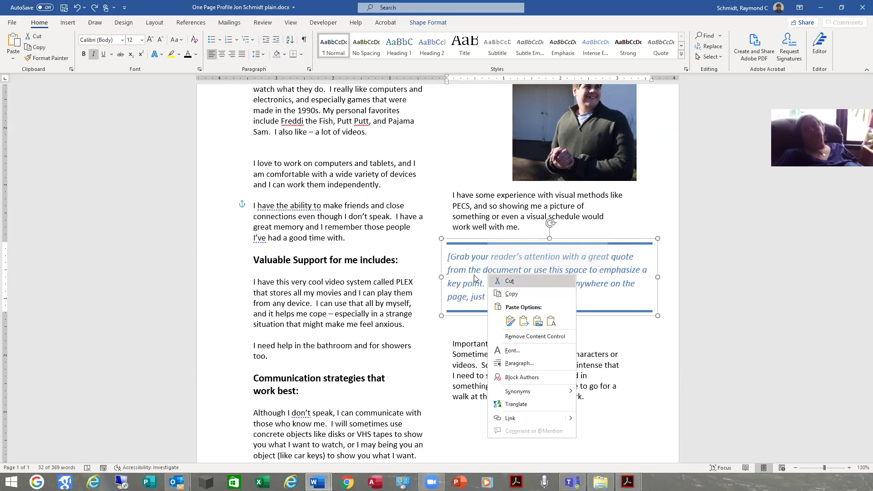
click(475, 298)
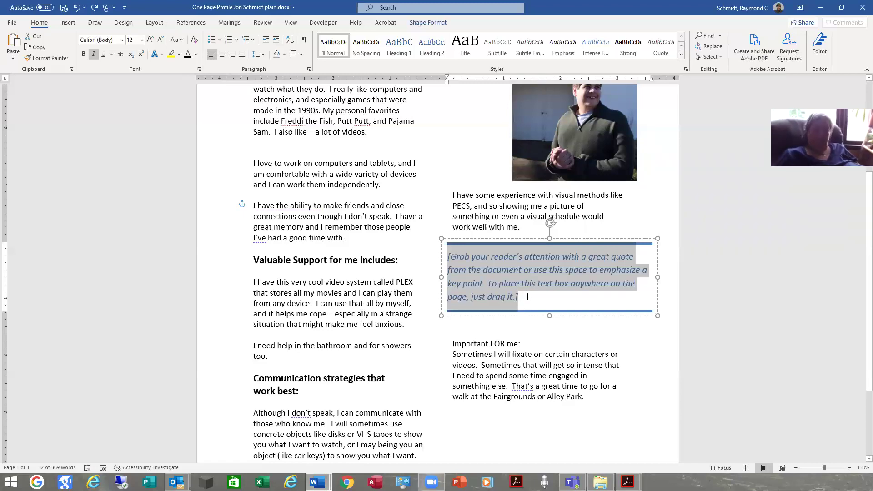
- Try the paste over the placeholder again with an extra line added, copy the pasted passage, and undo back to the placeholder text
key(ctrl+v)
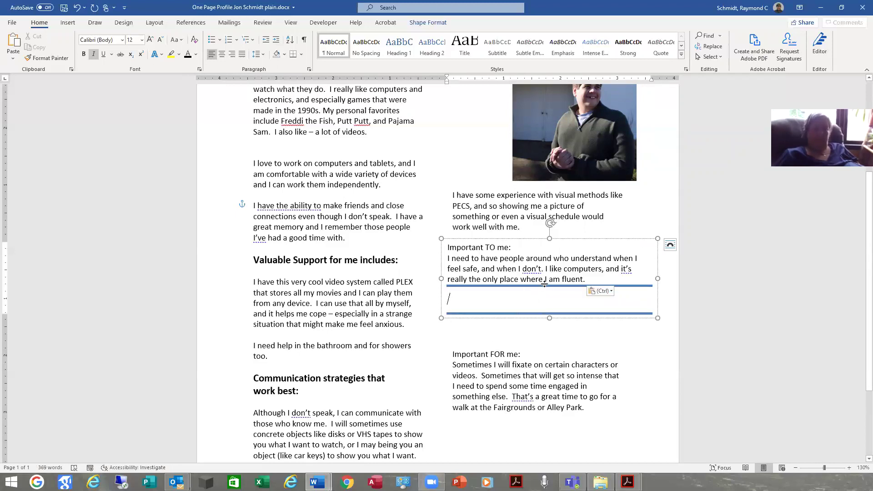
key(Return)
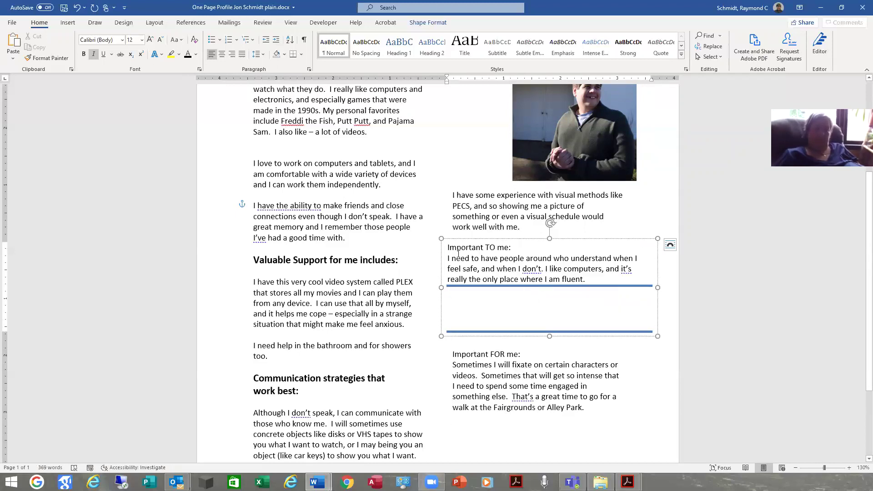
drag(448, 248, 596, 279)
key(ctrl+c)
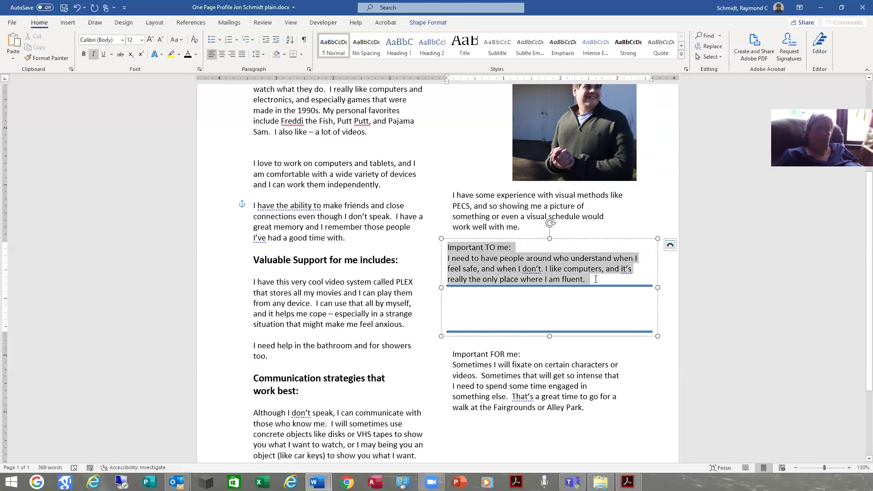
key(ctrl+z)
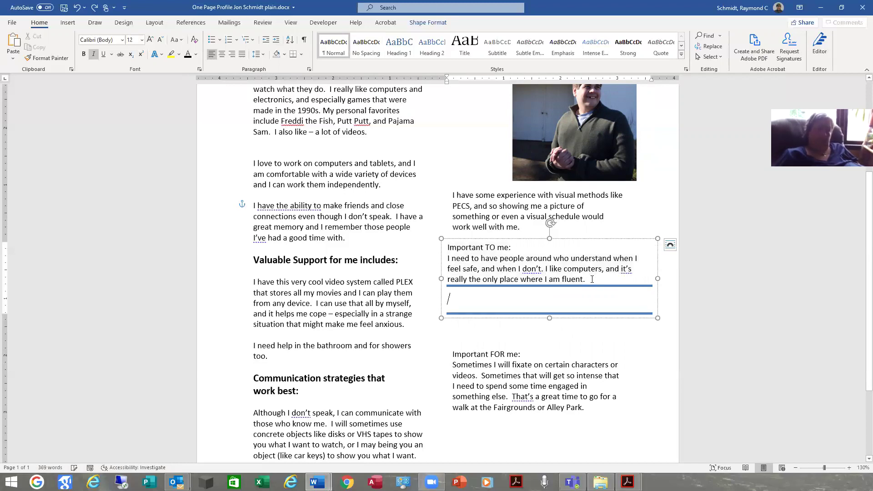
key(ctrl+z)
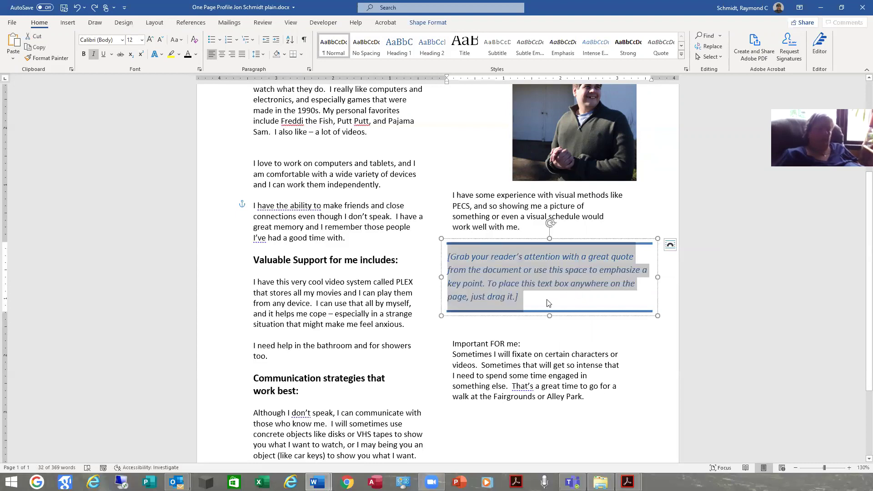
- Replace the quote box's placeholder with the copied "Important TO me:" passage pasted as text only, and remove the blank line above it
key(Delete)
key(ctrl+v)
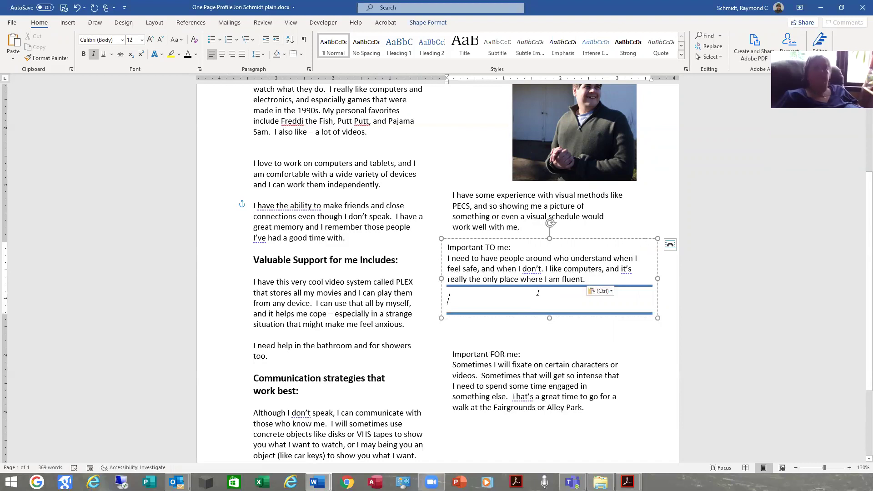
key(ctrl+z)
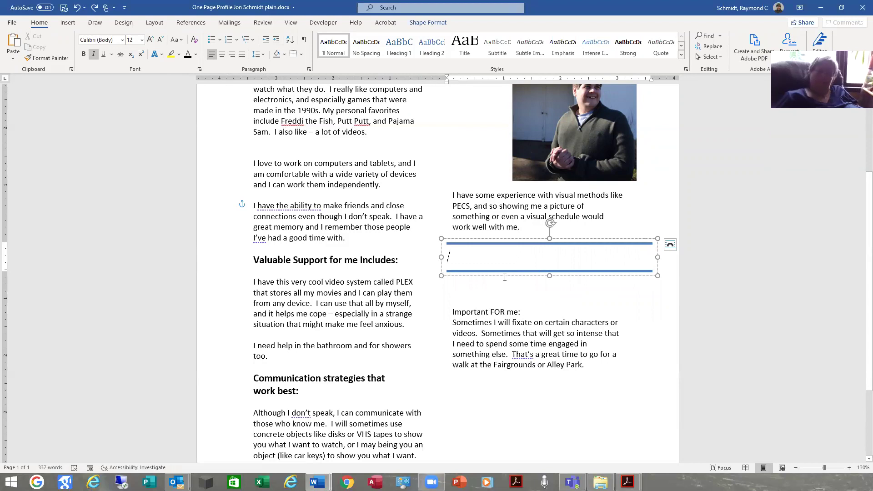
key(Return)
key(ctrl+v)
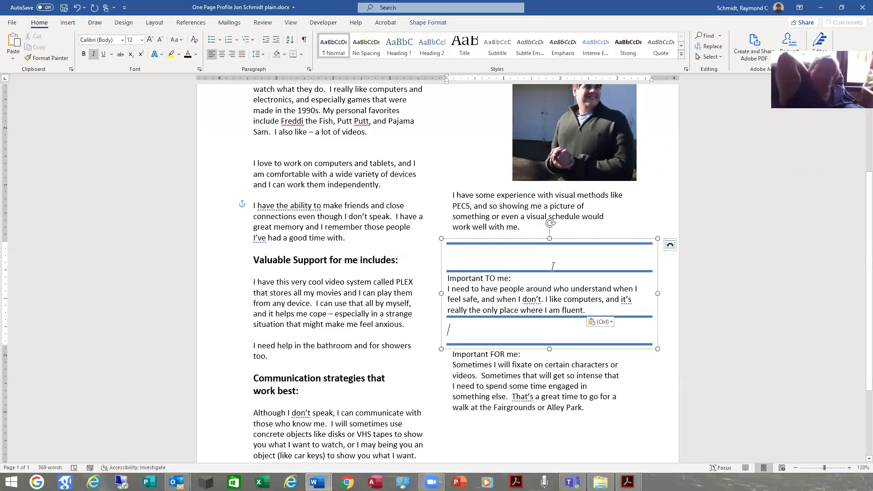
key(ctrl)
click(638, 350)
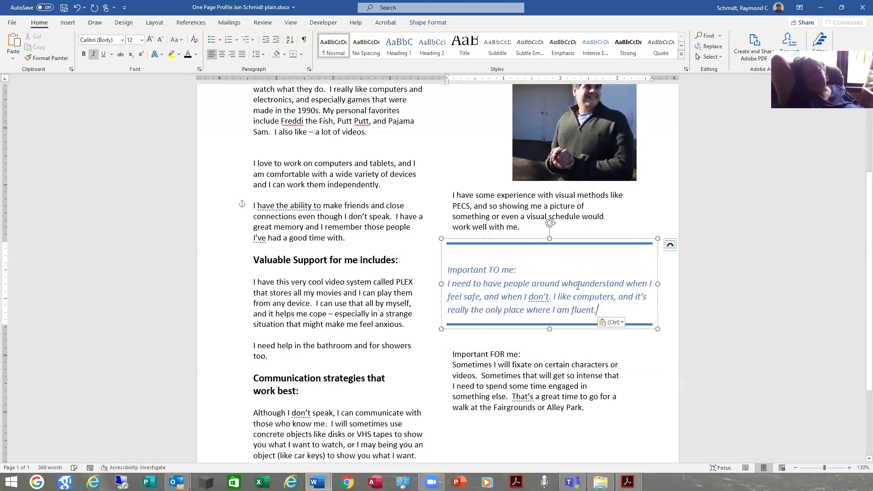
click(461, 259)
key(Delete)
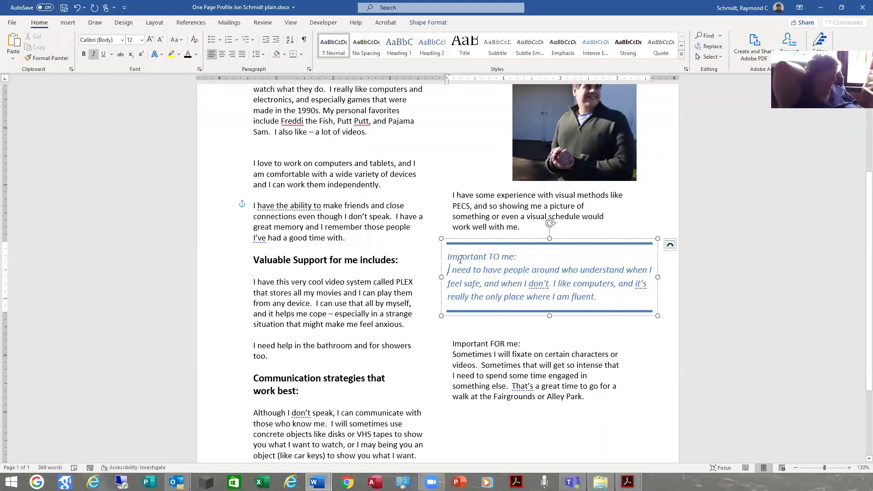
- Remove the italics from the paragraph under "Important TO me:" in the quote box, leaving the heading italic
key(shift+End)
key(shift+Down)
key(shift+Down)
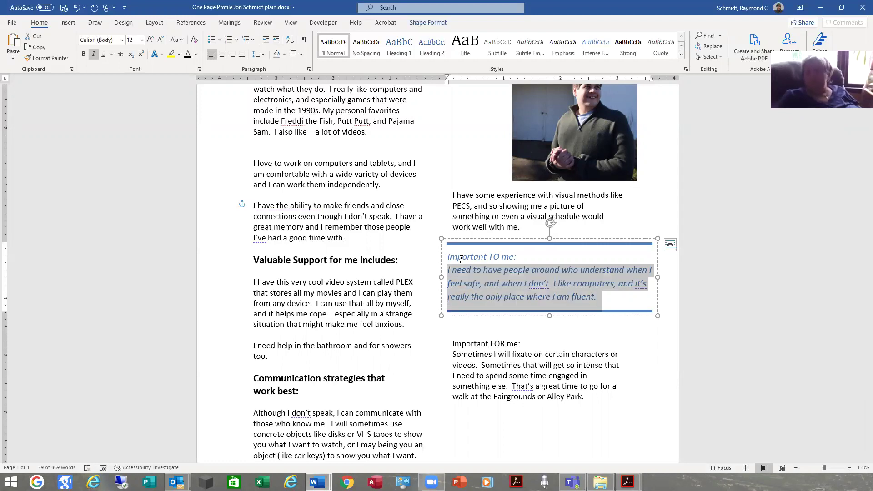
key(ctrl+i)
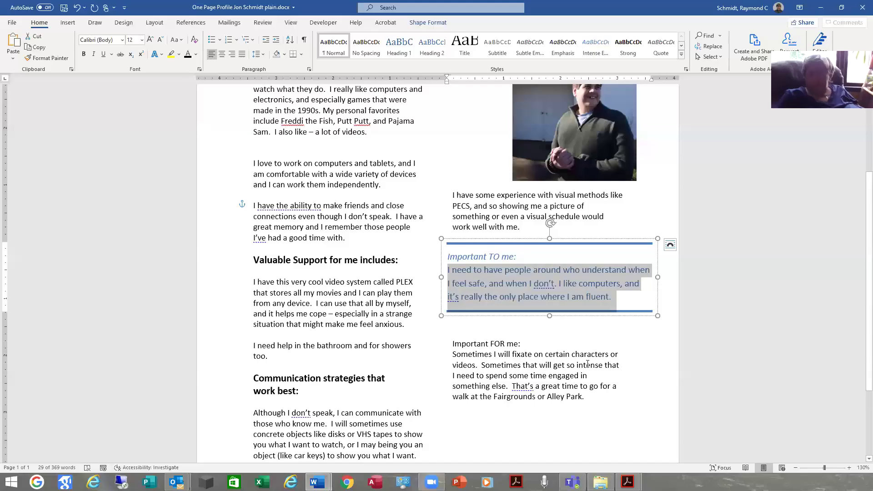
click(523, 331)
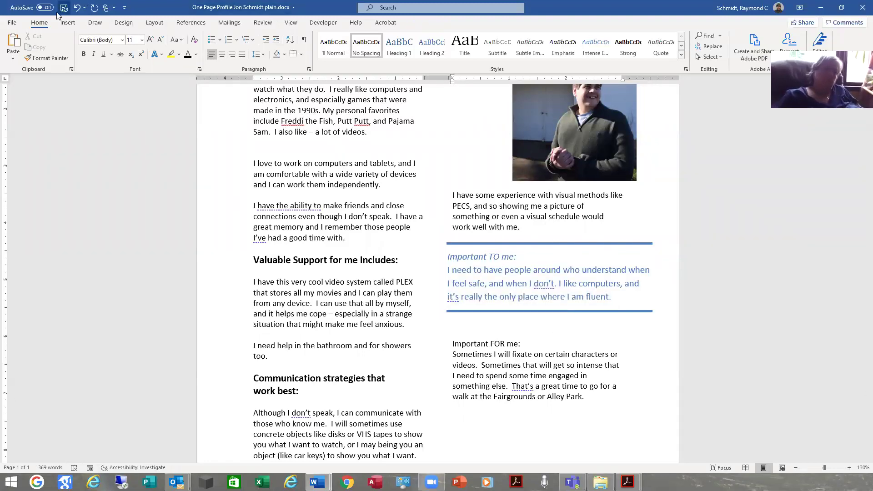
- Insert a second Austin Quote text box, let the text wrap around it, and place it directly below the "Important TO me:" box
click(71, 24)
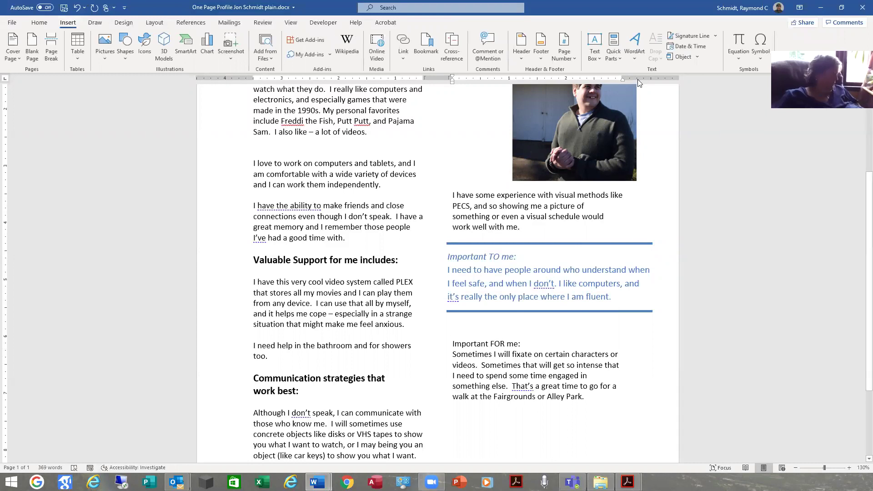
click(598, 58)
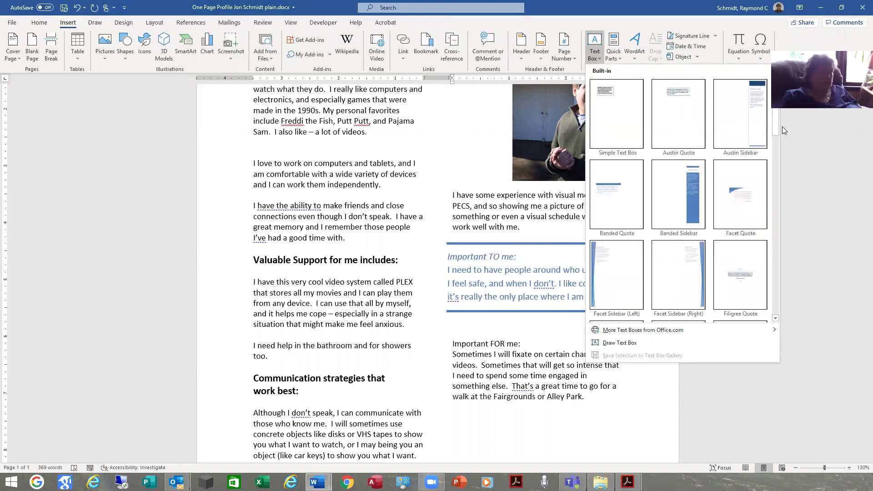
click(681, 97)
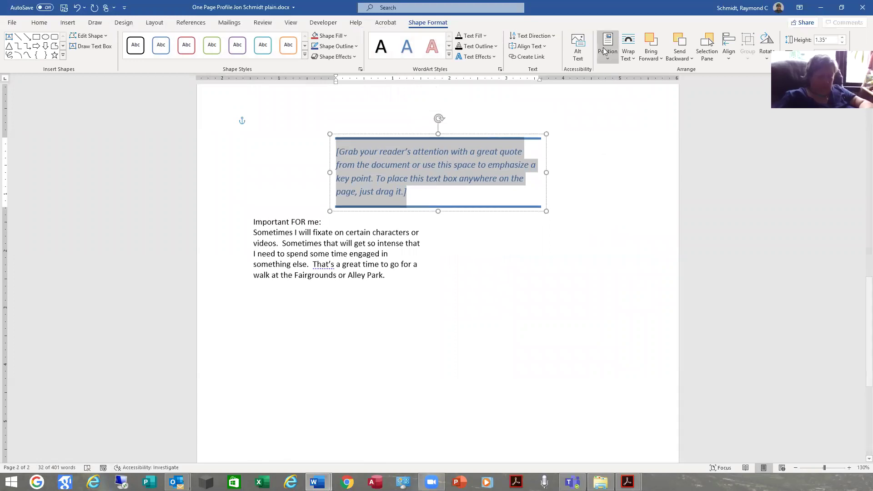
click(628, 47)
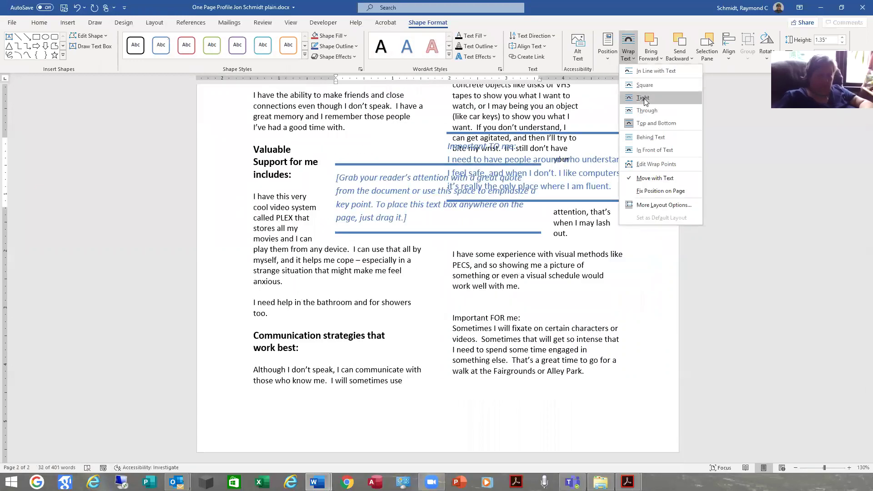
click(639, 109)
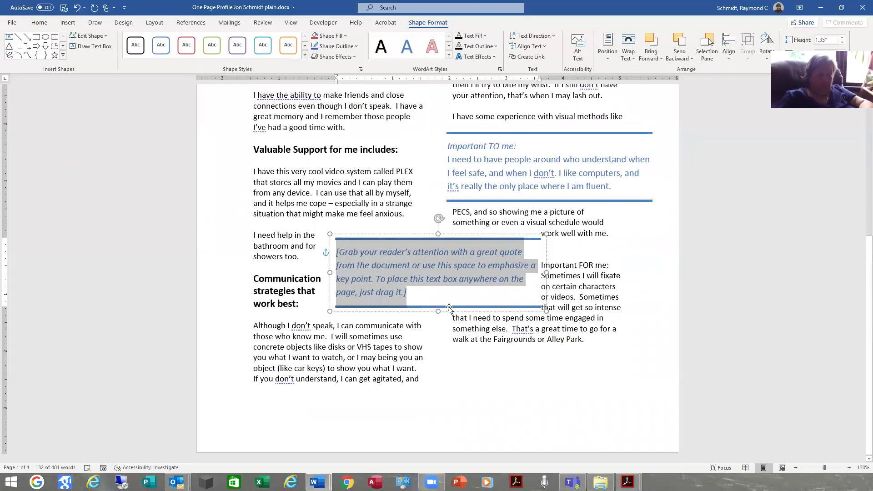
drag(449, 308, 561, 282)
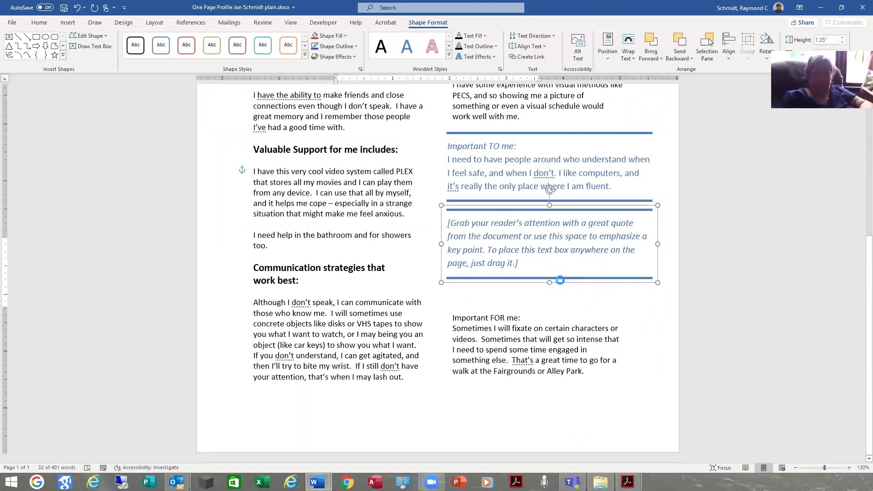
- Replace the second box's placeholder with the "Important FOR me:" passage cut from the body, as text only, and remove the italics from its paragraph
click(533, 267)
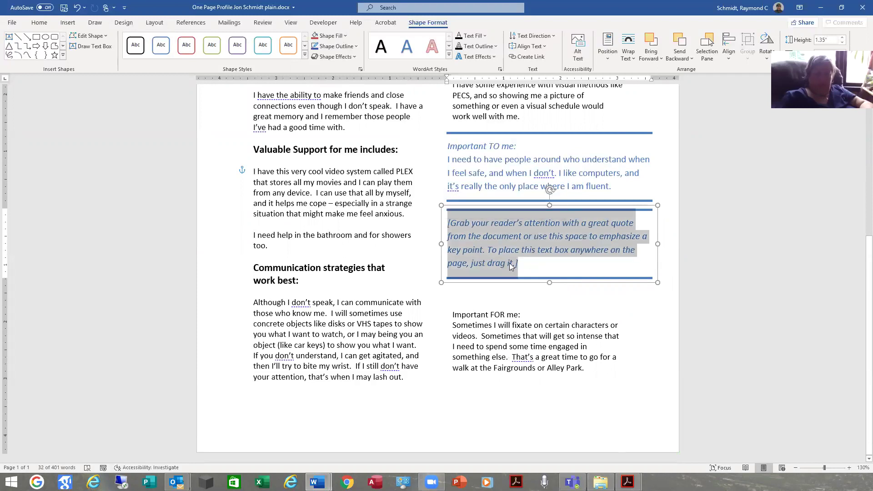
key(Delete)
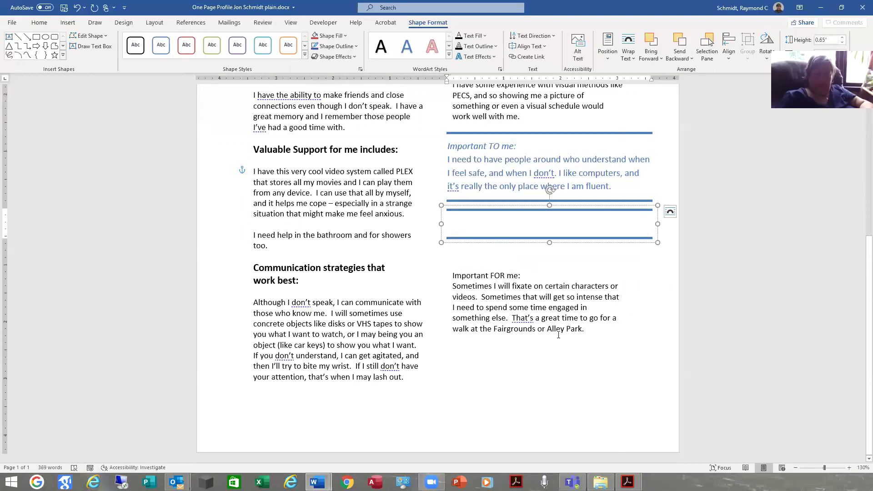
drag(587, 330, 453, 274)
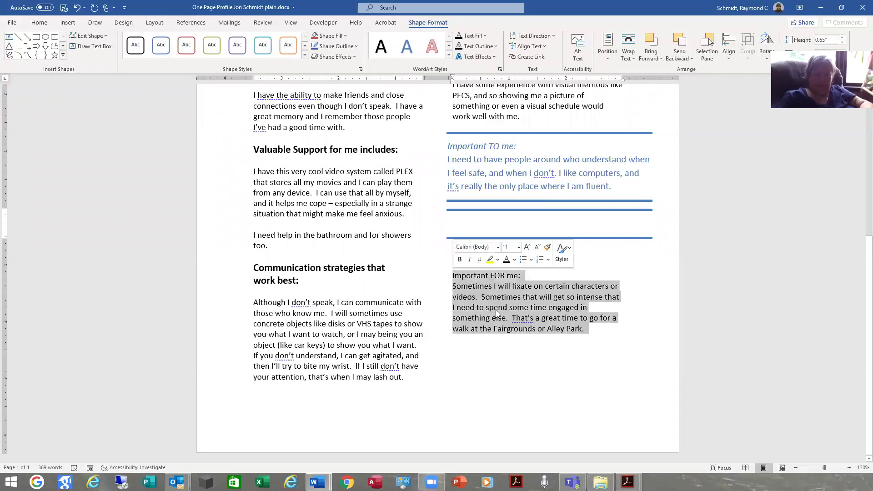
key(ctrl+x)
click(460, 225)
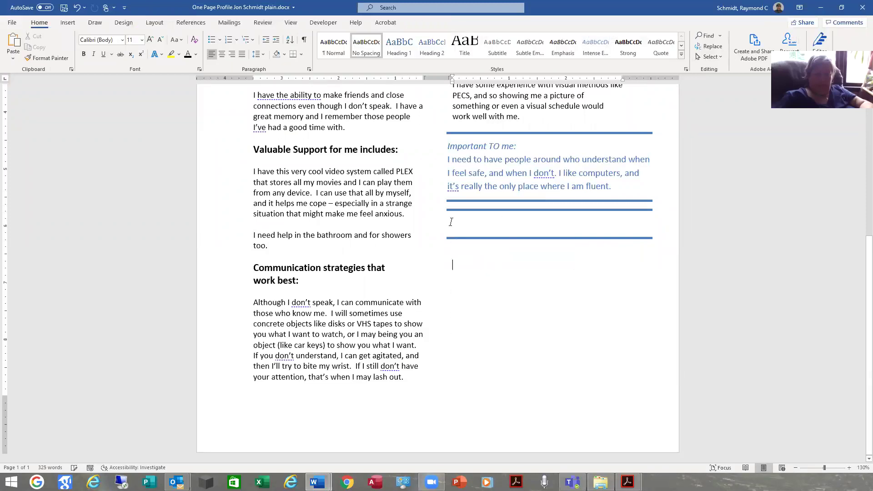
key(ctrl+v)
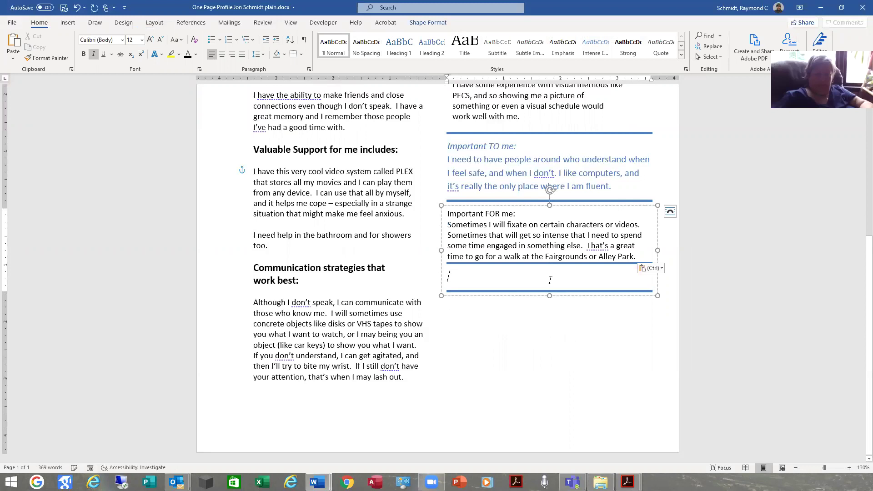
key(ctrl)
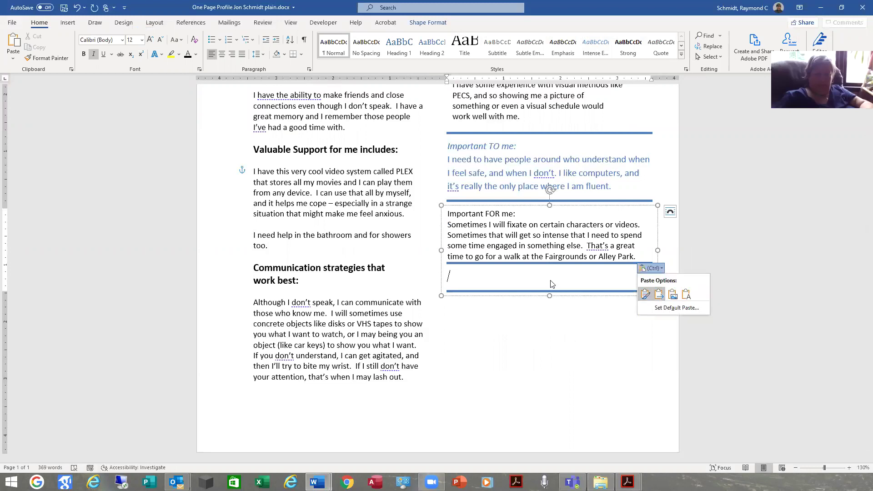
key(k)
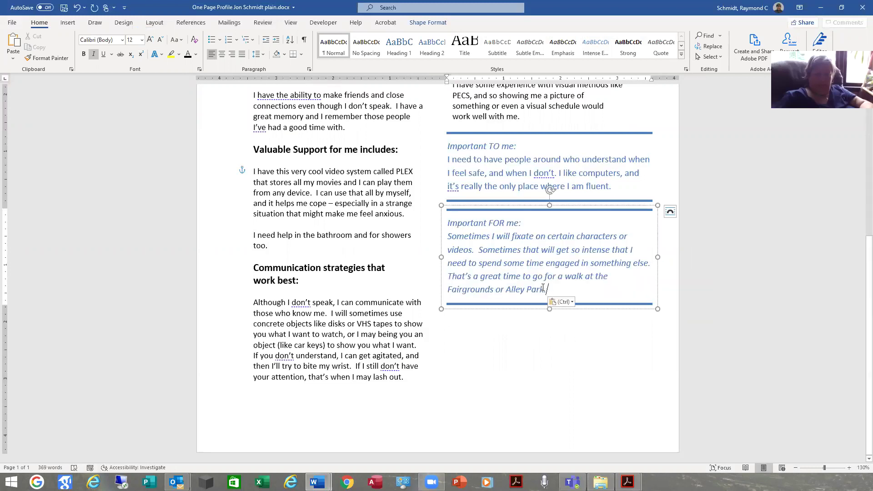
drag(546, 289, 465, 245)
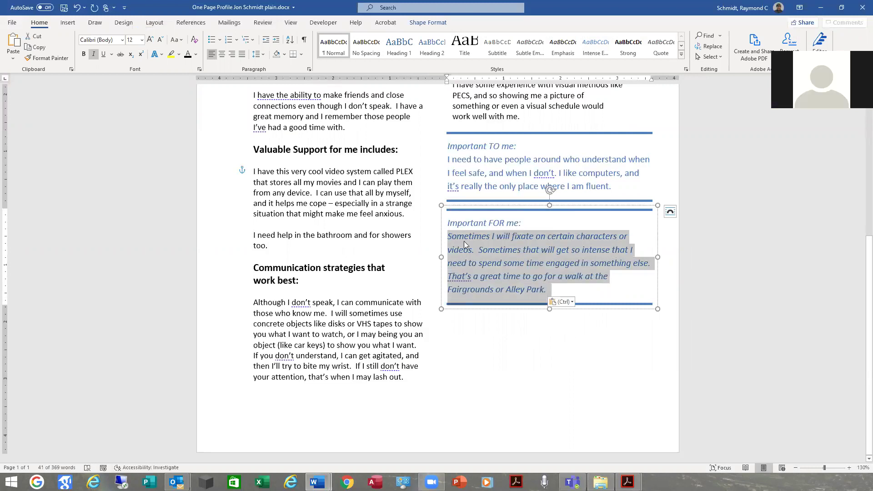
key(ctrl+i)
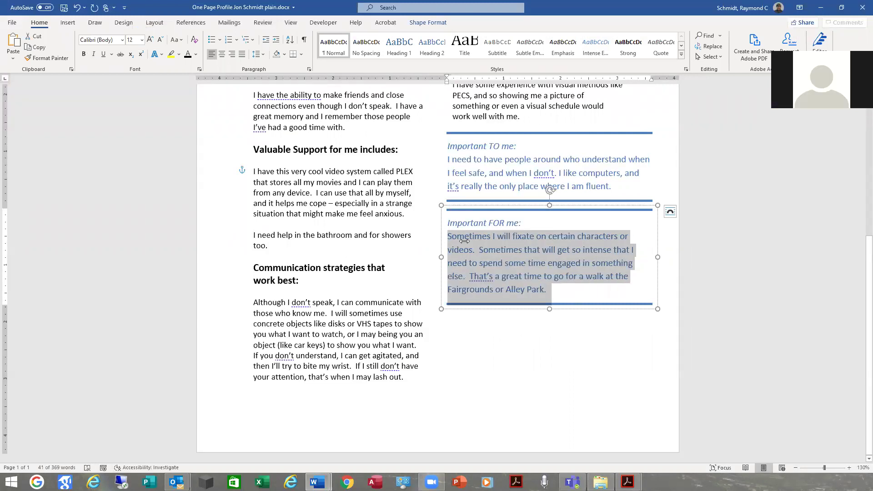
- Select both quote boxes together and nudge them up until the "Important TO me:" box sits just beneath the photo
scroll(576, 298, up, 3)
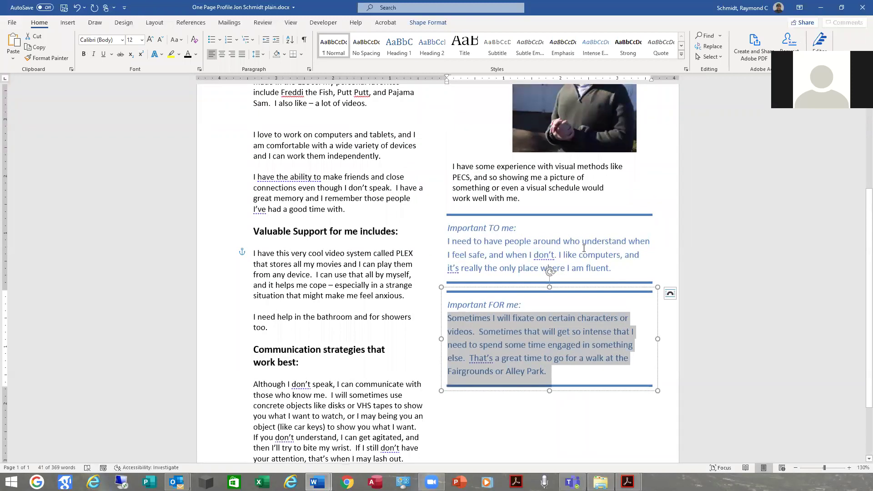
click(617, 280)
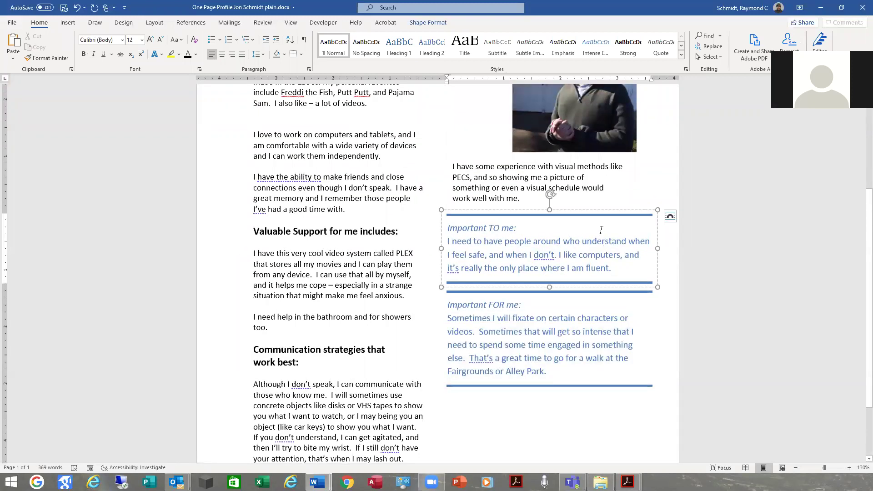
shift+click(547, 344)
key(Up)
key(Up)
key(Up)
key(Up)
key(Up)
key(Up)
key(Up)
key(Up)
key(Up)
key(Up)
key(Up)
key(Up)
key(Up)
key(Up)
key(Up)
key(Up)
key(Up)
key(Up)
key(Up)
key(Up)
key(Up)
key(Up)
key(Up)
key(Up)
key(Up)
key(Up)
key(Up)
key(Up)
key(Up)
key(Up)
key(Up)
key(Up)
key(Up)
key(Up)
key(Up)
key(Up)
key(Up)
key(Up)
key(Up)
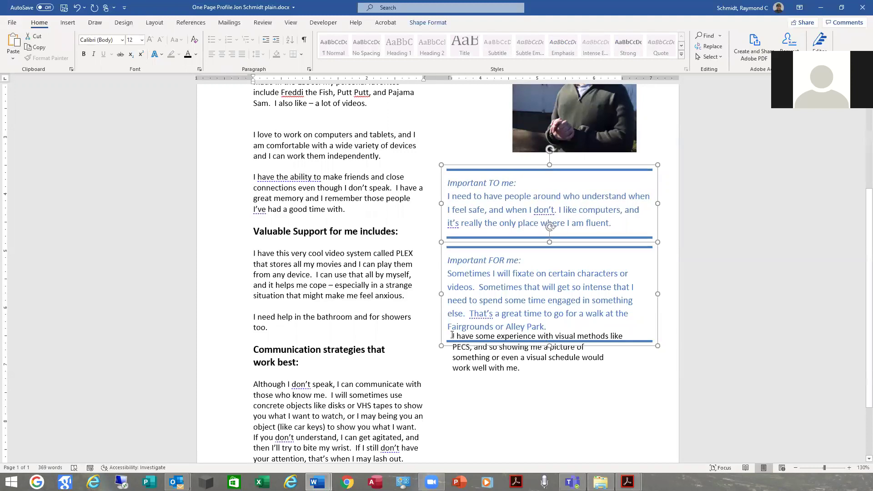
click(584, 394)
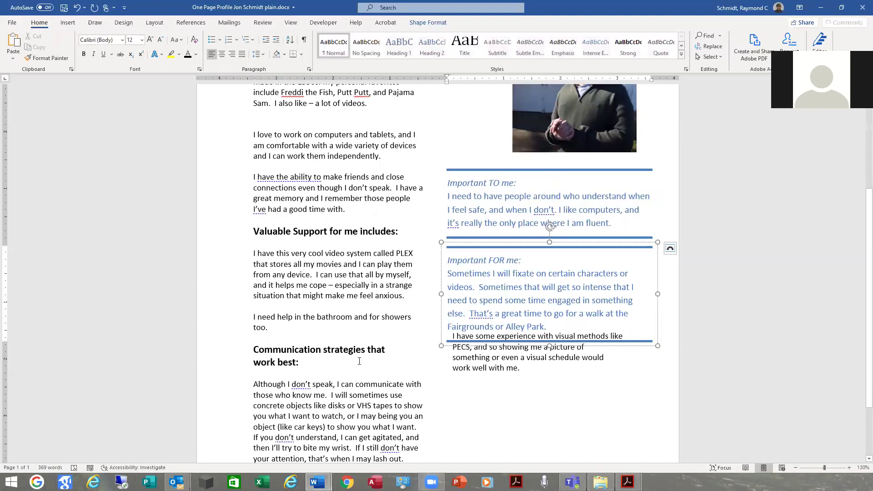
- Insert five blank lines before the PECS paragraph to push it clear of the "Important FOR me:" box
click(453, 371)
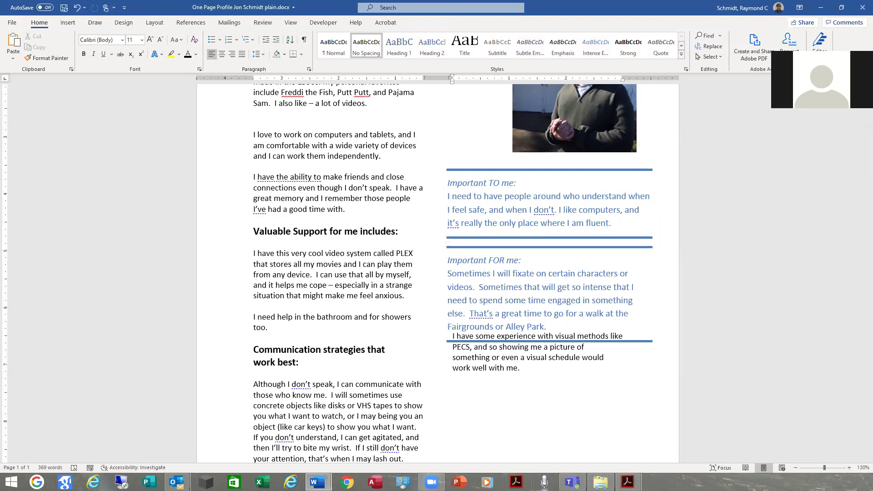
key(Return)
key(Return)
key(Return)
key(Return)
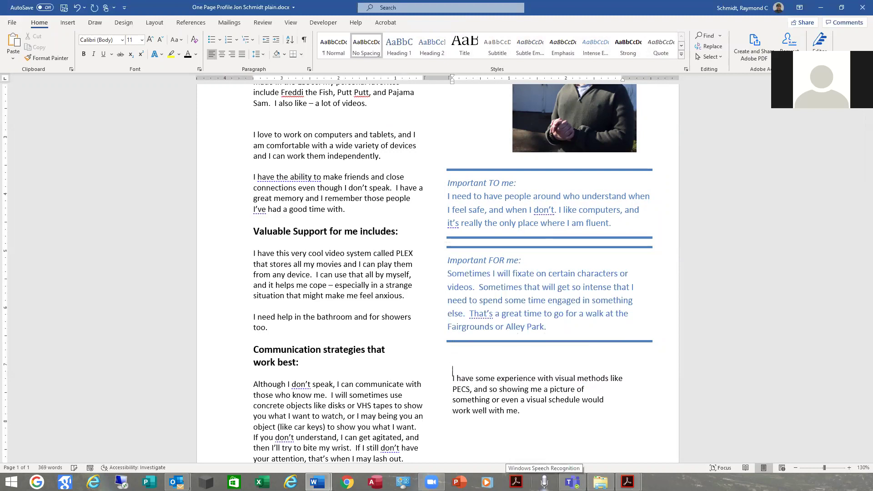
key(Return)
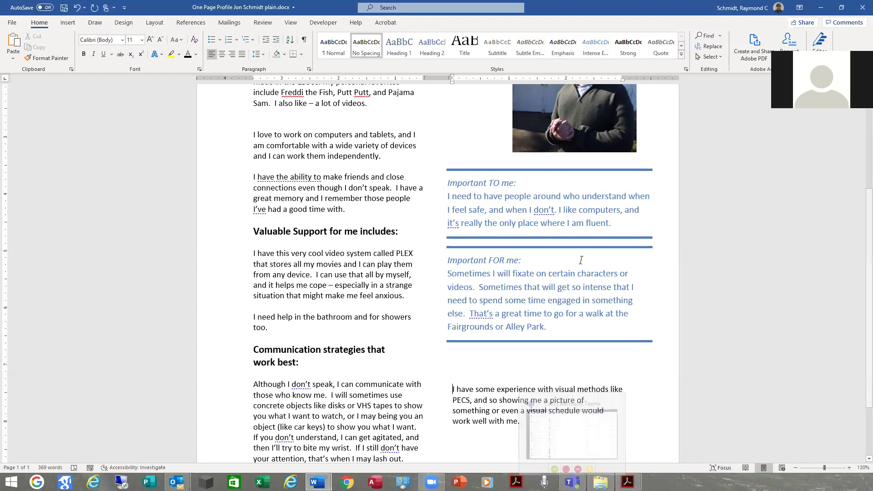
scroll(544, 325, up, 3)
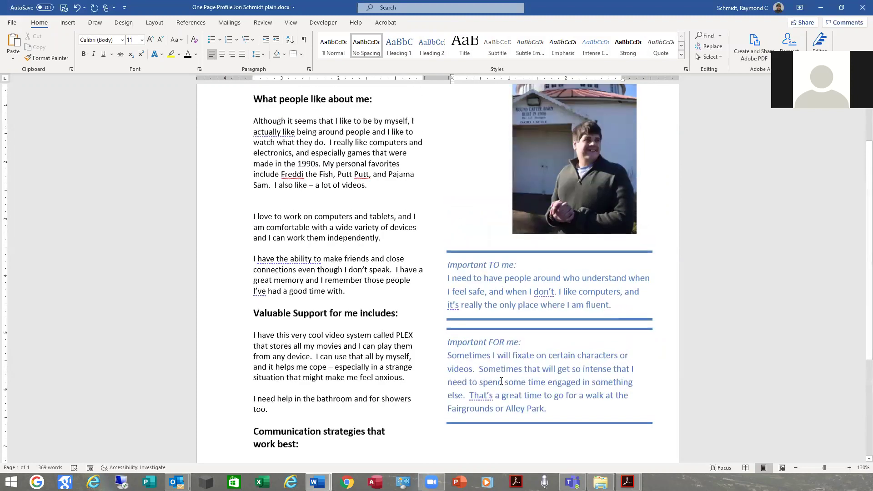
scroll(501, 381, up, 1)
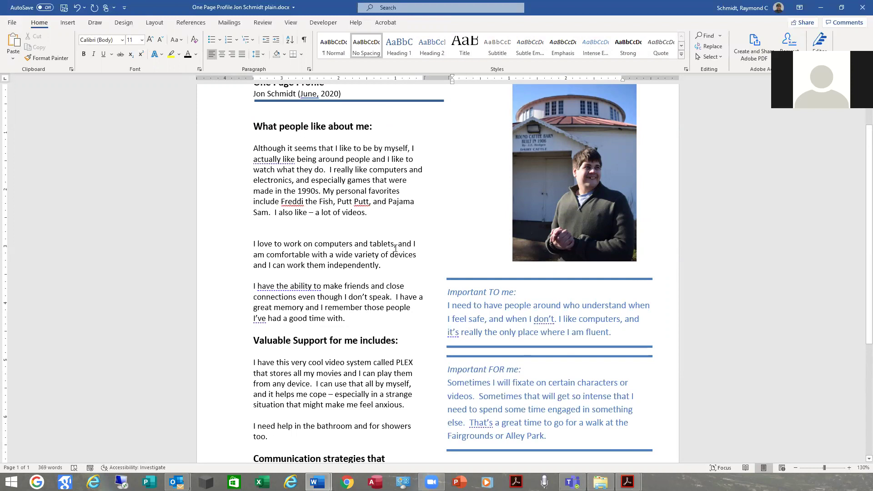
scroll(396, 240, down, 6)
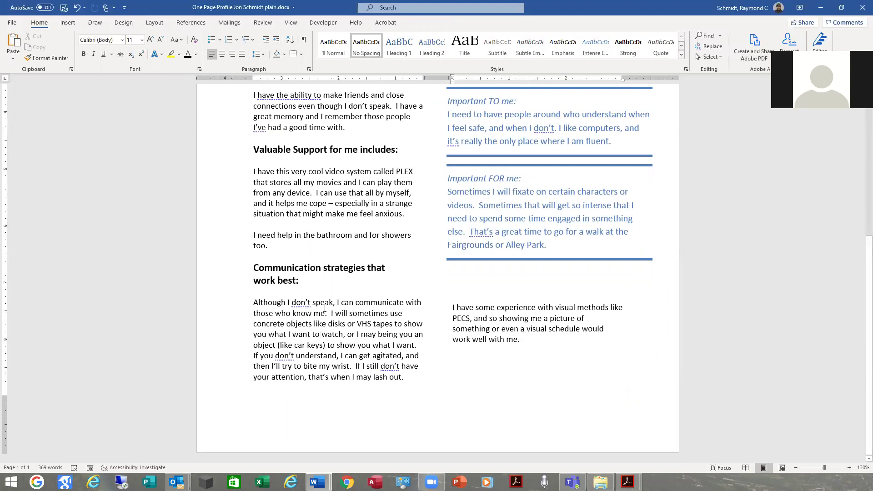
scroll(655, 231, up, 1)
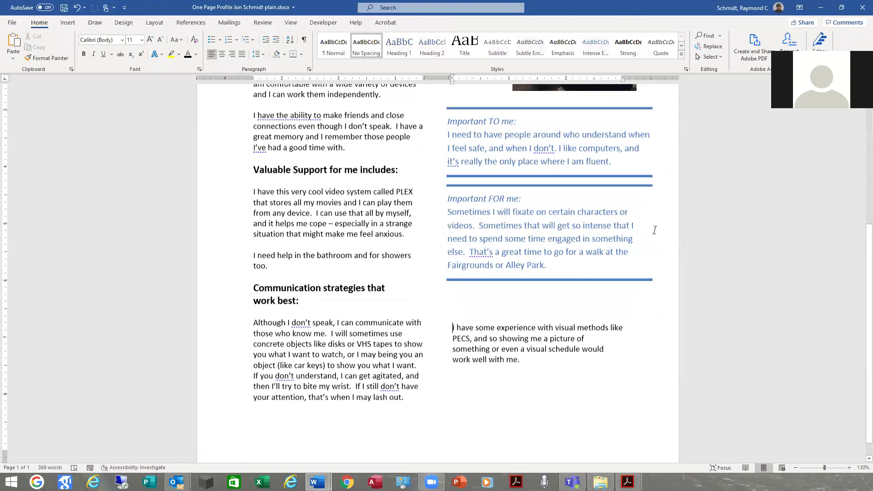
scroll(495, 251, up, 4)
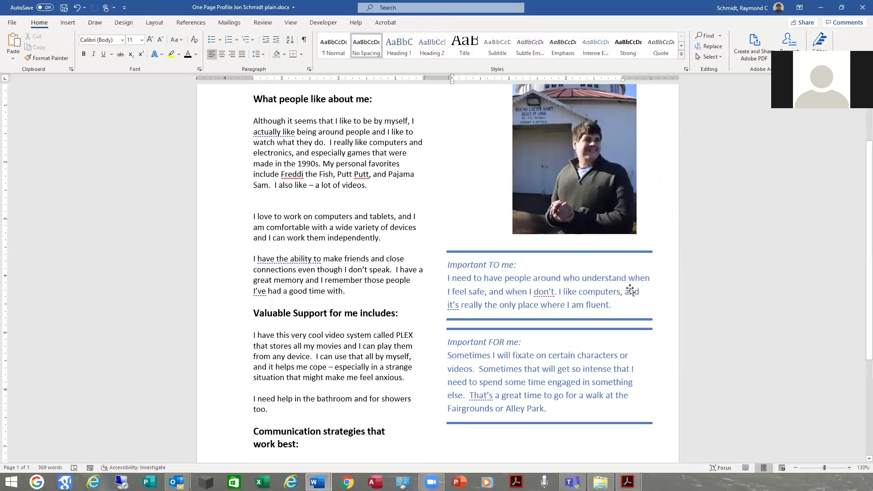
- Compare the document's layout with the finished One Page Profile PDF
scroll(362, 261, up, 3)
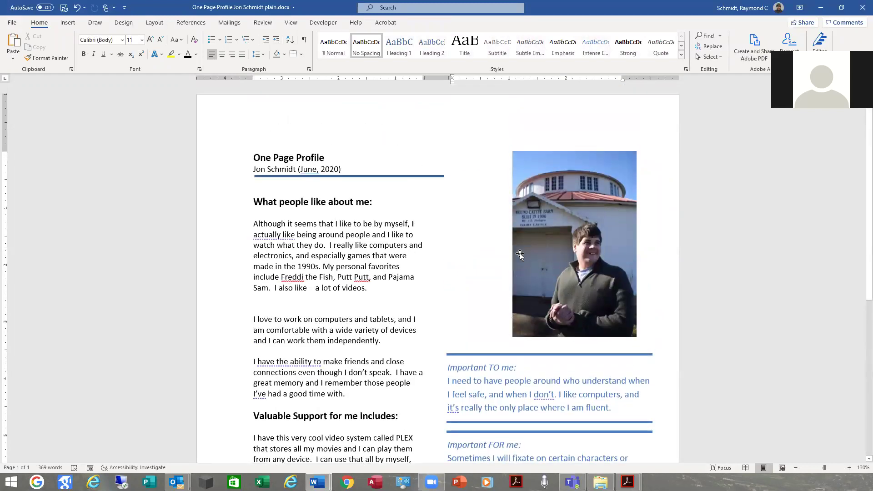
scroll(471, 245, down, 1)
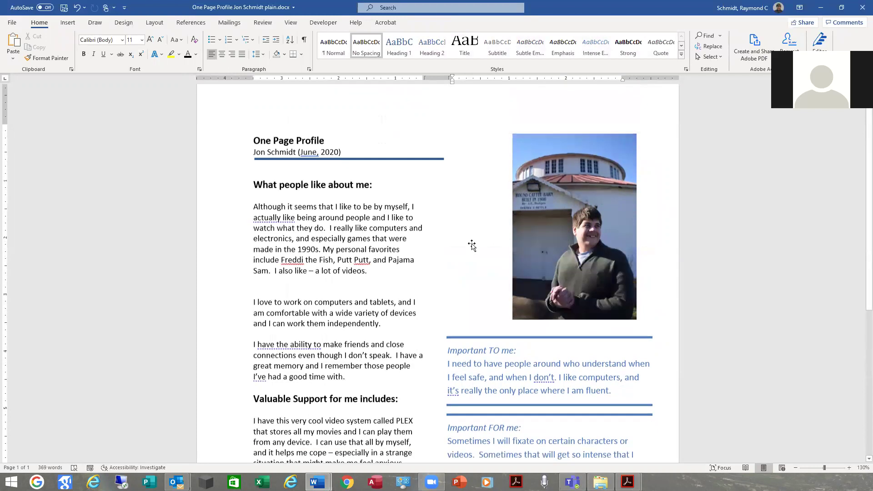
scroll(472, 246, down, 5)
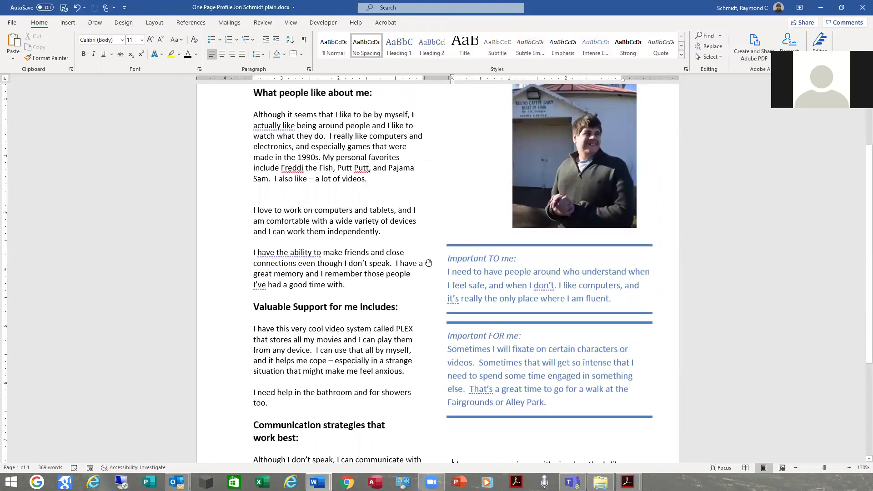
scroll(443, 204, up, 3)
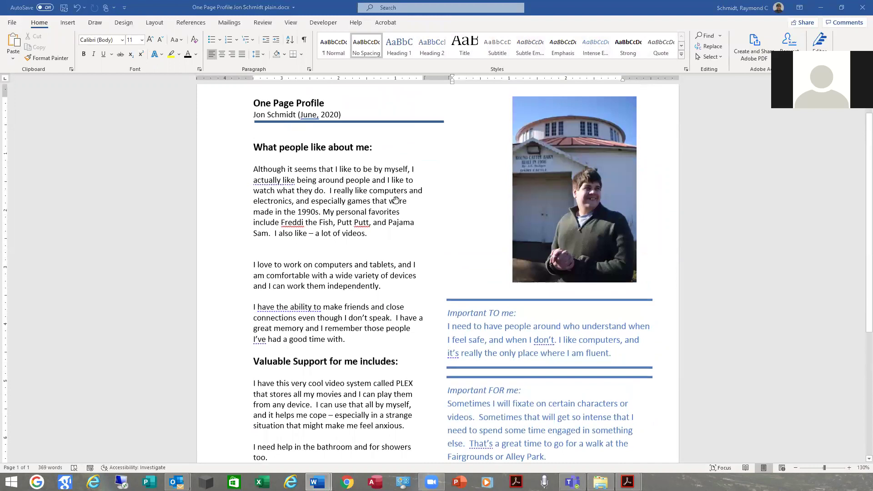
key(alt+Tab)
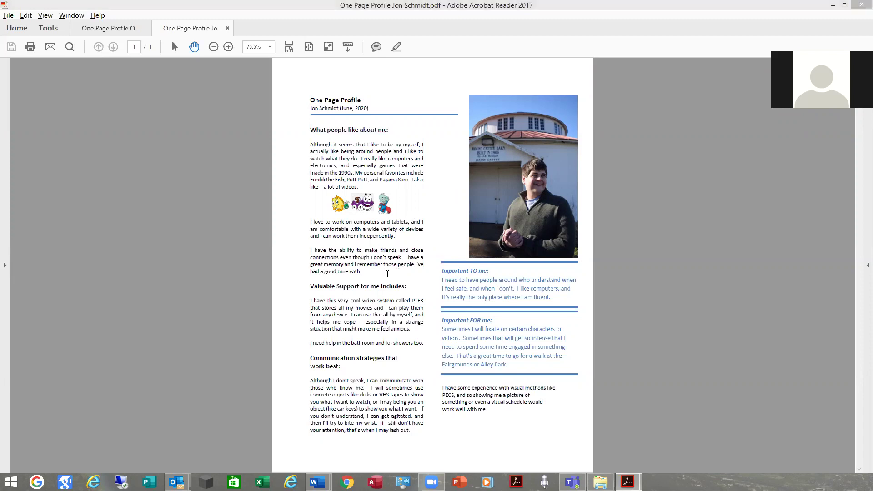
key(alt+Tab)
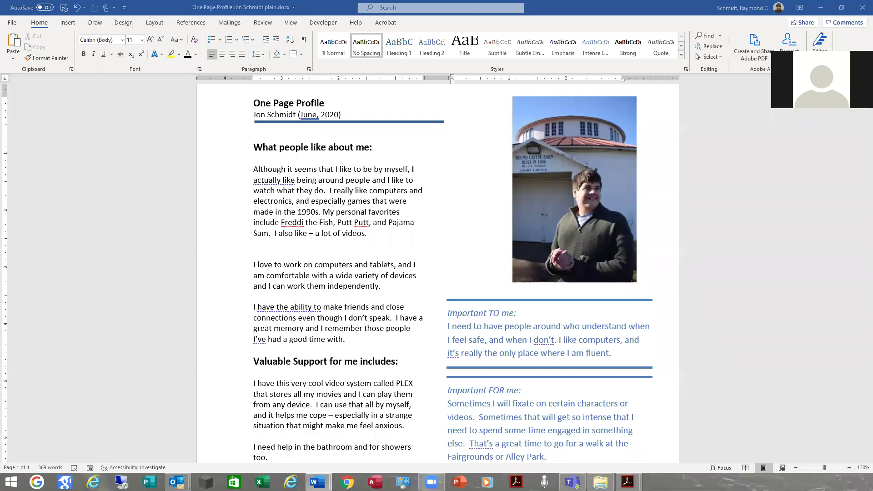
- Switch to Chrome, open google.com, and search for images of "feddi the fish"
key(alt+Tab)
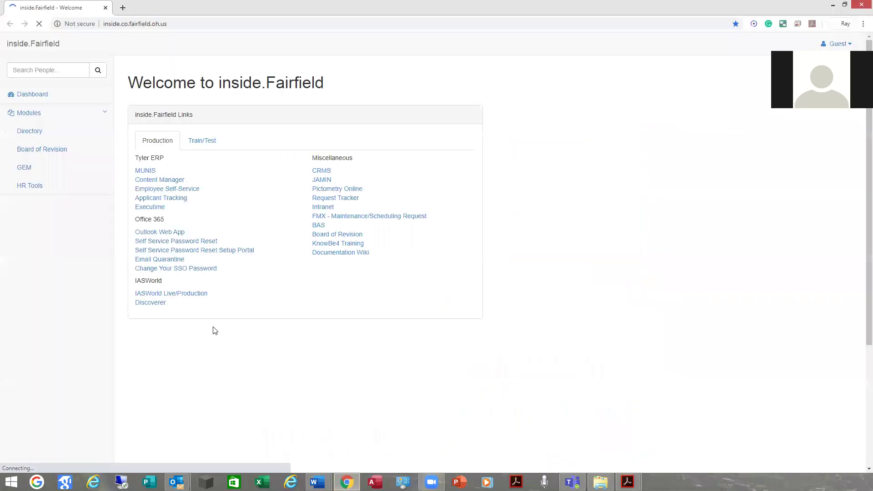
click(188, 22)
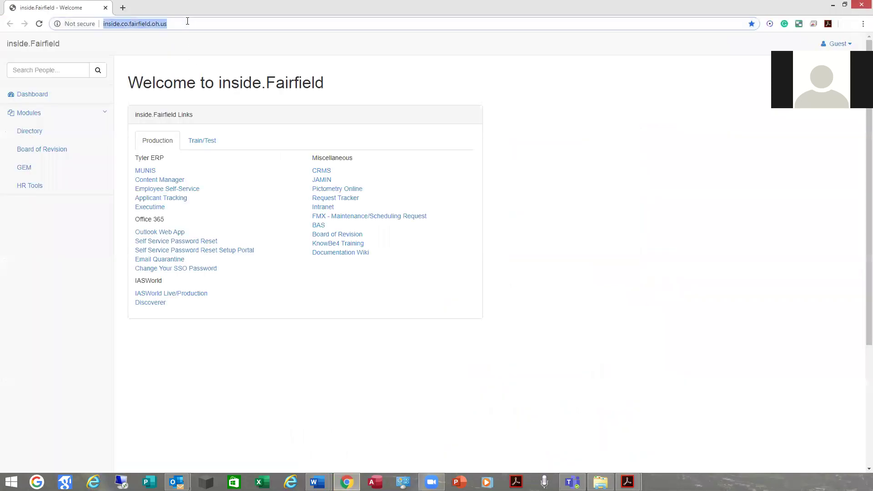
text(google.)
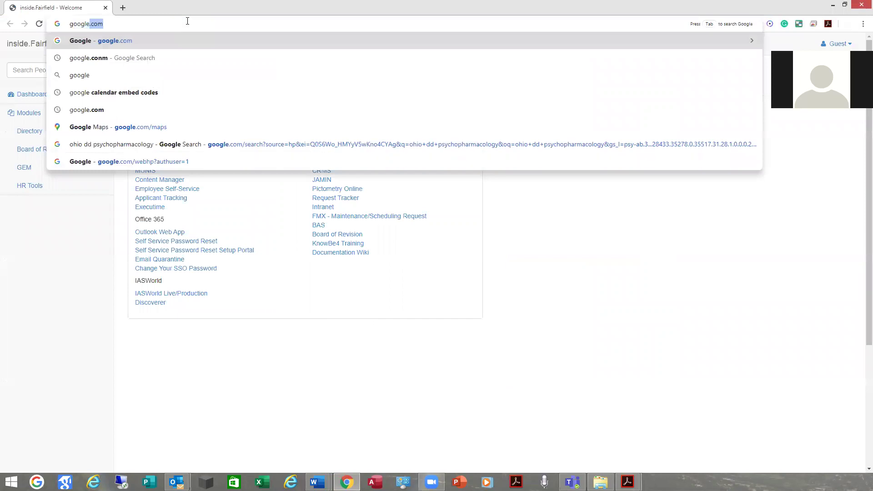
text(com)
key(Return)
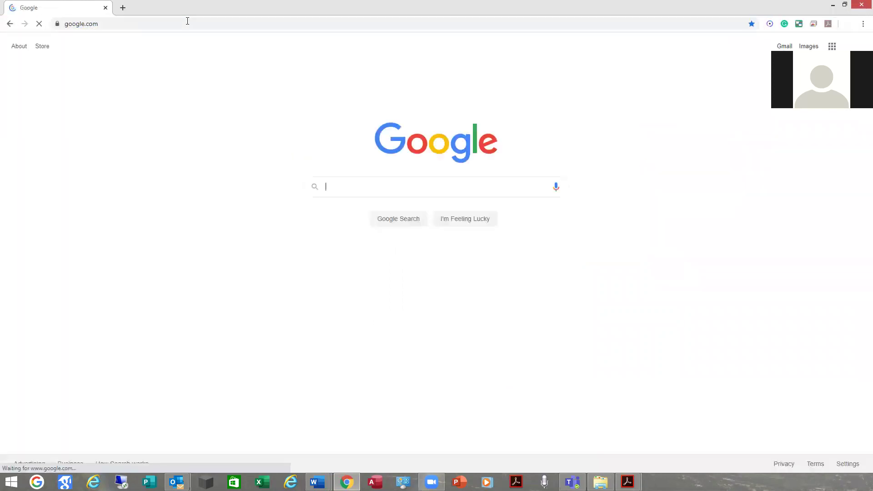
text(fedd)
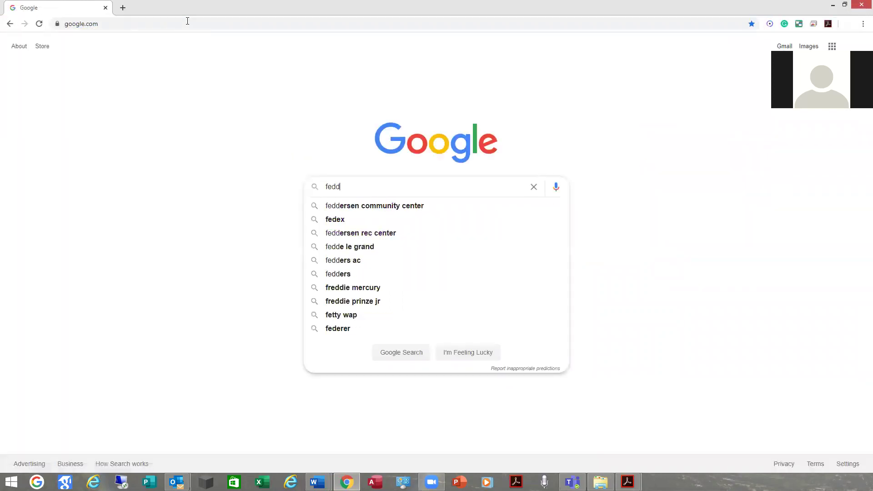
text(i the fish)
key(Return)
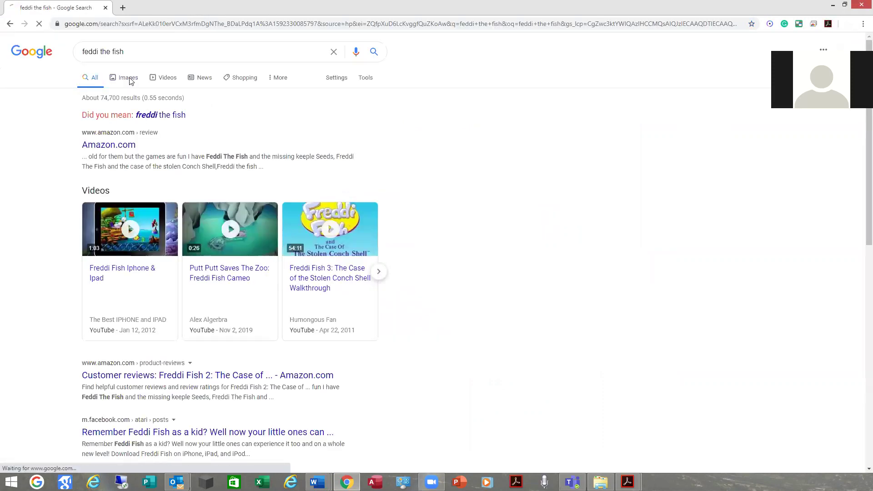
click(128, 78)
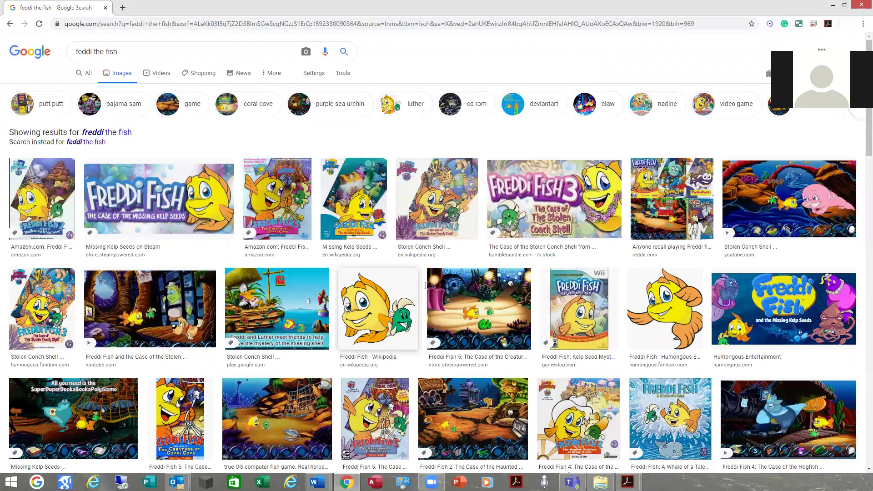
- Copy the Wikipedia image of the yellow fish with the green fish and paste it as a picture into Word's blank line below "a lot of videos."
right_click(373, 310)
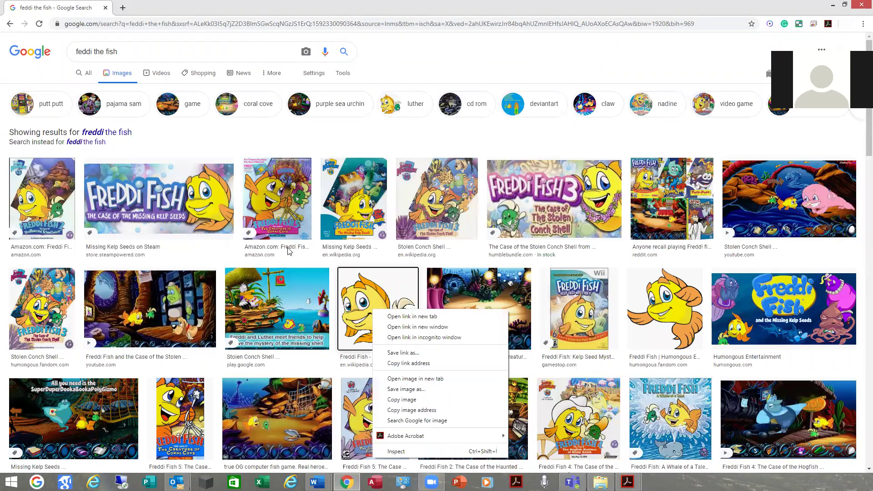
key(alt+Tab)
right_click(288, 249)
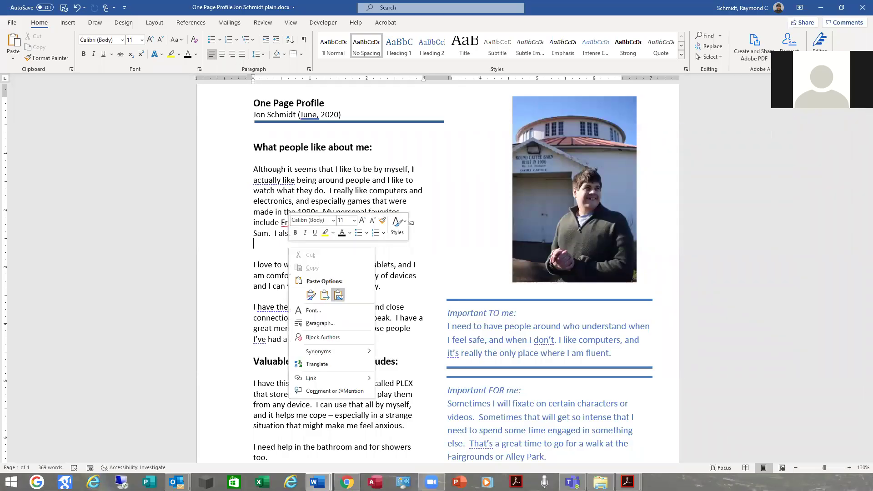
click(338, 295)
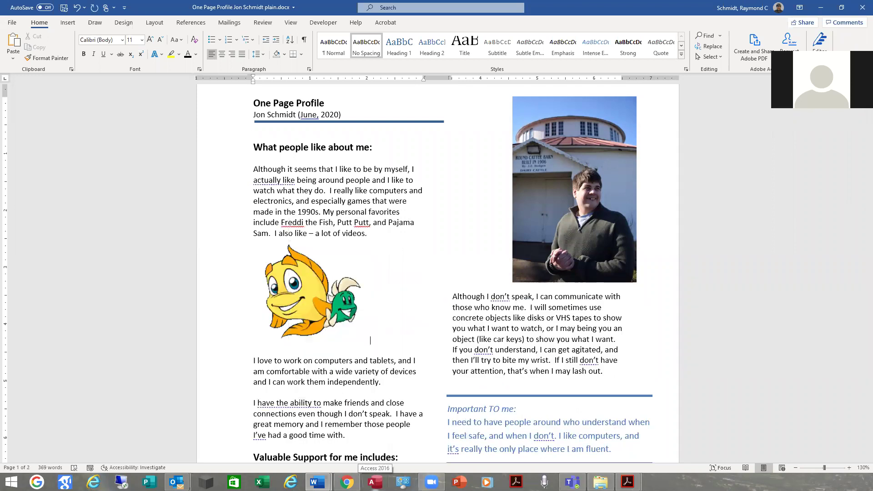
- Change the fish picture's layout from in line with text so that the text wraps around it
click(303, 302)
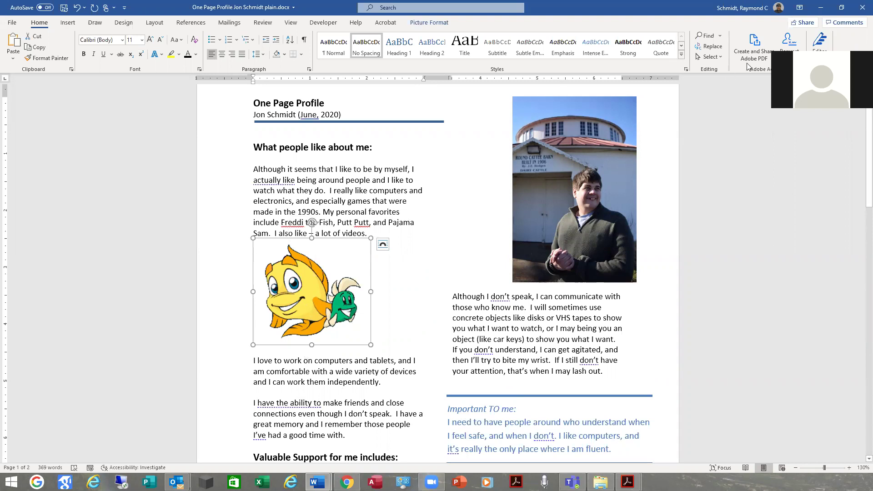
click(433, 22)
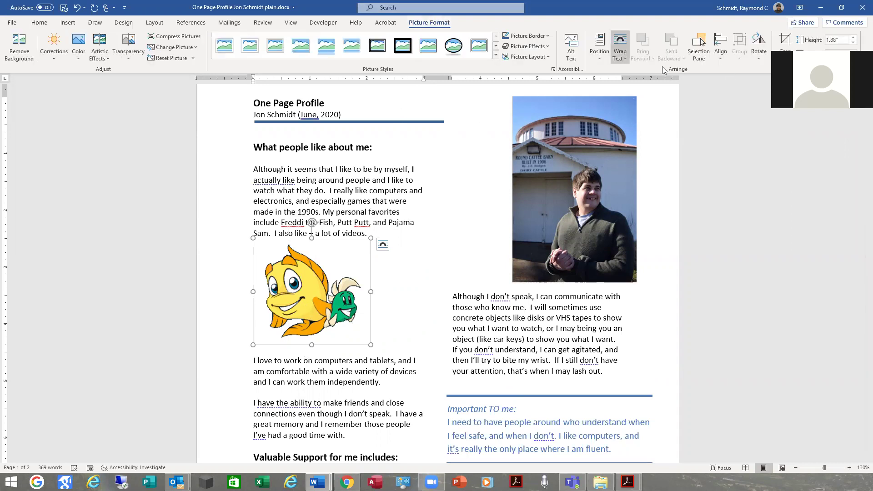
click(620, 51)
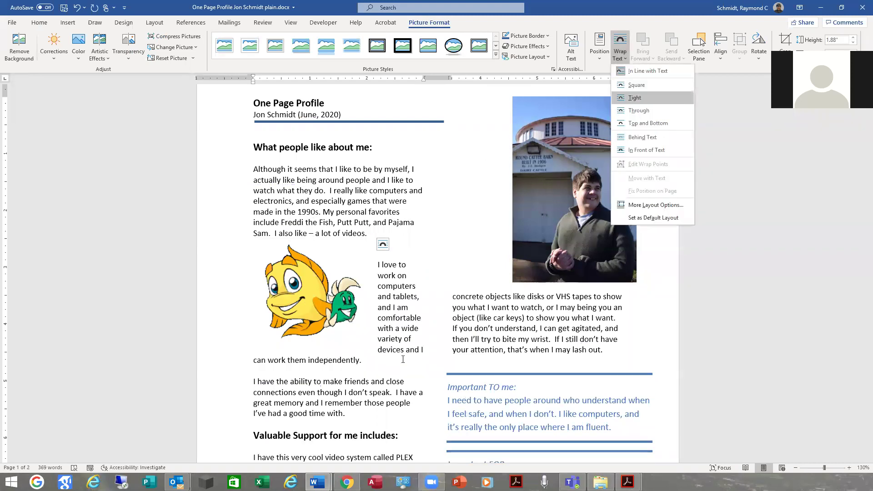
click(637, 85)
- Shrink the fish picture to about 0.46" high and place it slightly indented under the line naming Freddi the Fish
drag(369, 343, 355, 331)
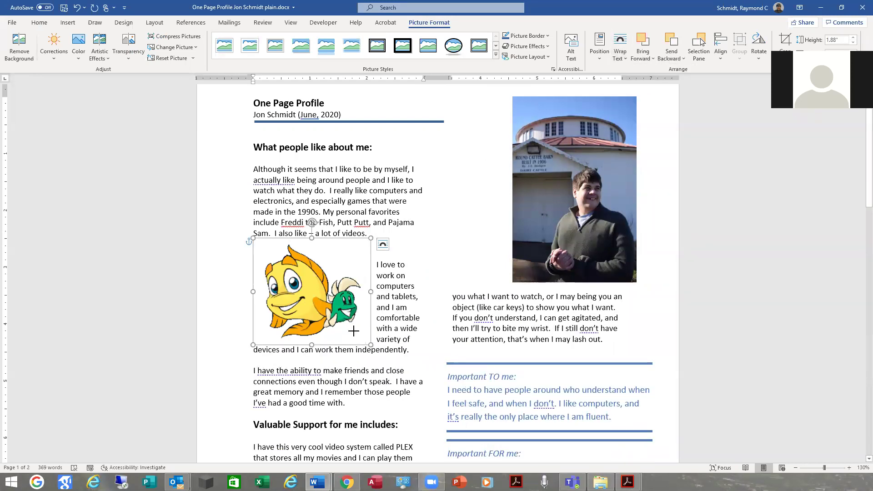
drag(271, 267, 270, 264)
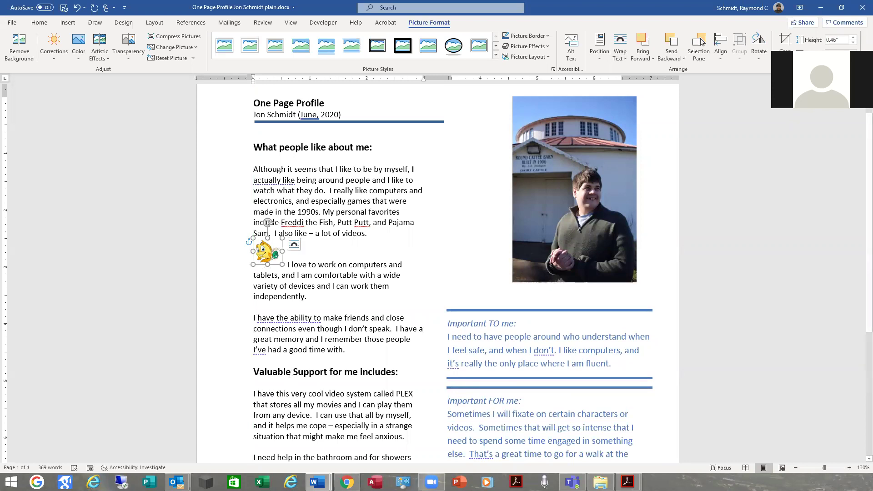
drag(268, 251, 282, 246)
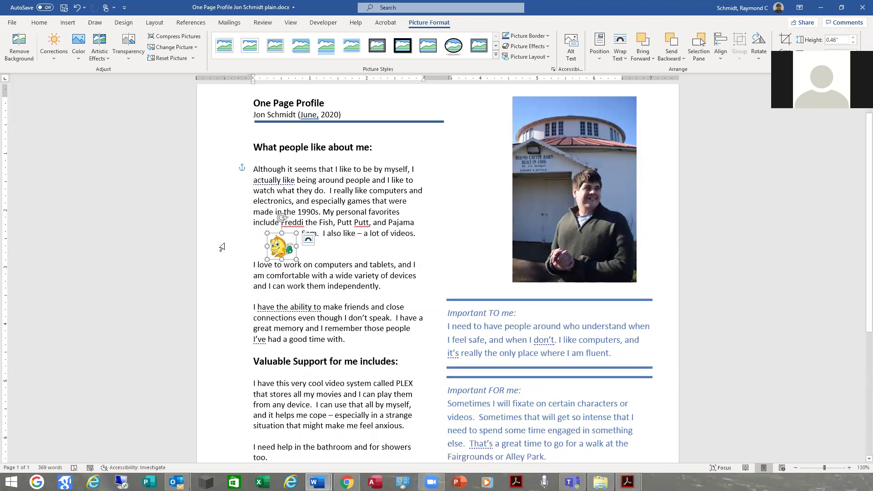
click(220, 247)
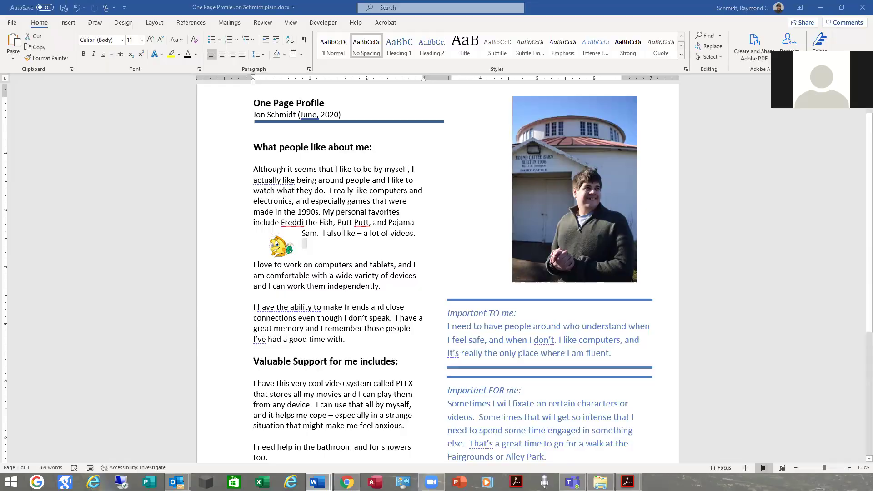
- Return to Chrome, search Google Images for "putt putt", and copy the picture of the purple car with the dog
key(alt+Tab)
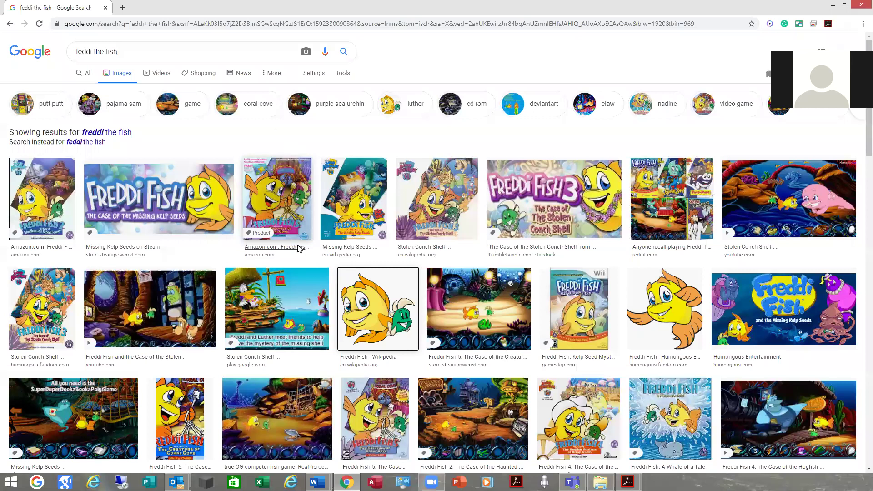
text(put)
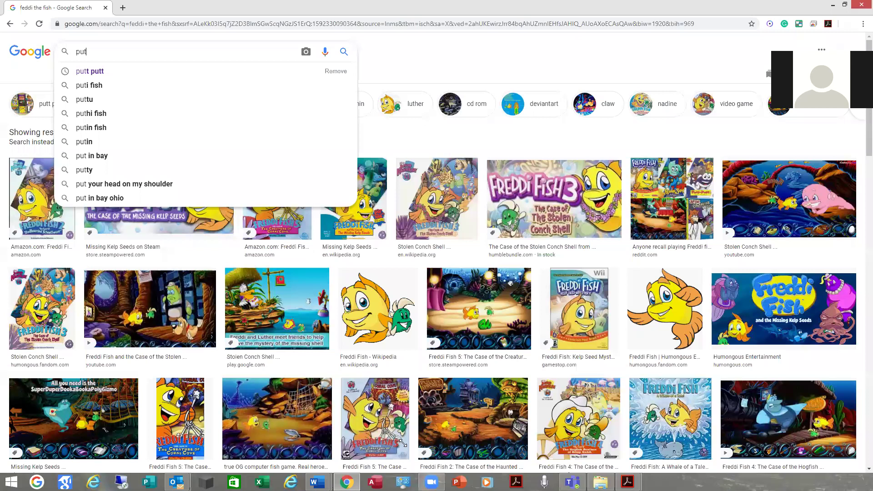
key(Down)
key(Return)
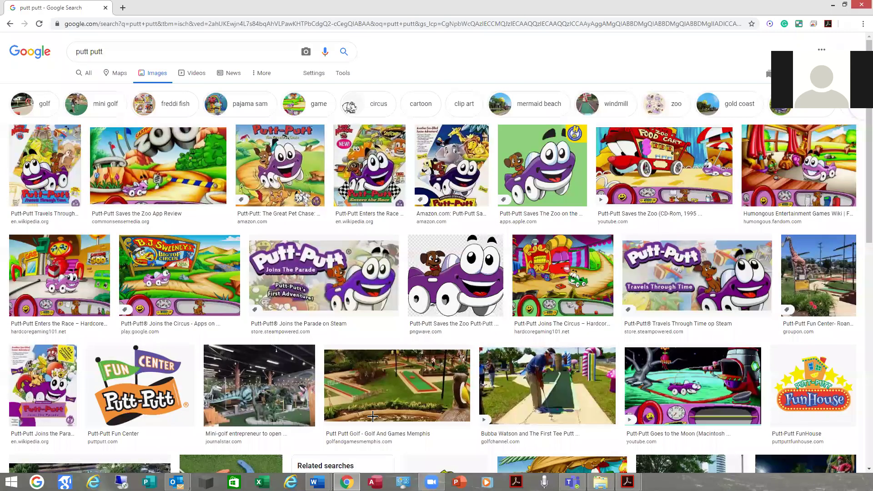
- Paste the purple car picture into the Word profile and shrink it to about 0.41" high beside the fish
key(alt+Tab)
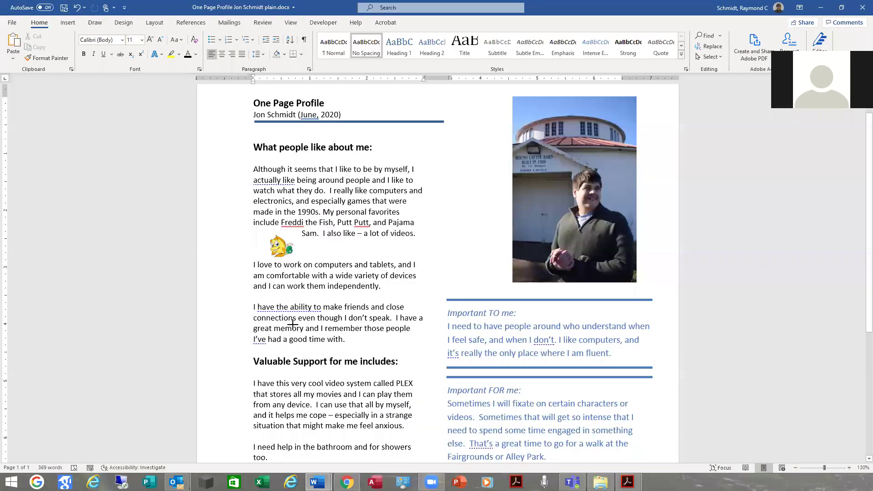
key(ctrl+v)
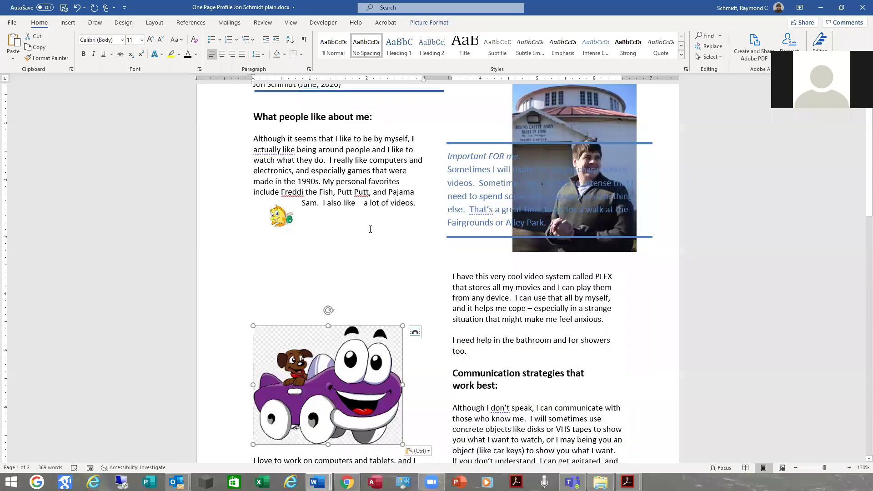
drag(403, 445, 345, 243)
drag(346, 207, 331, 219)
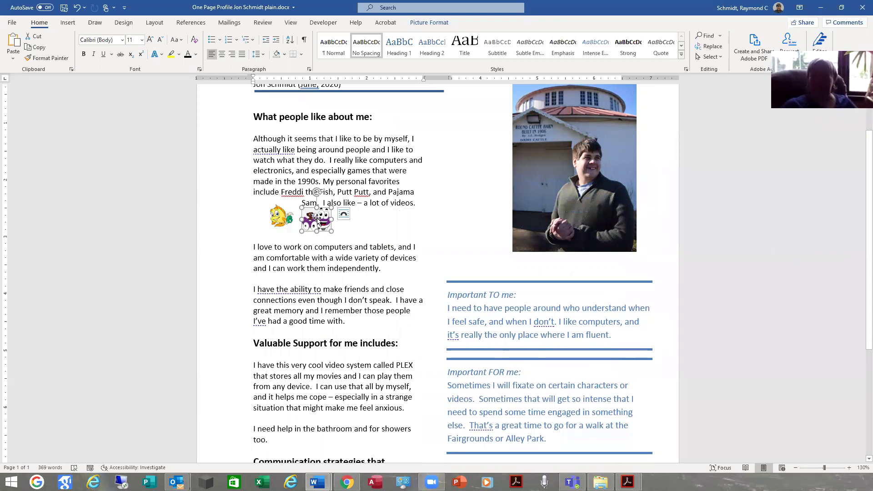
click(282, 221)
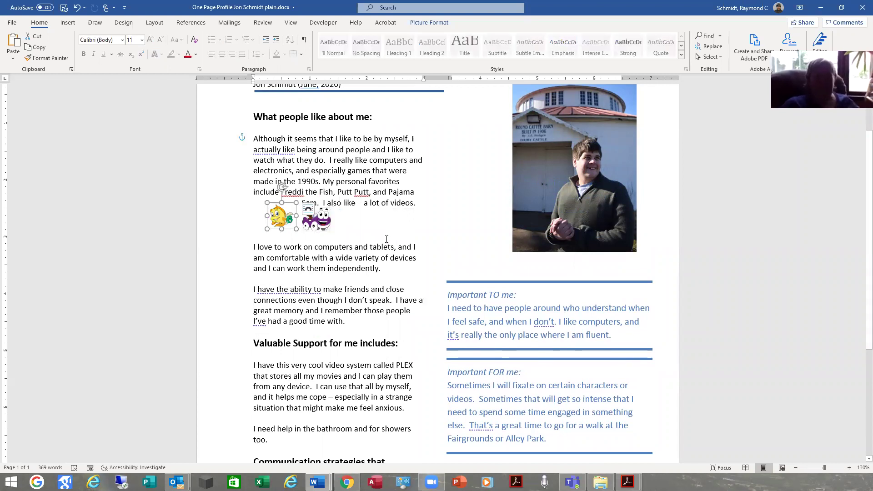
click(373, 228)
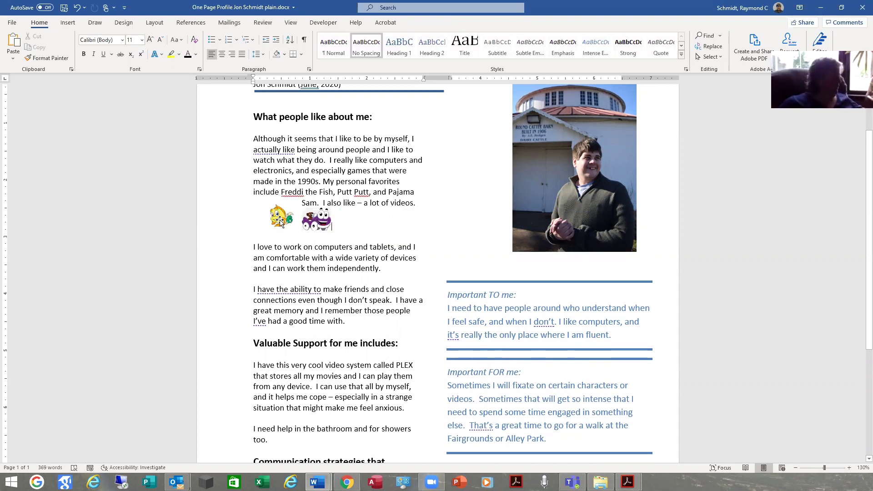
click(319, 223)
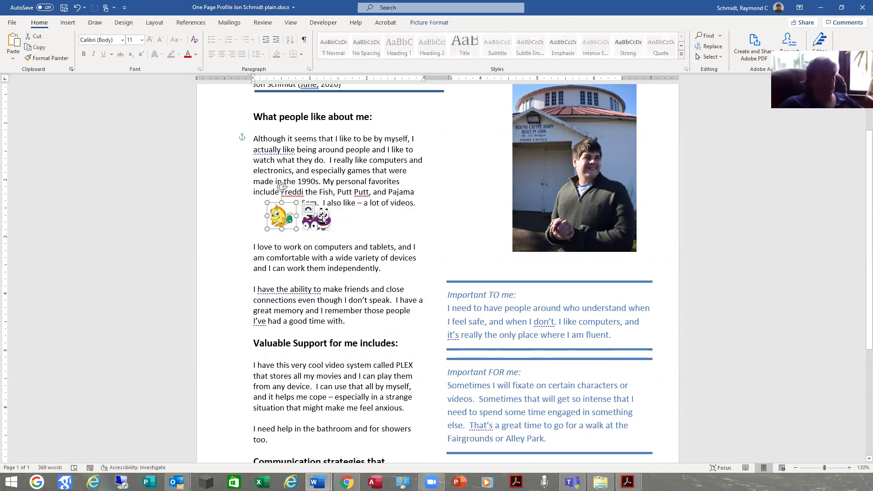
- Set the purple car picture's text wrapping to Tight and select it together with the fish picture
click(321, 223)
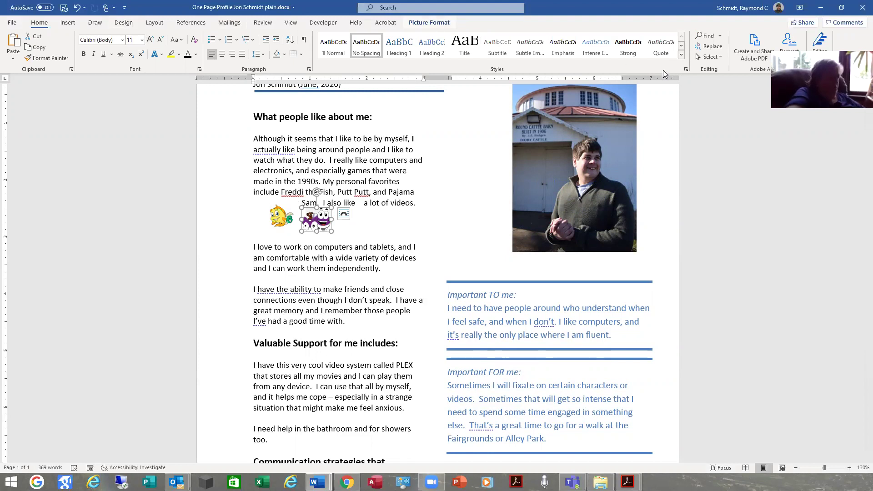
click(437, 24)
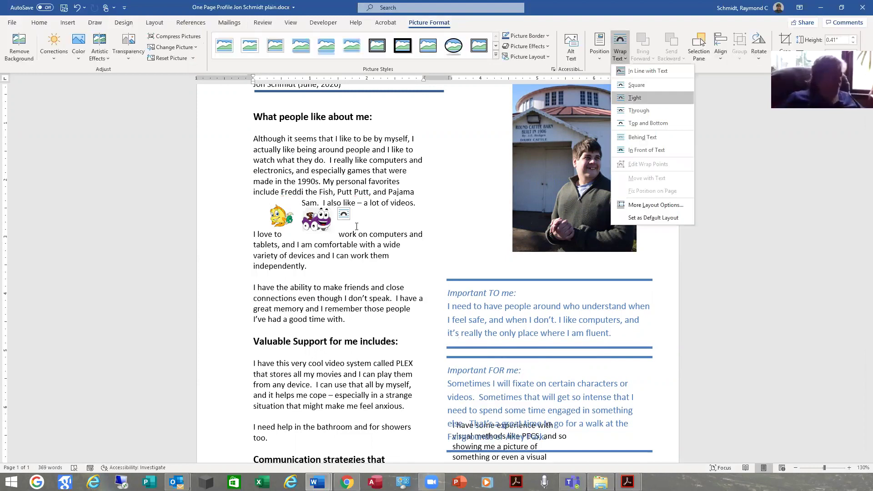
click(642, 101)
ctrl+click(279, 218)
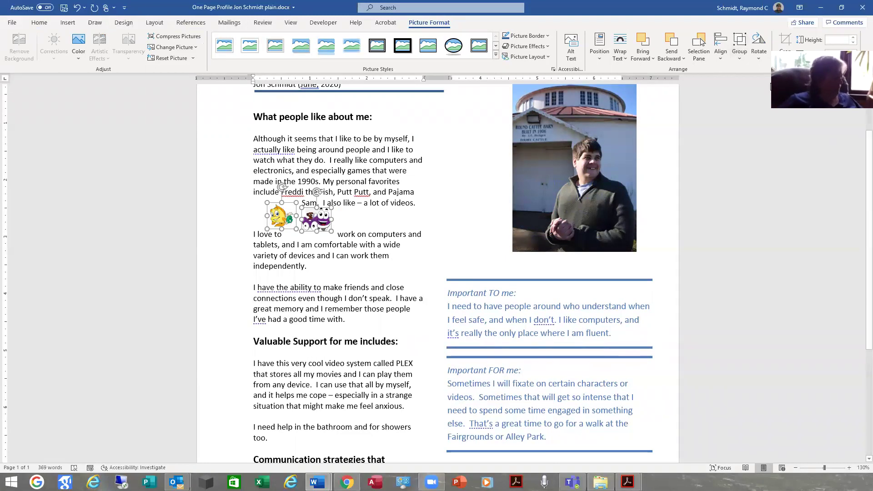
- Group the fish and purple car pictures and set the group's text wrapping to Top and Bottom
click(740, 48)
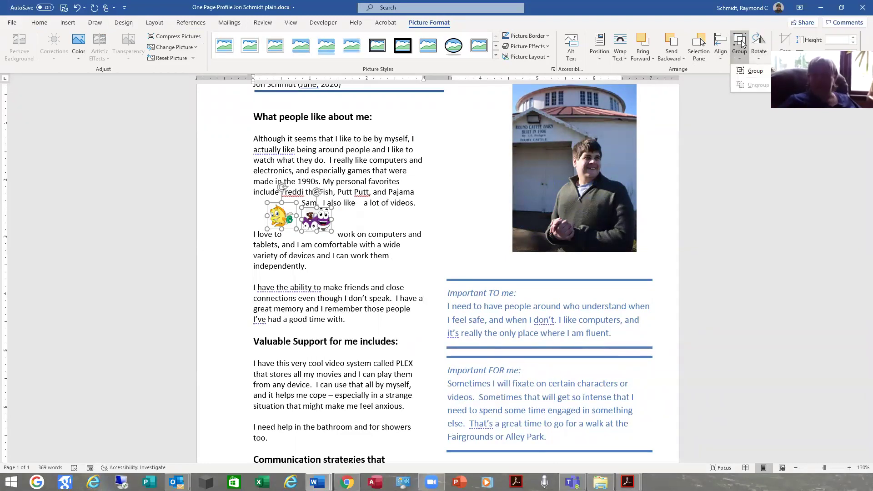
click(754, 71)
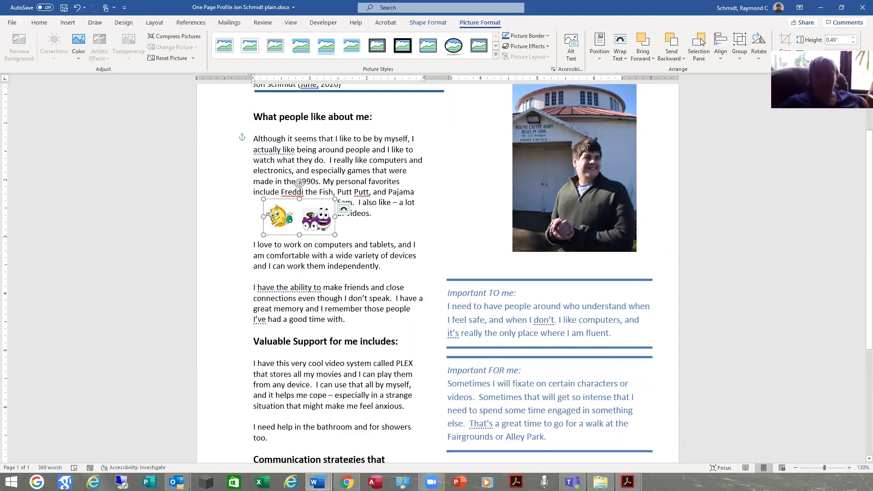
click(624, 44)
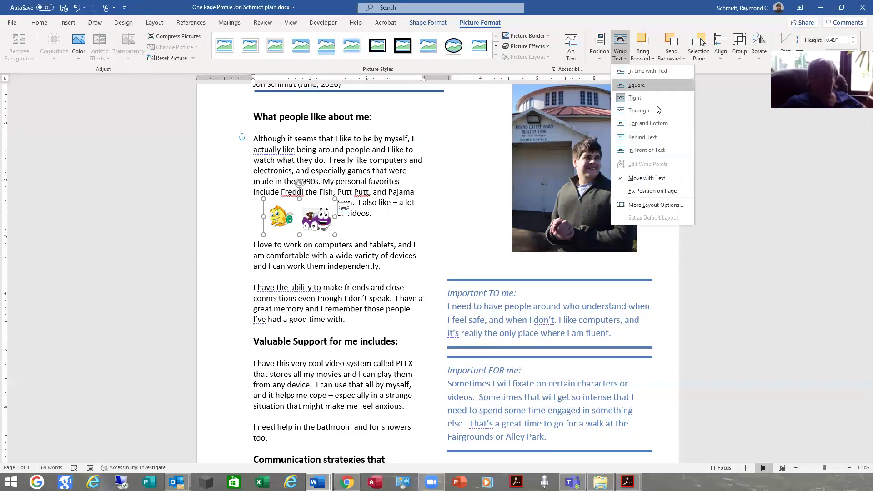
click(648, 123)
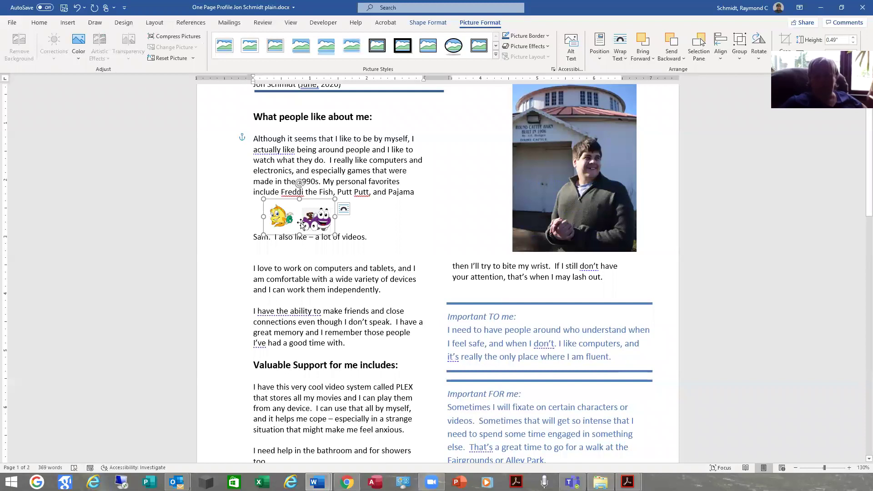
- Move the picture group below the line ending "a lot of videos" and delete the blank lines above "I love to work on computers"
drag(312, 229, 321, 244)
mouse_move(337, 236)
mouse_down()
mouse_move(329, 218)
mouse_move(352, 401)
mouse_move(334, 231)
mouse_up()
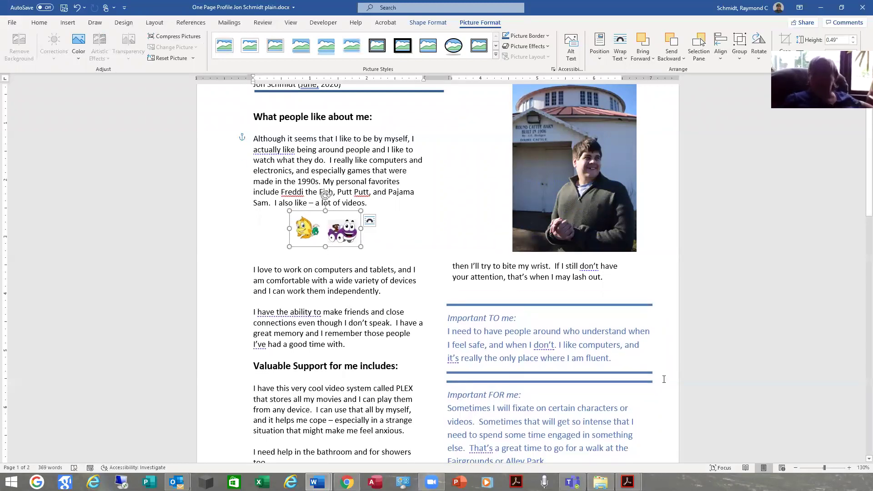
click(261, 253)
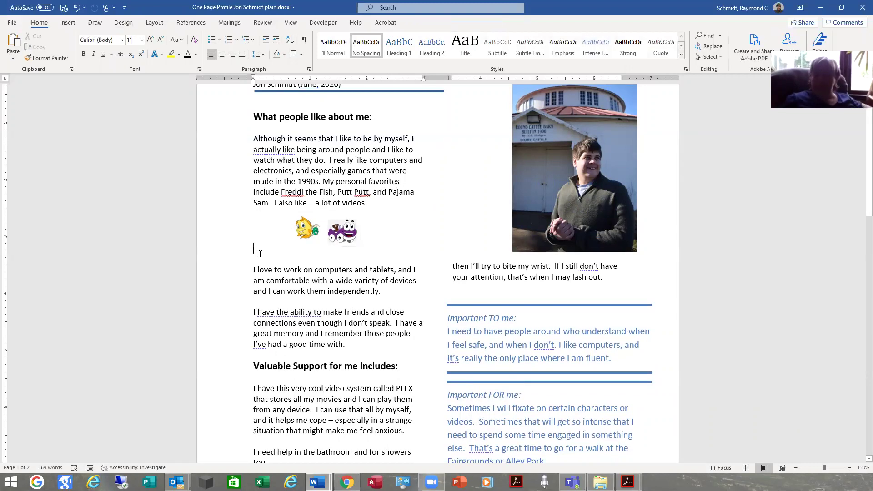
key(Delete)
key(Delete)
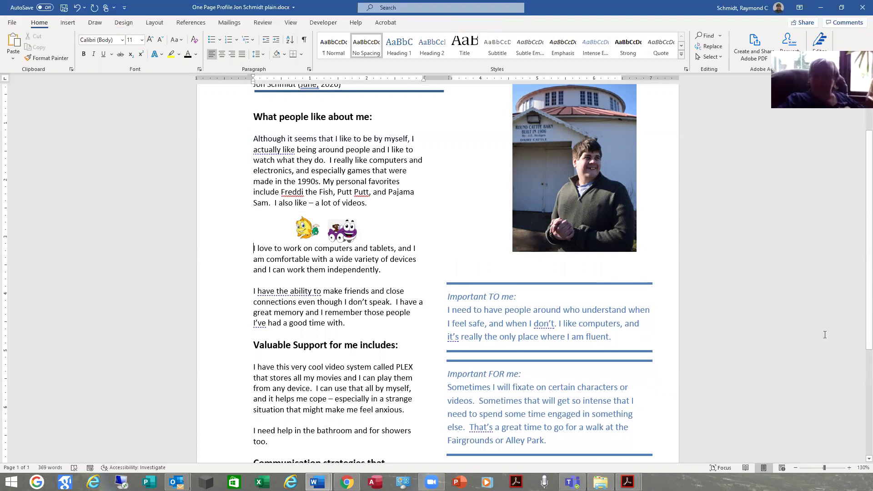
- Remove the extra blank lines above the "I have some experience with visual methods" paragraph in the second column
scroll(825, 335, down, 3)
scroll(853, 323, up, 4)
scroll(855, 391, down, 6)
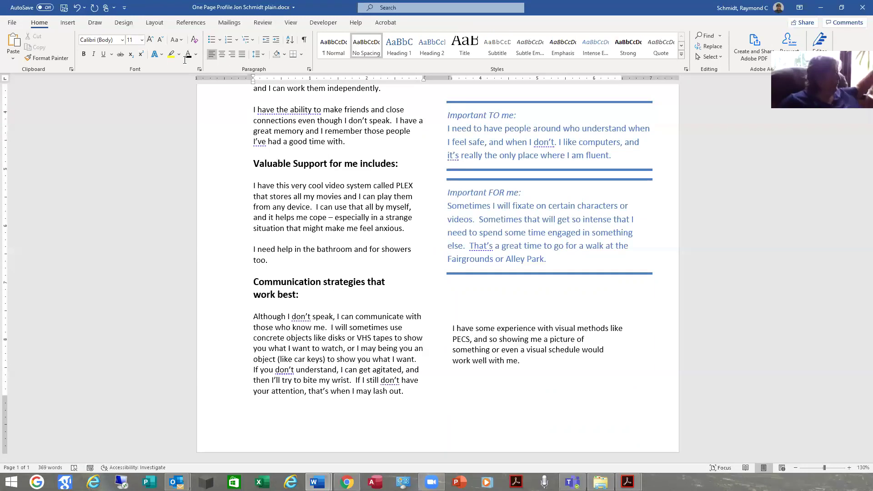
scroll(707, 262, up, 5)
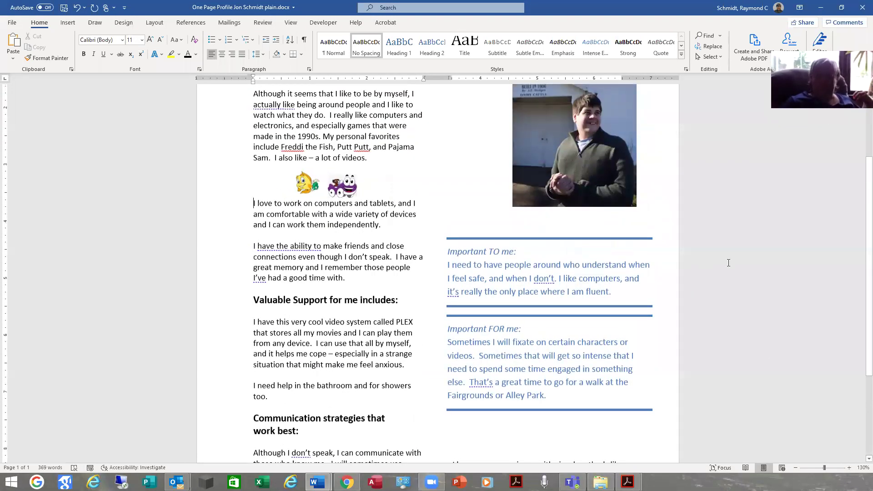
scroll(637, 305, down, 2)
click(451, 395)
key(Delete)
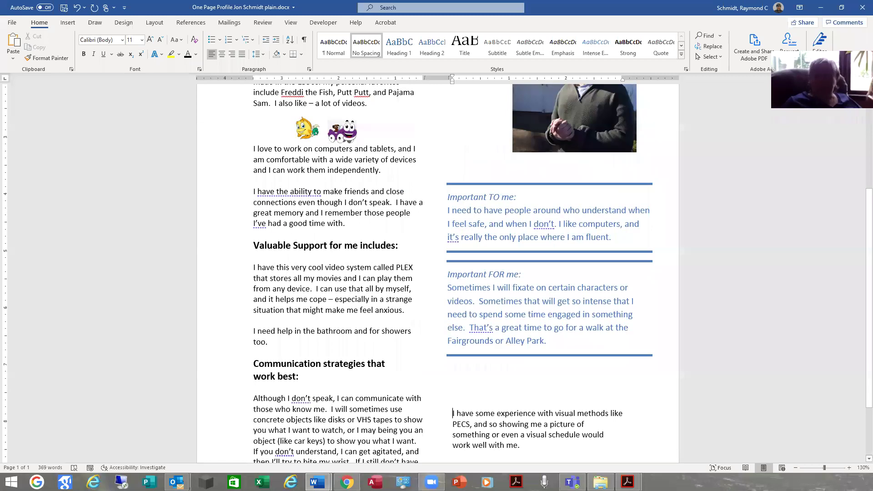
key(BackSpace)
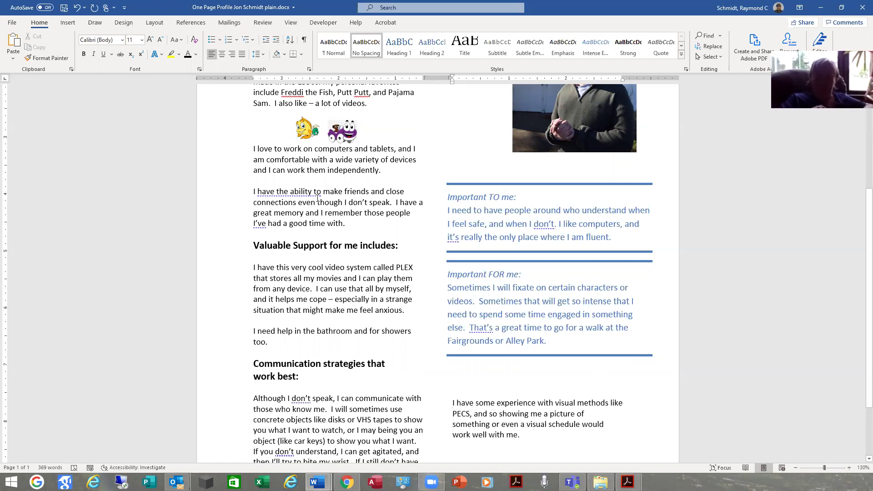
- Insert a Simple Text Box at the "I have some experience with visual methods" paragraph
scroll(322, 212, down, 6)
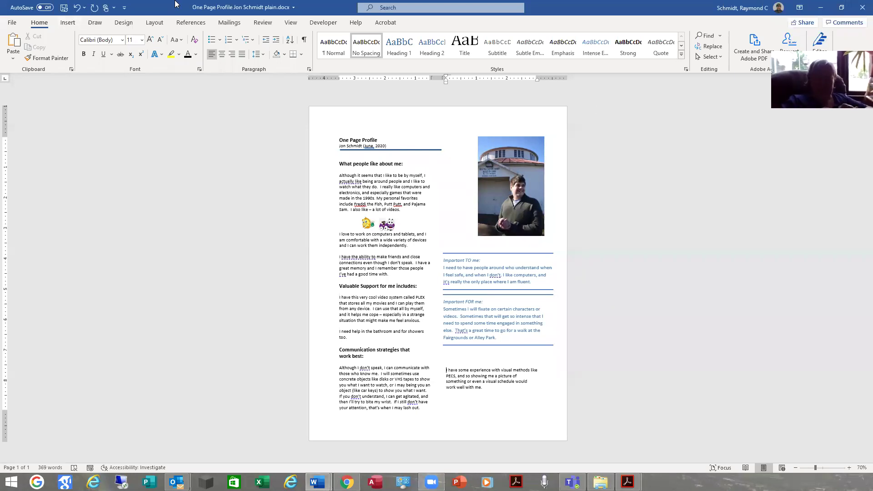
click(70, 23)
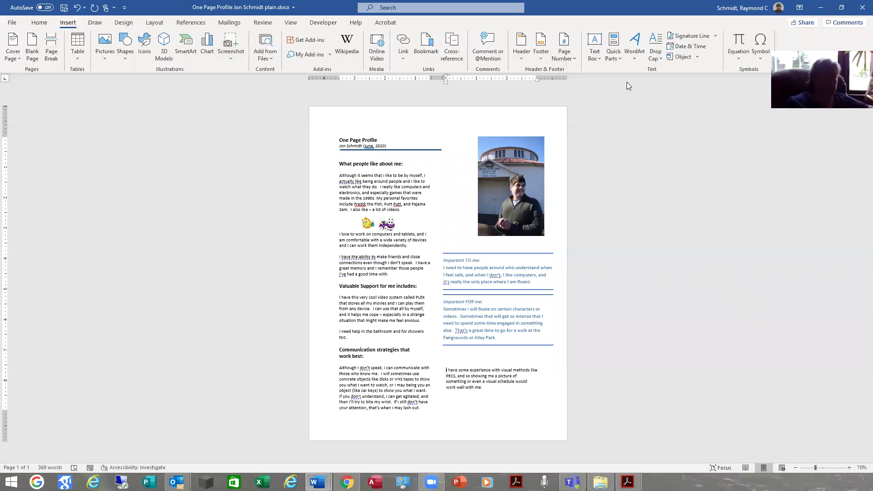
click(600, 50)
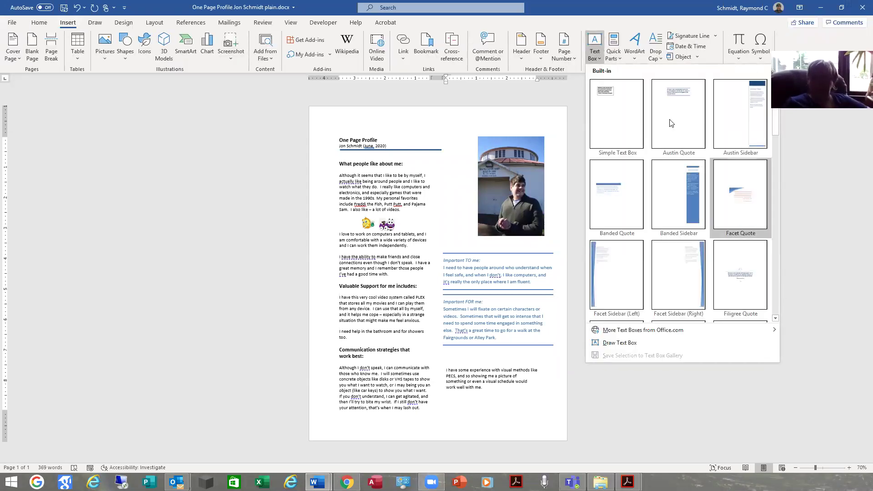
click(604, 94)
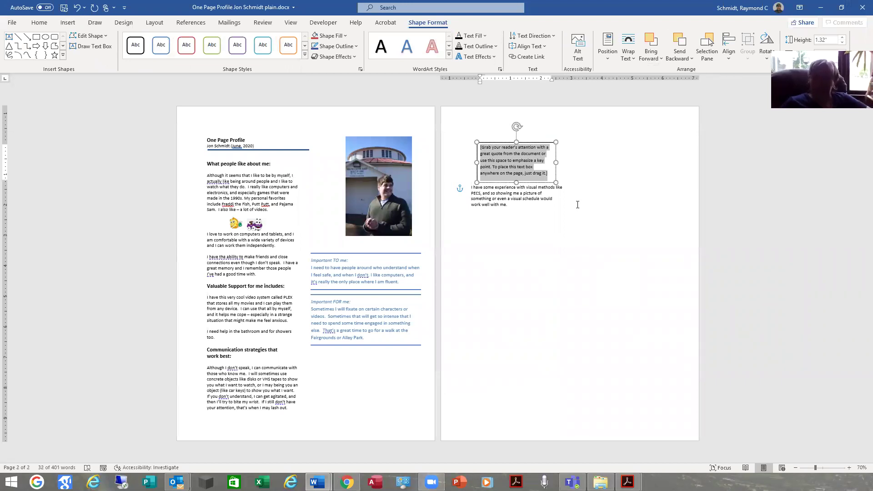
ctrl+scroll(278, 142, up, 6)
ctrl+scroll(384, 178, up, 5)
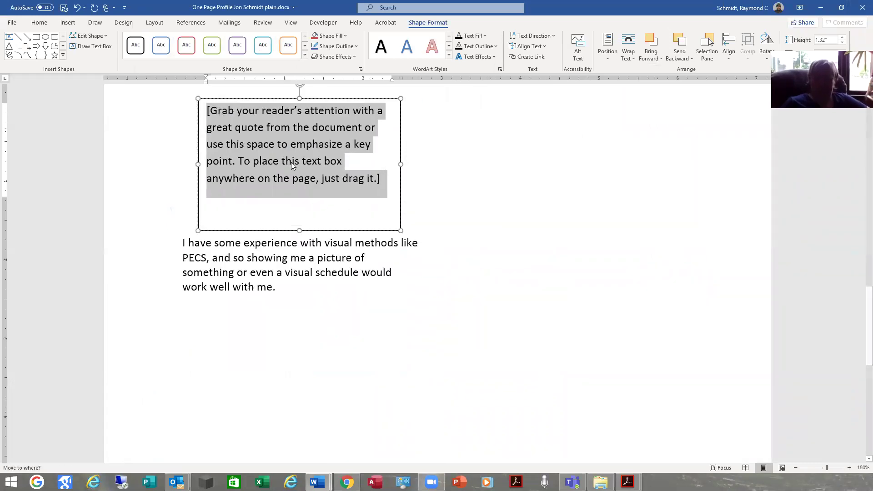
- Replace the text box's placeholder with "This text box is for" followed by the person's first name and an ellipsis
text(This)
key(BackSpace)
key(BackSpace)
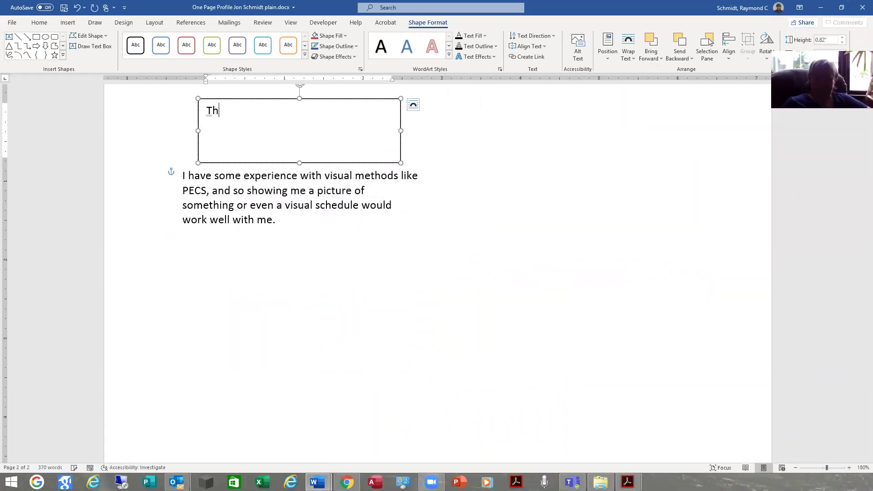
text(is teext)
key(BackSpace)
key(BackSpace)
key(BackSpace)
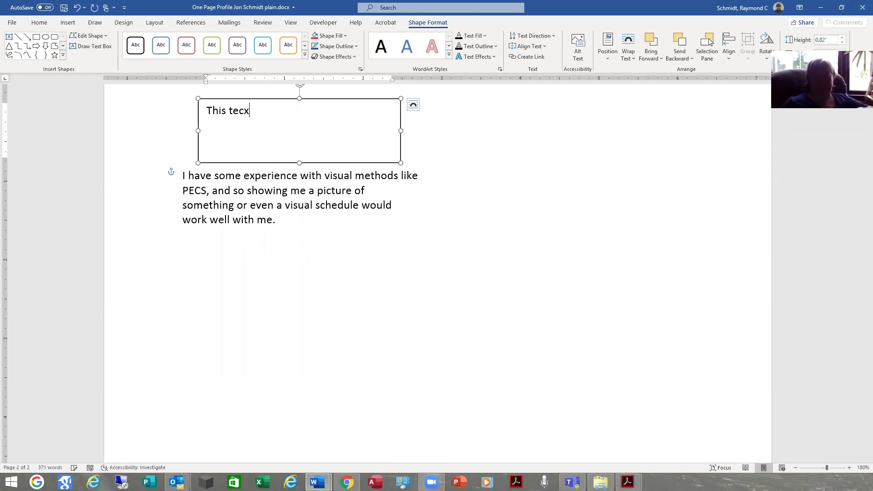
text(xt box )
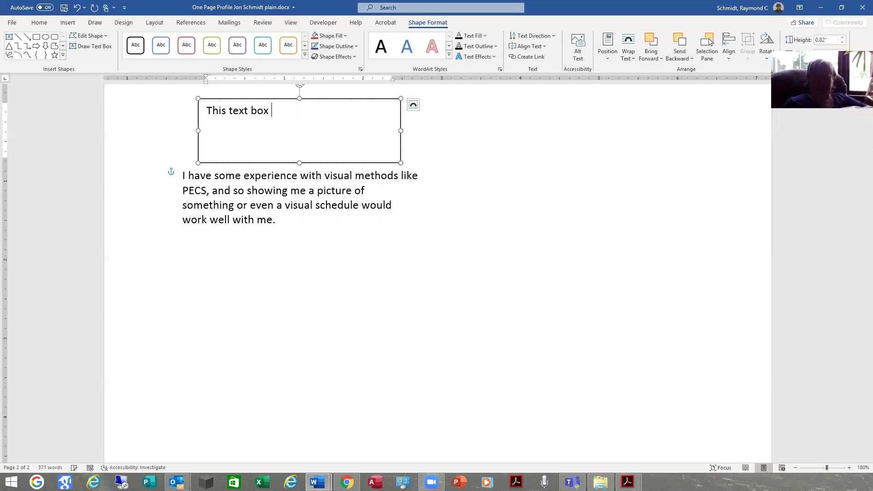
text(is for James)
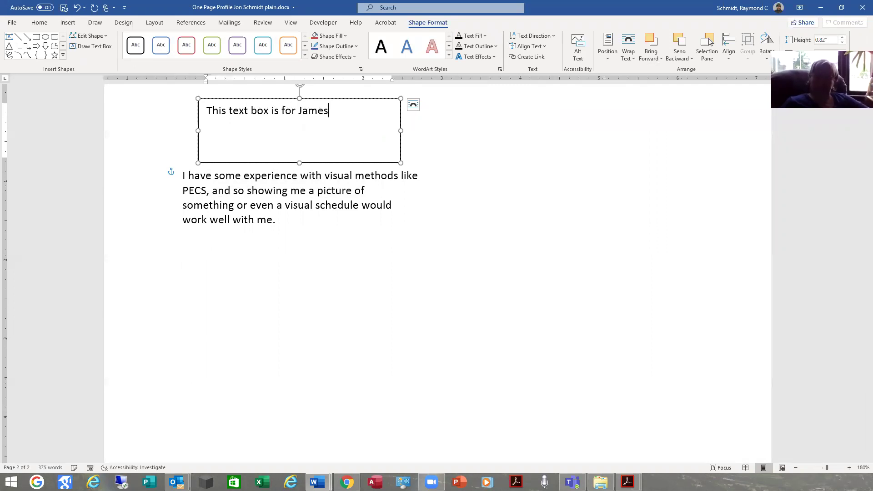
text(...)
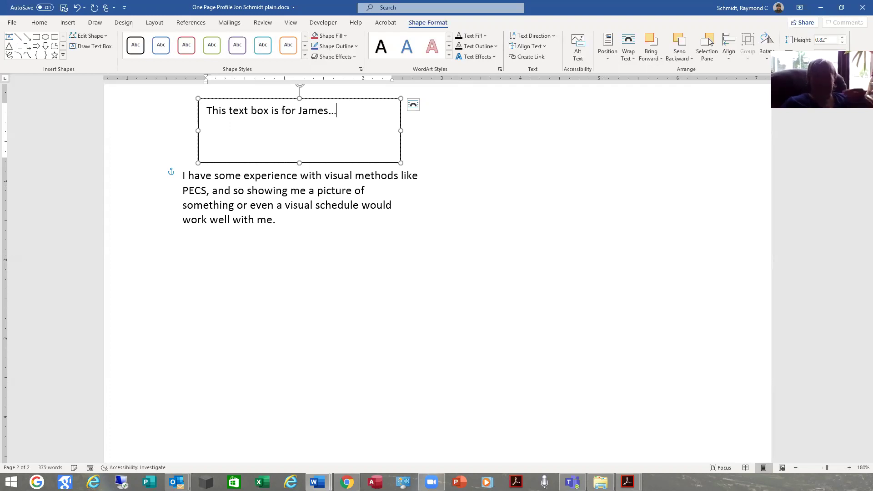
- Format all the text in the text box as orange, bold and italic
key(ctrl+a)
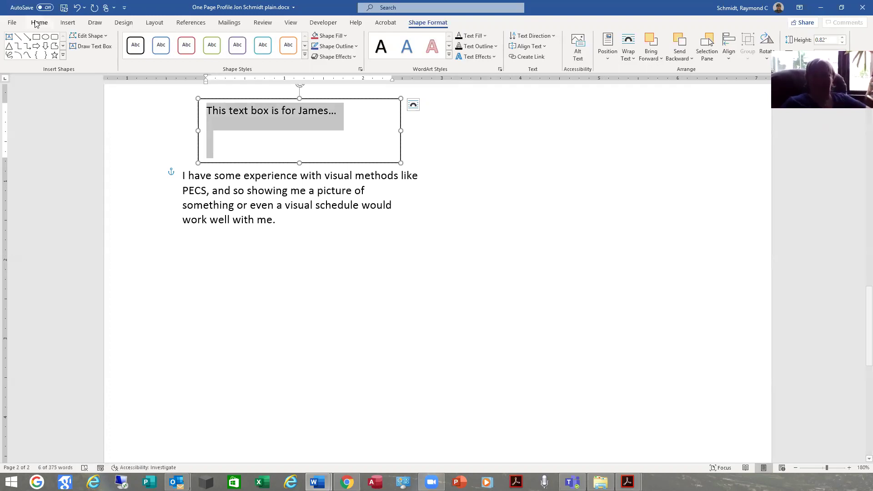
click(39, 23)
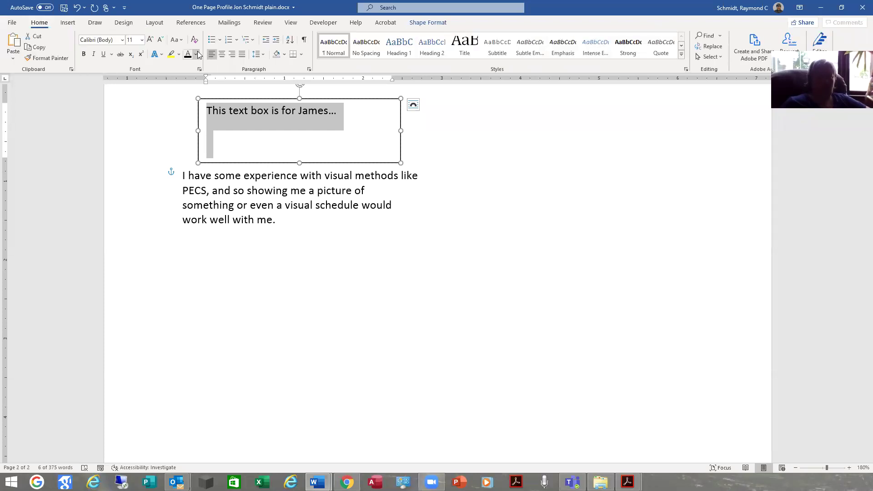
click(197, 54)
click(256, 119)
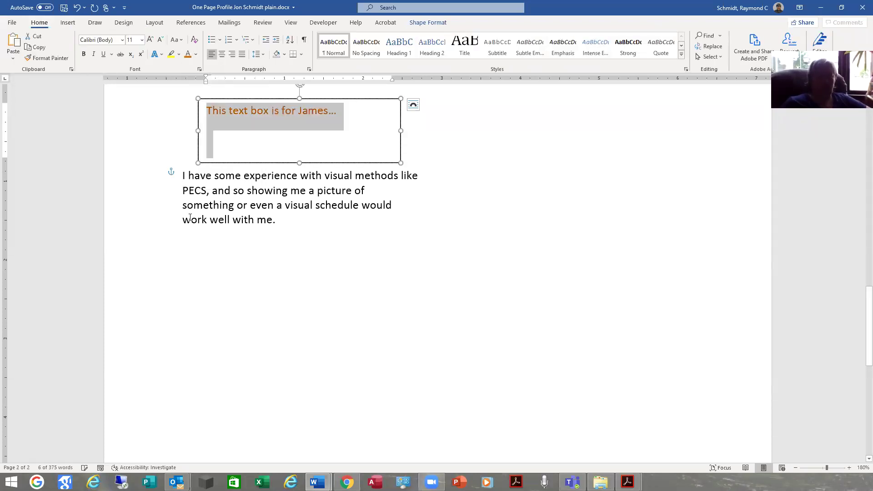
click(84, 54)
click(94, 54)
click(288, 136)
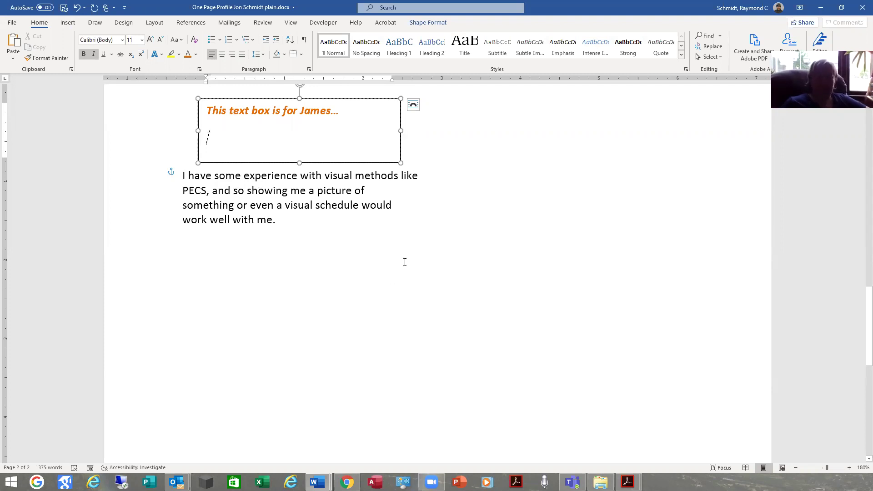
- Insert a Banded Sidebar text box on the second page
click(68, 22)
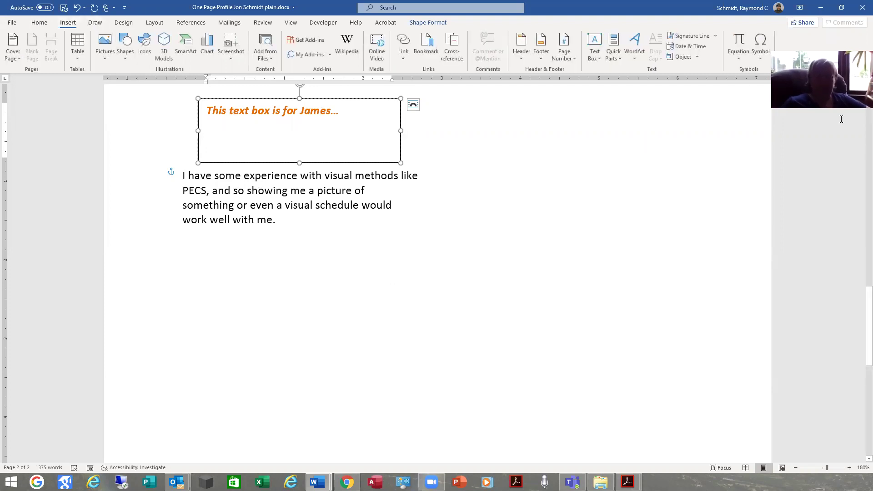
click(598, 56)
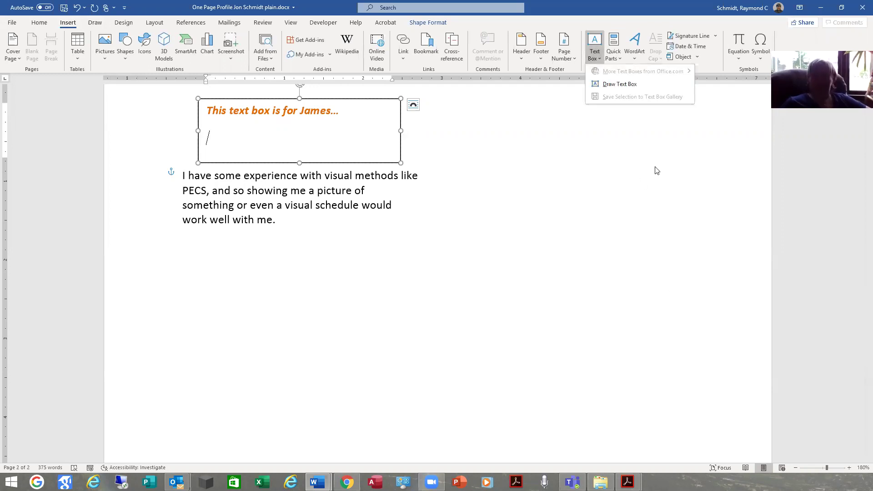
click(531, 158)
click(531, 158)
click(595, 51)
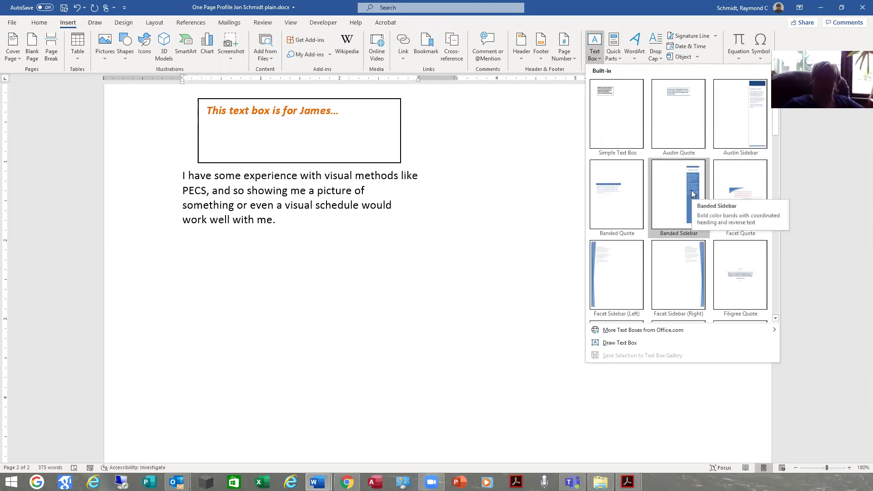
click(691, 190)
click(729, 206)
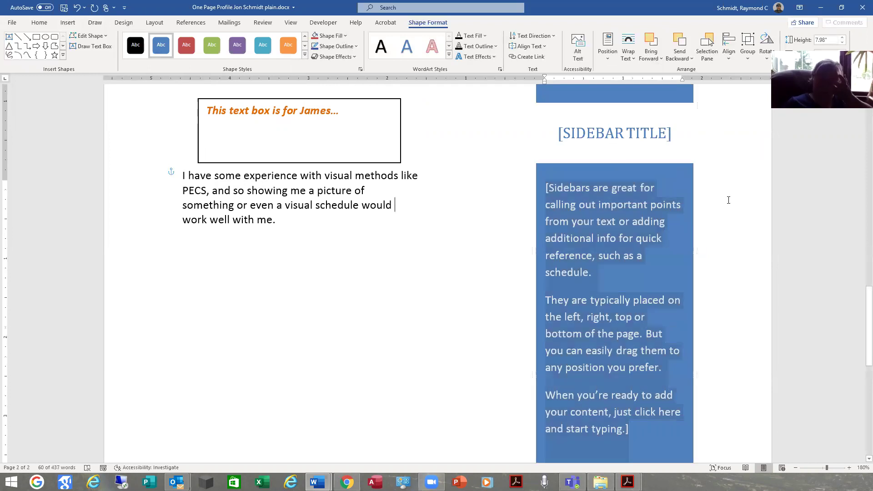
- Look over the full length of the inserted sidebar and undo its insertion
scroll(594, 229, down, 7)
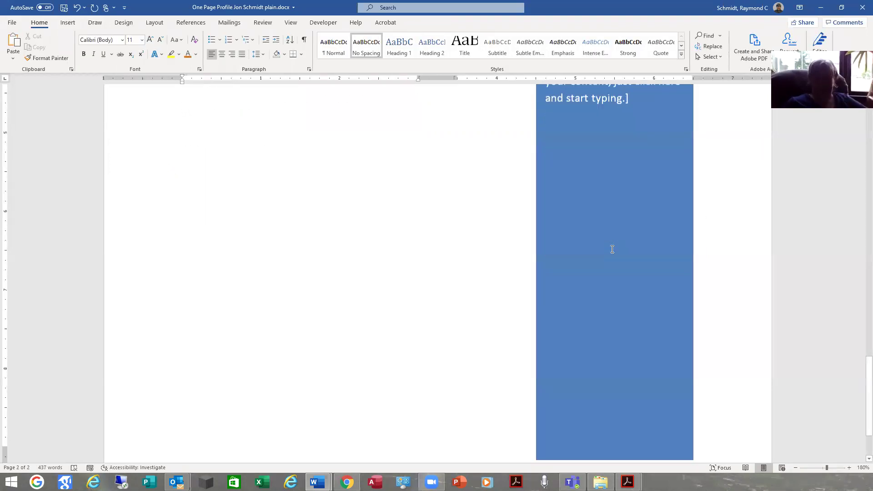
scroll(610, 238, up, 4)
scroll(669, 256, up, 1)
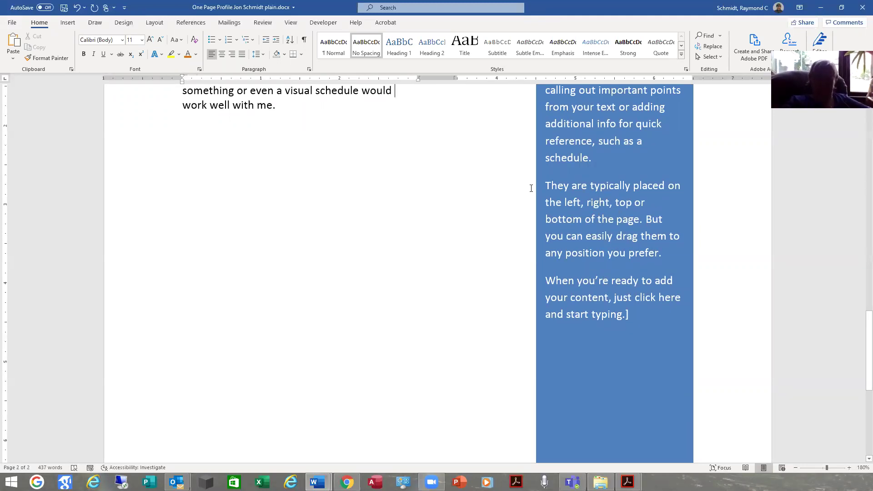
scroll(532, 188, up, 2)
scroll(534, 191, up, 1)
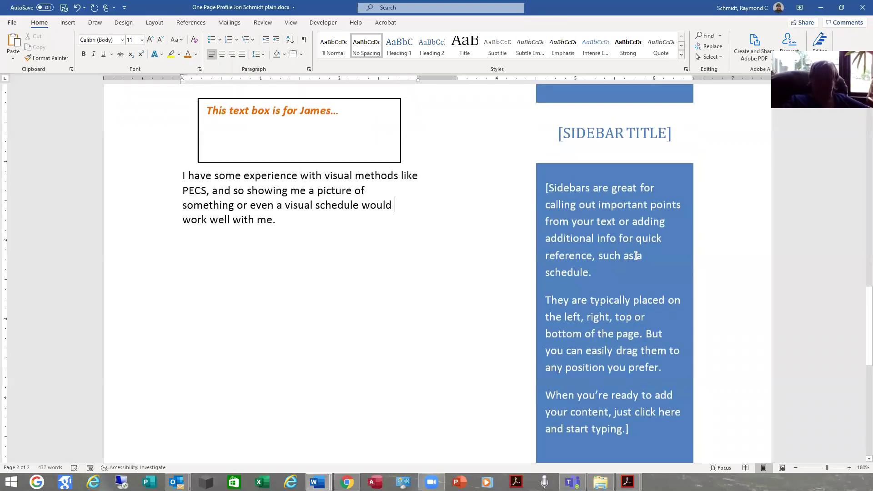
key(ctrl+z)
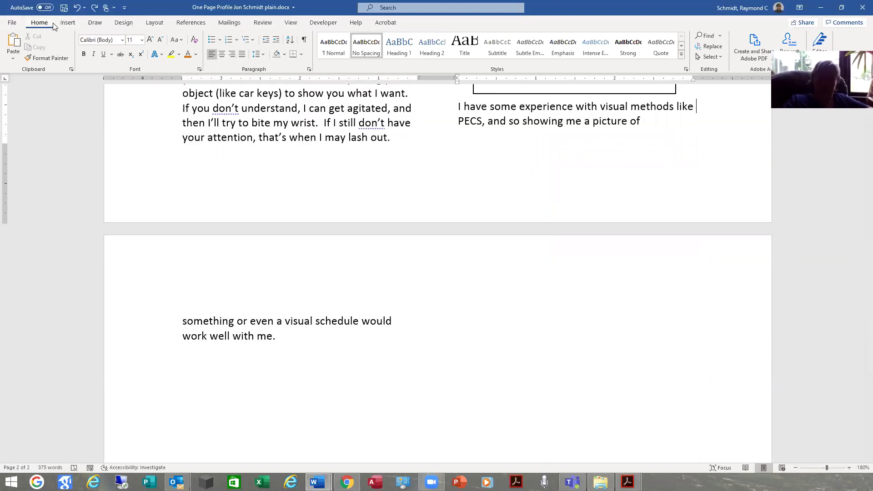
click(68, 22)
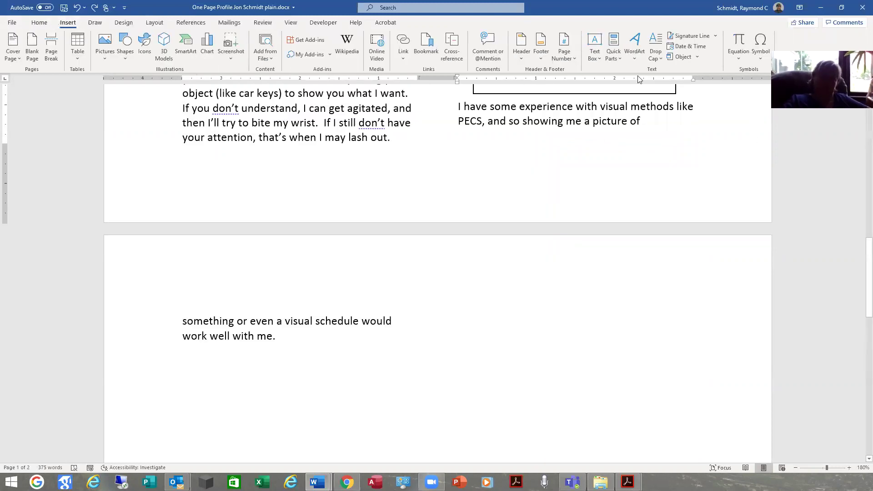
click(597, 53)
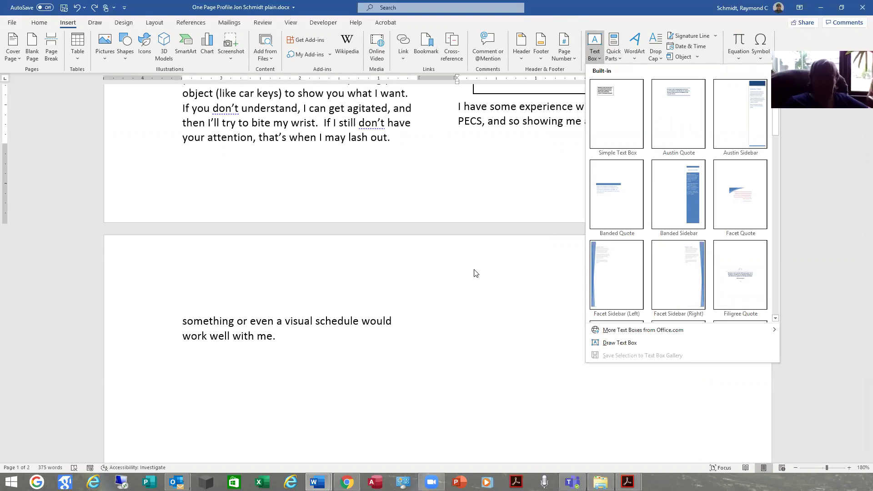
click(524, 165)
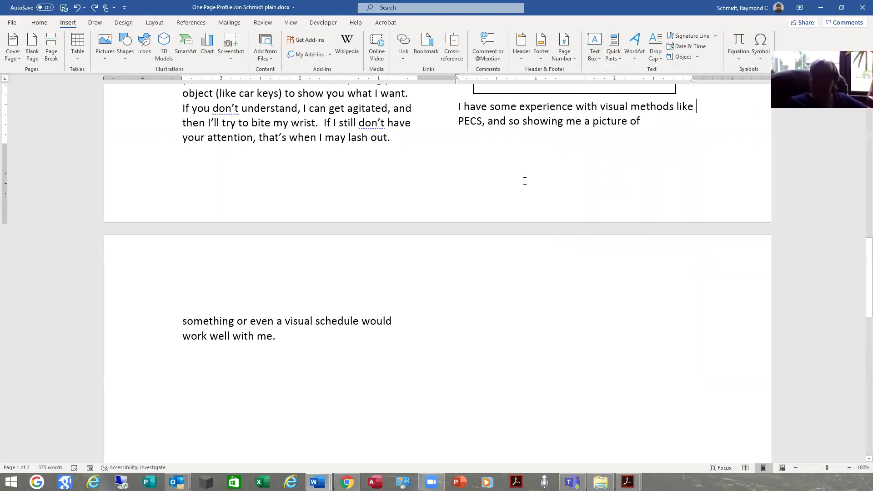
scroll(524, 181, up, 4)
scroll(525, 185, up, 5)
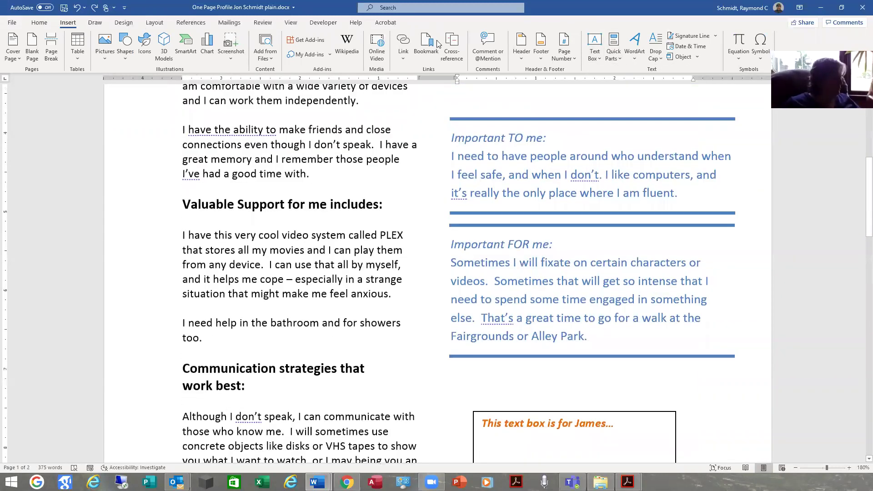
scroll(566, 314, down, 5)
scroll(473, 320, down, 4)
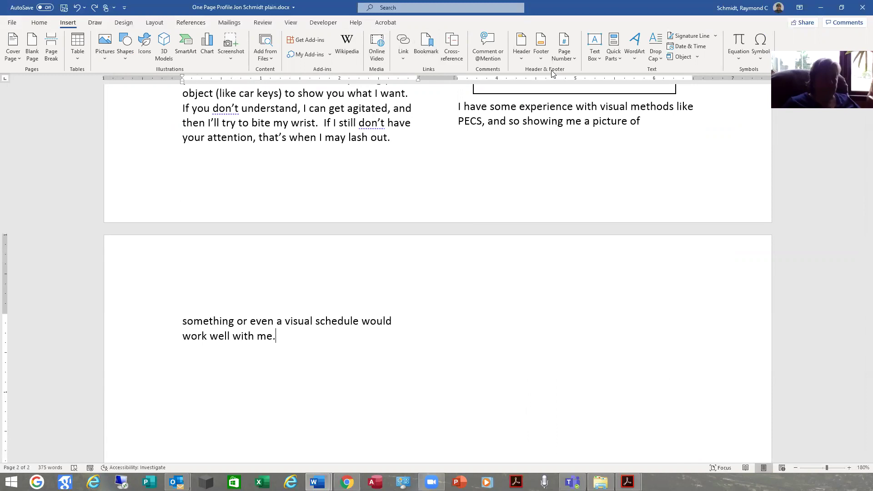
- Insert an Austin Quote text box on the second page and delete it again
click(601, 57)
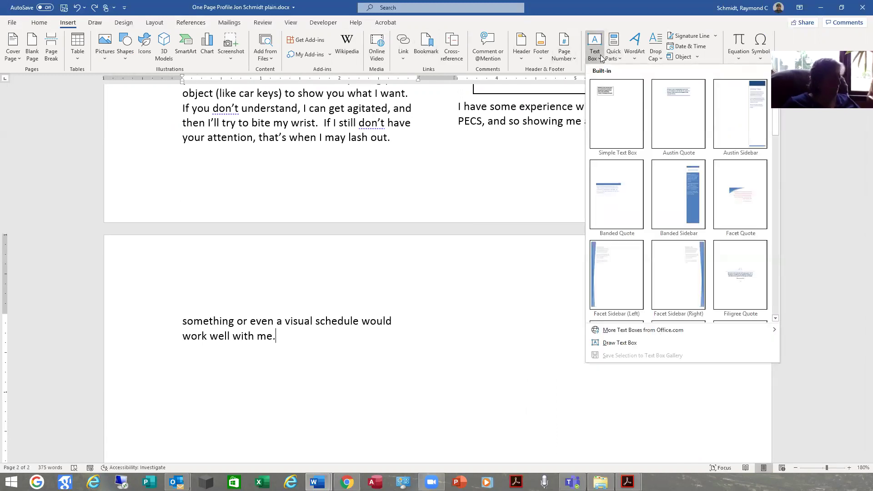
click(680, 93)
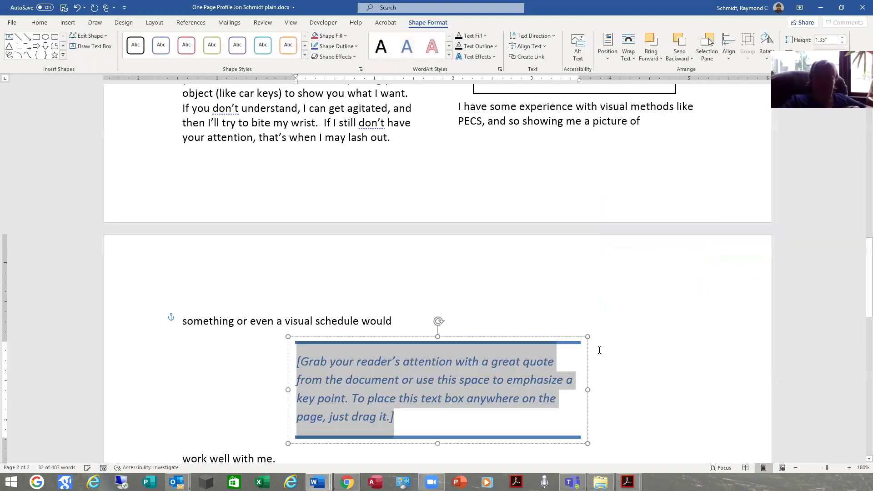
click(505, 305)
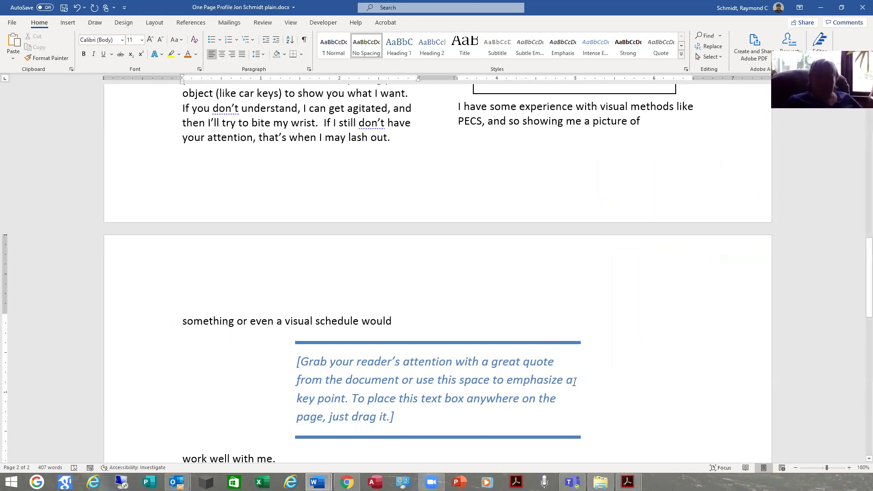
click(464, 342)
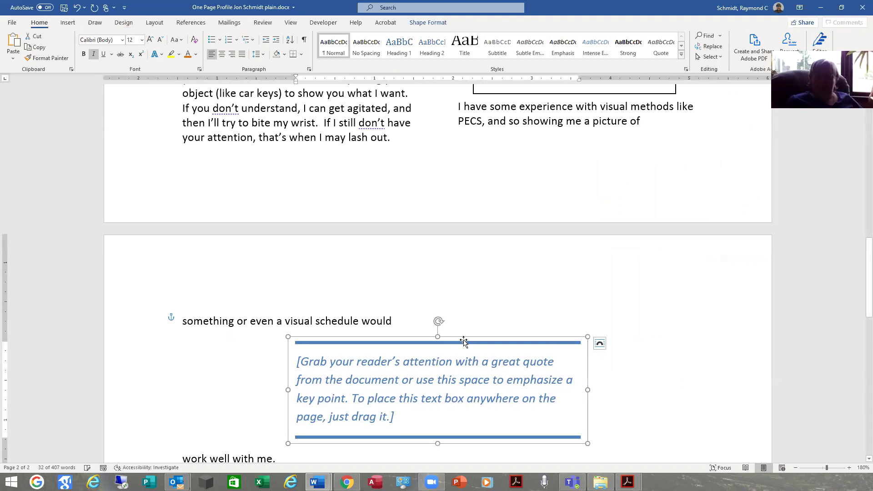
key(Delete)
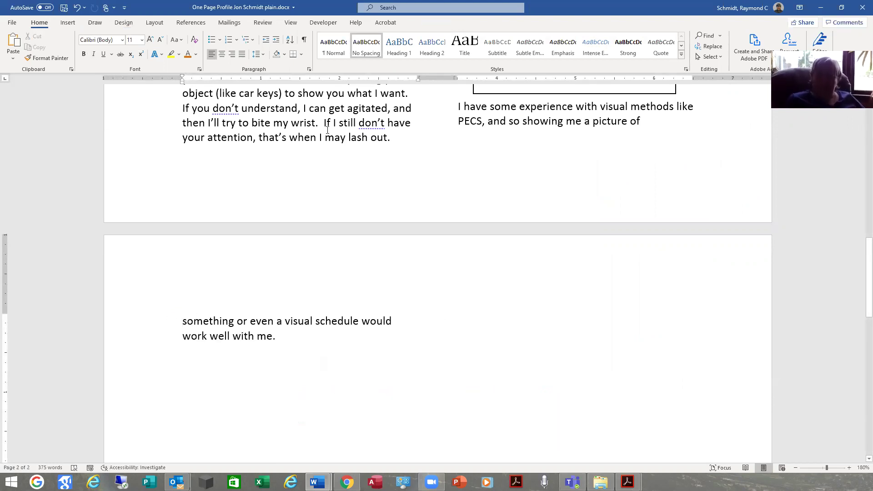
- Insert a Filigree Quote text box on the second page and delete the whole box again
click(68, 22)
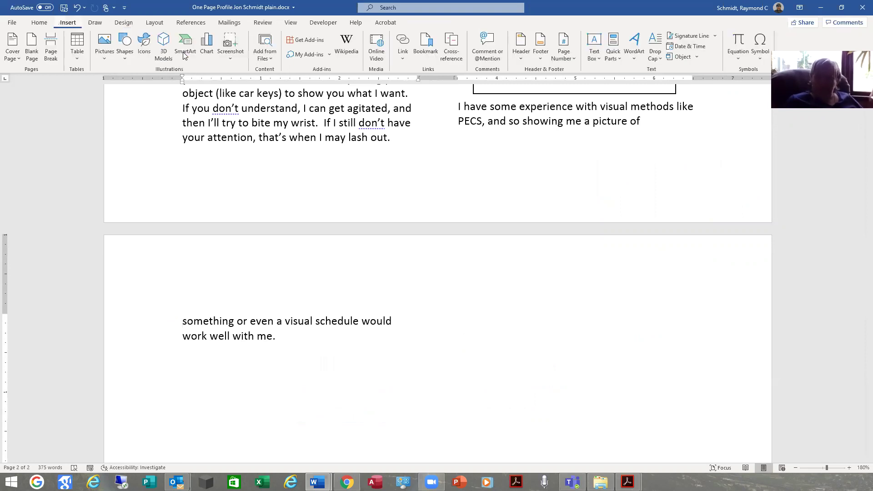
click(600, 58)
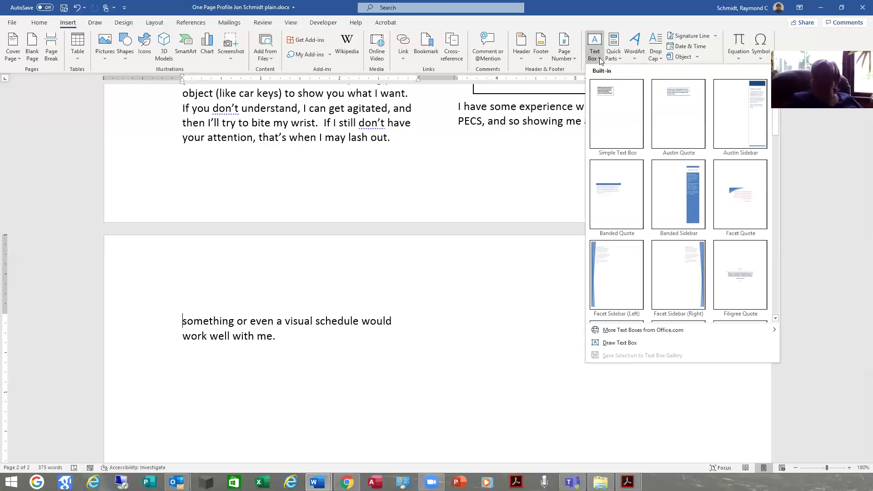
click(729, 273)
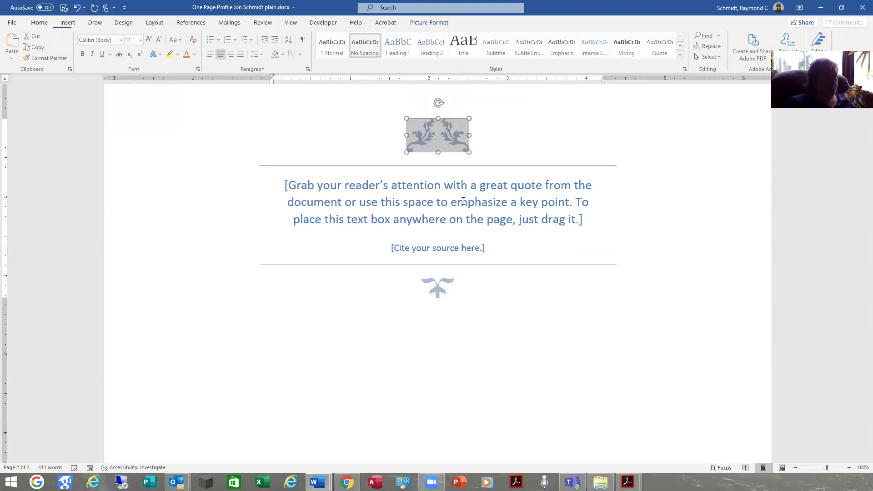
click(535, 165)
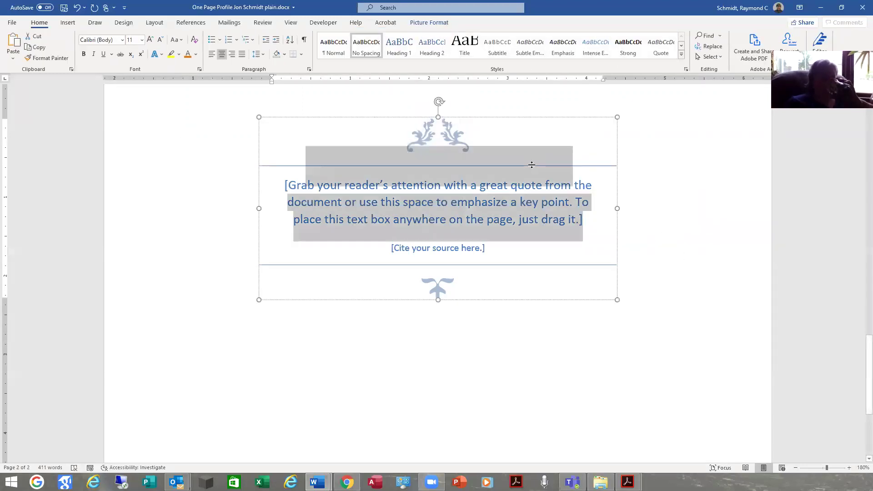
click(568, 117)
key(Delete)
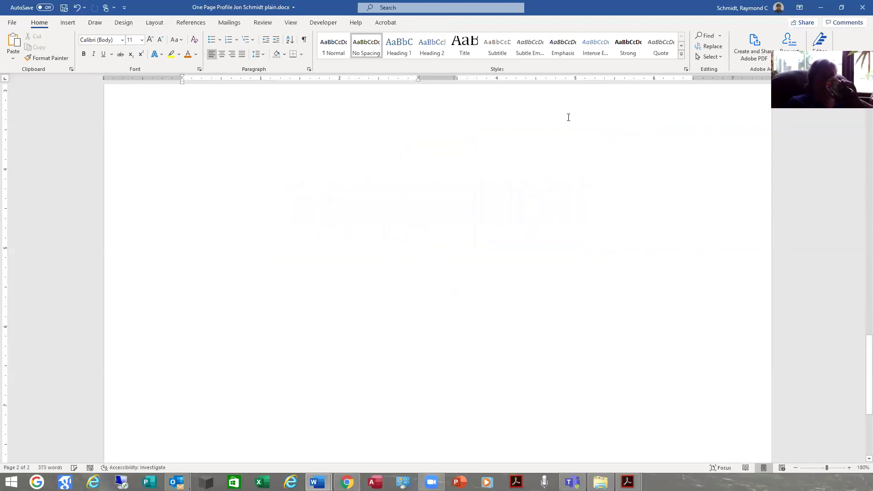
- Set the text on the second page, from "something or even a visual schedule" to "work well with me.", to one column
scroll(379, 201, up, 5)
scroll(381, 207, up, 5)
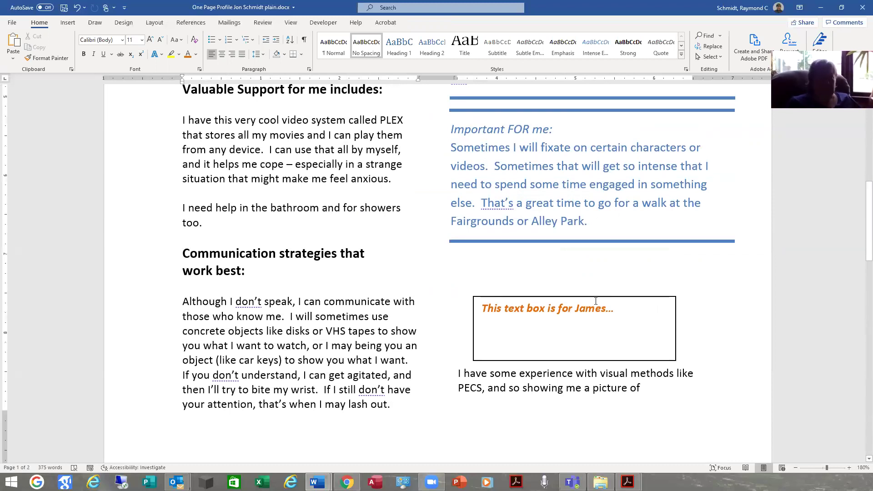
scroll(220, 412, down, 4)
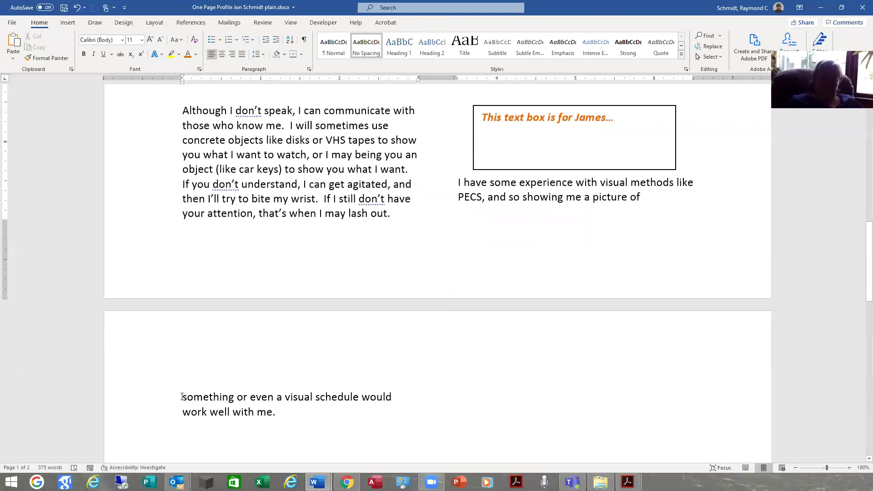
shift+click(344, 434)
scroll(455, 346, down, 2)
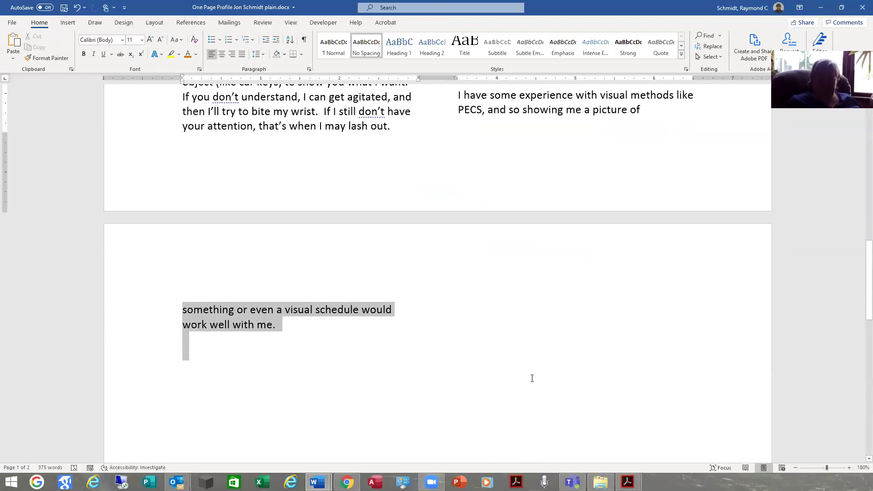
click(158, 23)
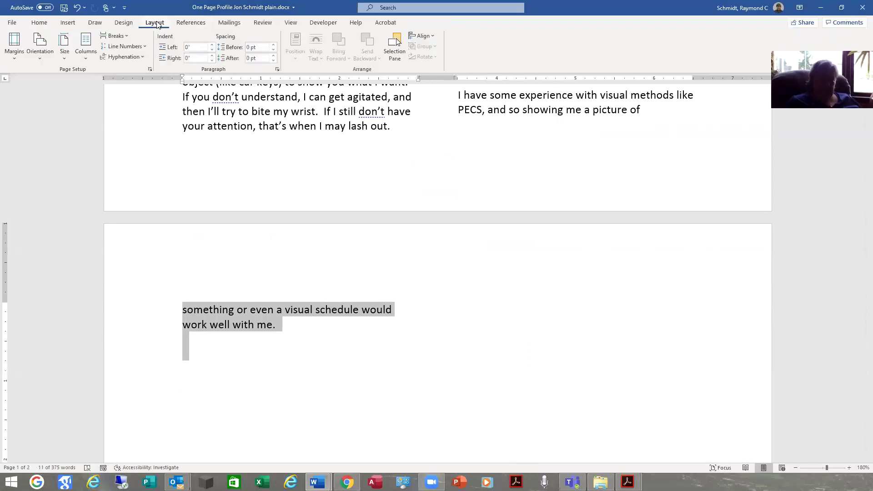
click(86, 54)
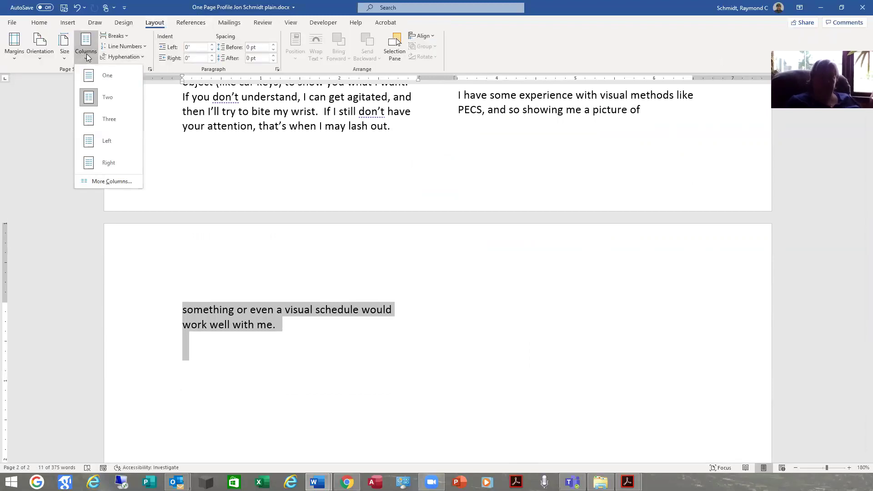
click(111, 76)
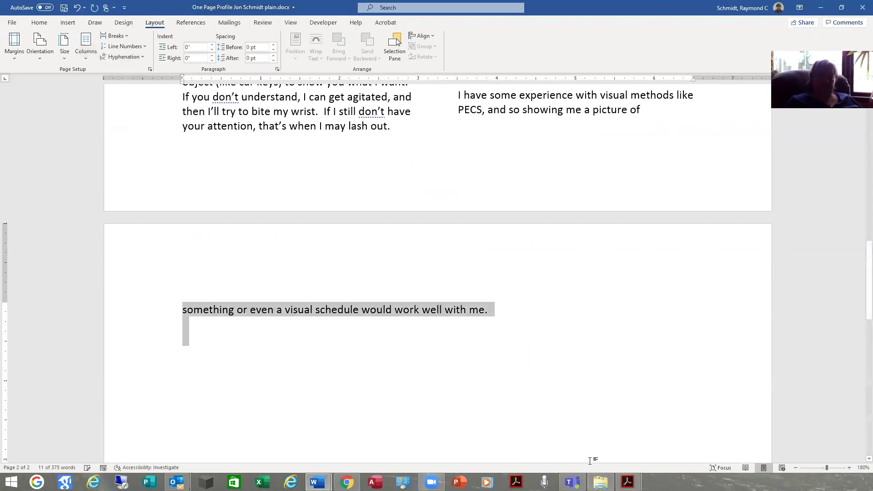
click(557, 310)
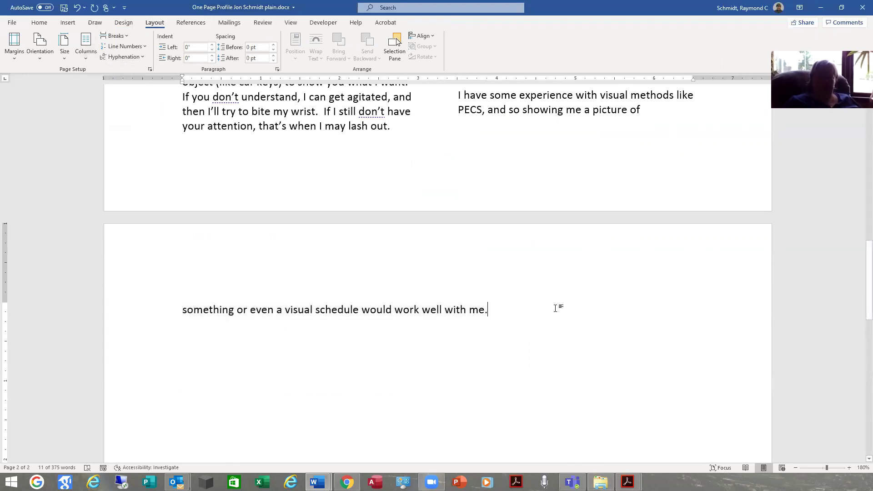
- Add random filler text after "work well with me." to test the single-column width, and undo it
scroll(582, 319, up, 3)
scroll(582, 319, down, 3)
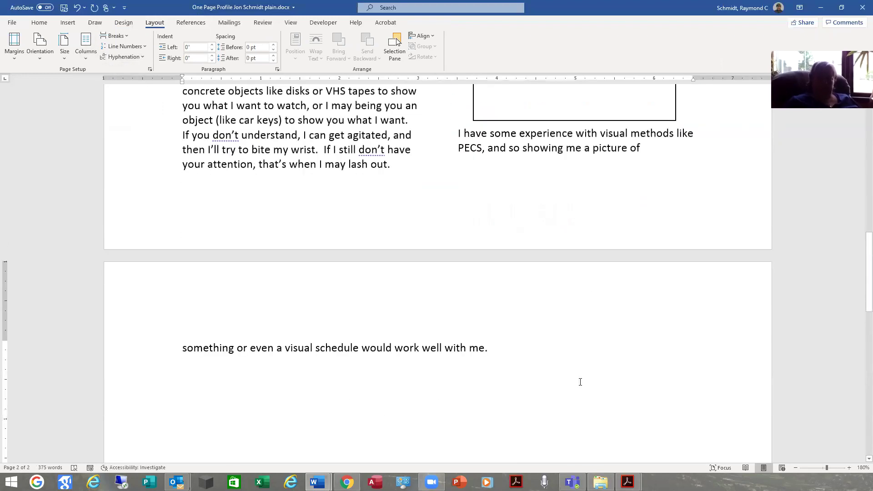
text(ahsjkdhlakjh)
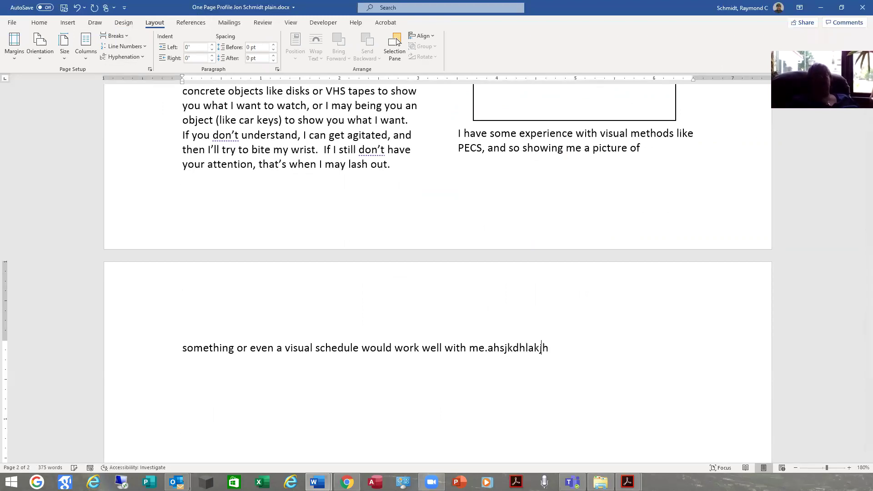
text(dkjahsdlkjhaskdhaksljhdkjahsdhjaskldhjaskjhd)
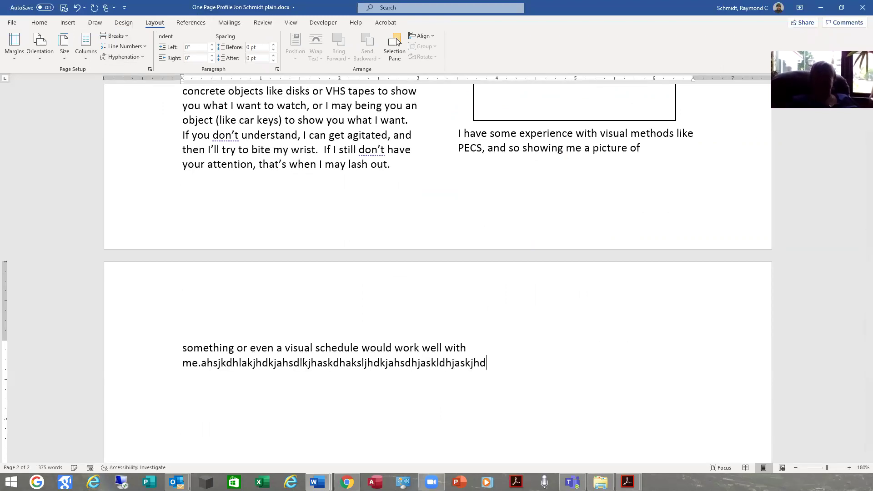
text(klasjhdklajhdkljahskjhaskldjhaksljhdkajshdkajh)
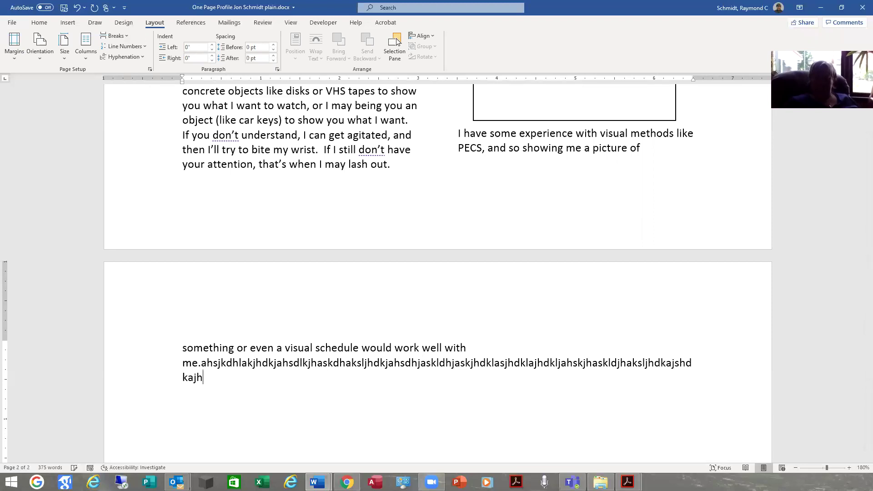
text(dkjhaskdjhalksjhdkasjhdkasjhdk)
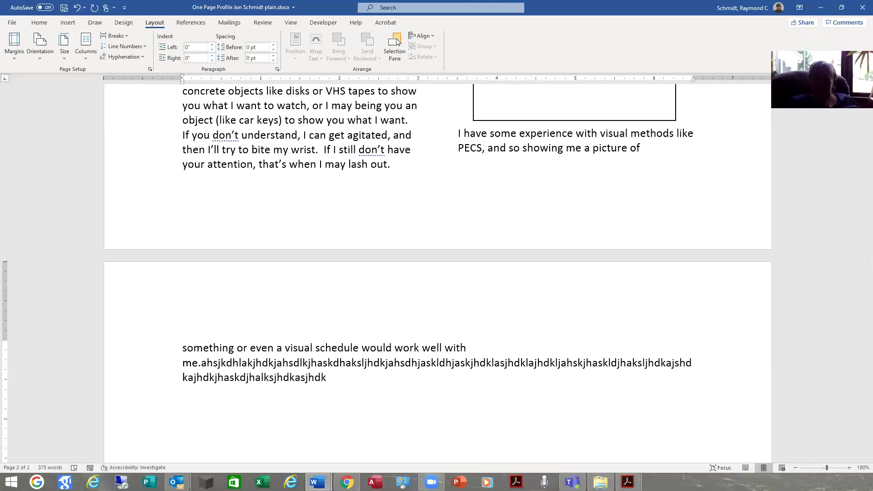
key(ctrl+z)
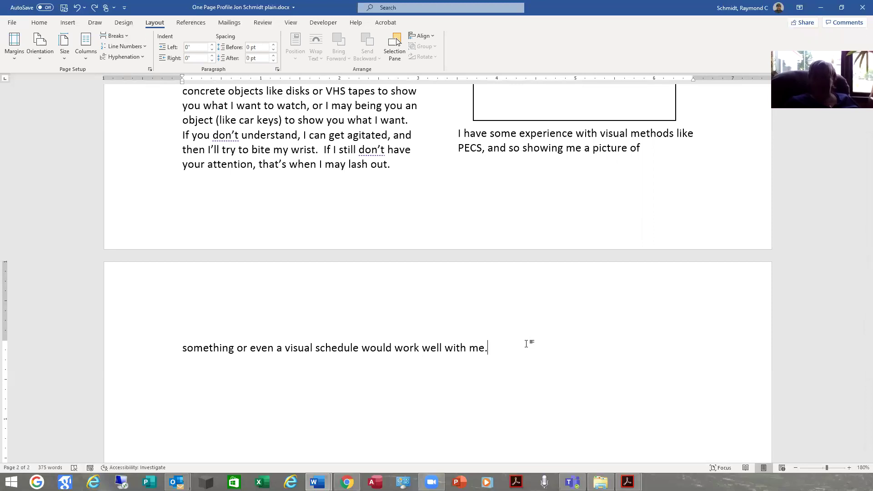
- Delete the bordered text box with the orange text on the first page
scroll(580, 327, up, 3)
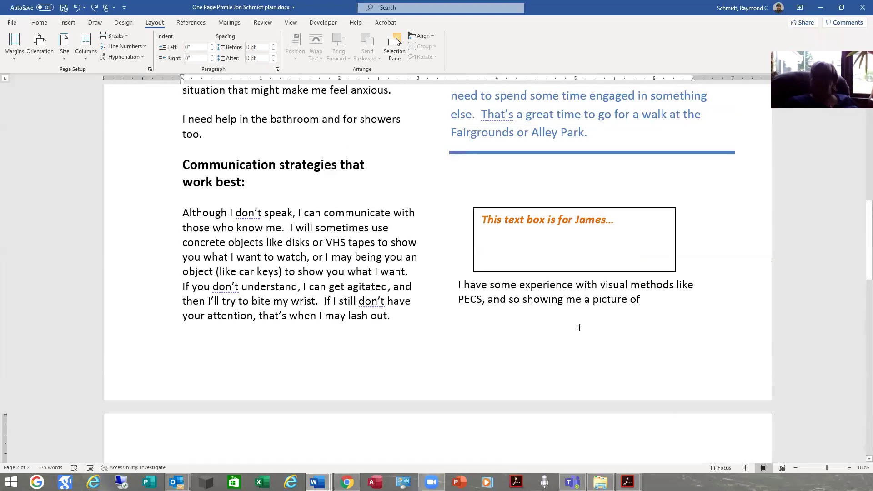
click(530, 272)
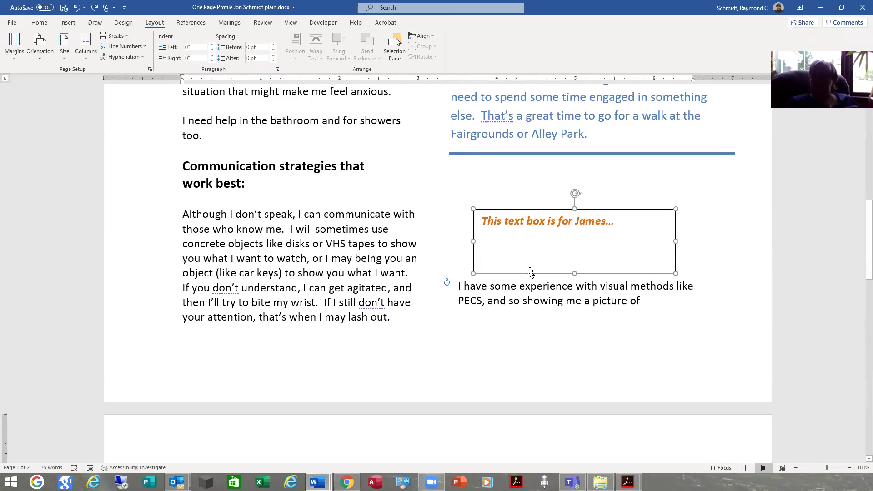
key(Delete)
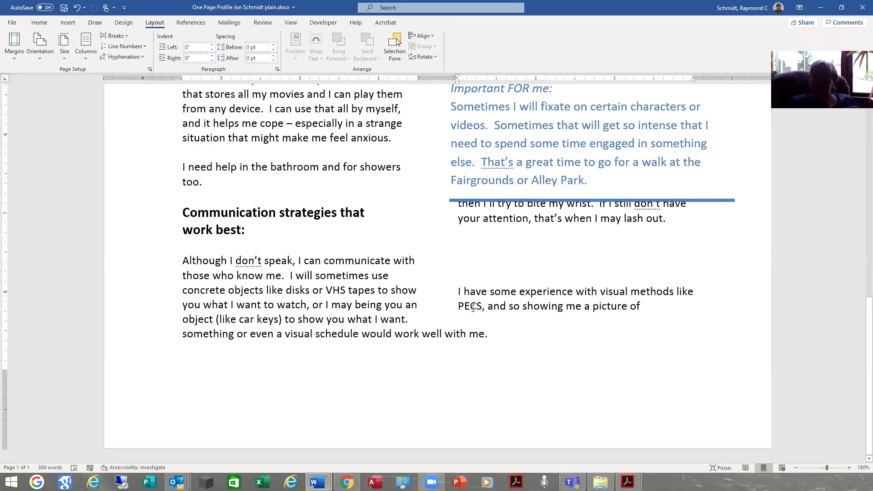
- Set the closing paragraph, from "I have some experience with visual methods" to "work well with me.", to two columns
drag(456, 292, 523, 337)
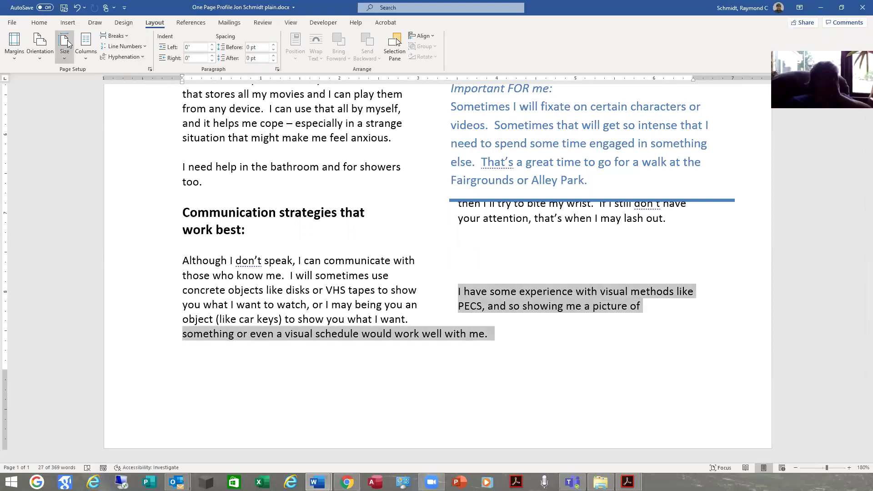
click(89, 54)
click(113, 96)
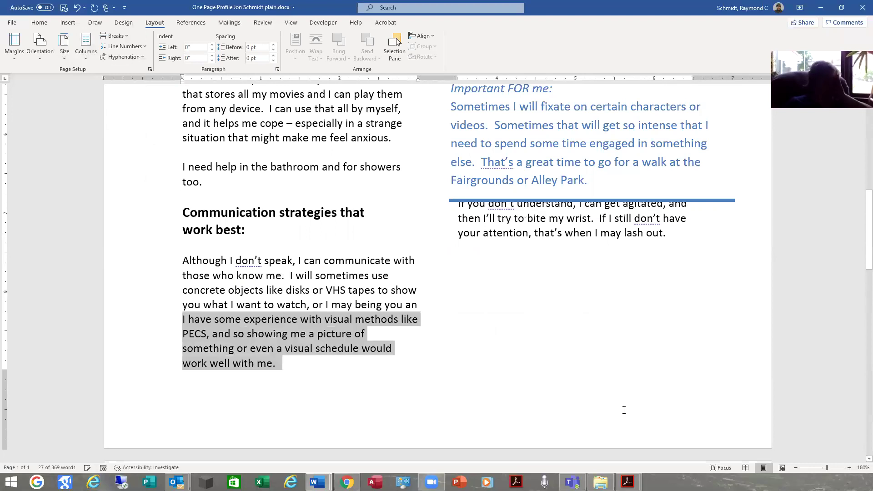
- Insert blank lines before "If you don't understand, I can get agitated" to move that paragraph clear of the "Important FOR me" quote box
click(458, 206)
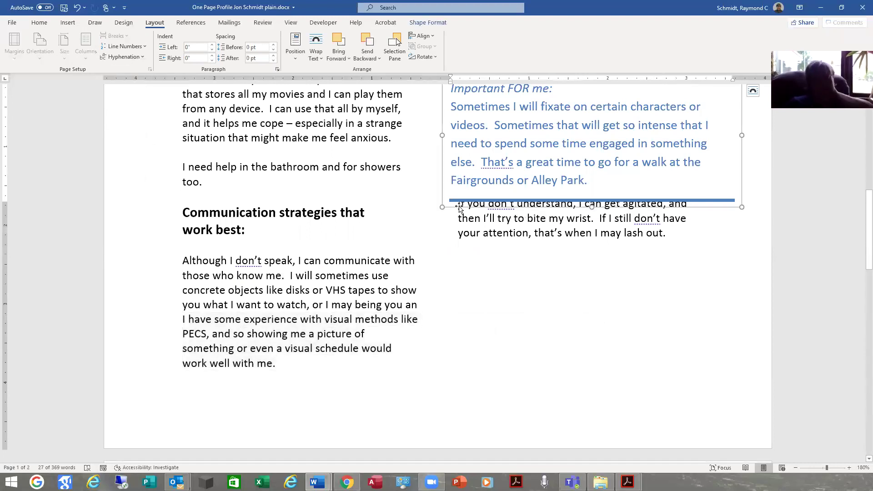
click(472, 234)
key(Up)
key(Up)
key(Return)
key(Return)
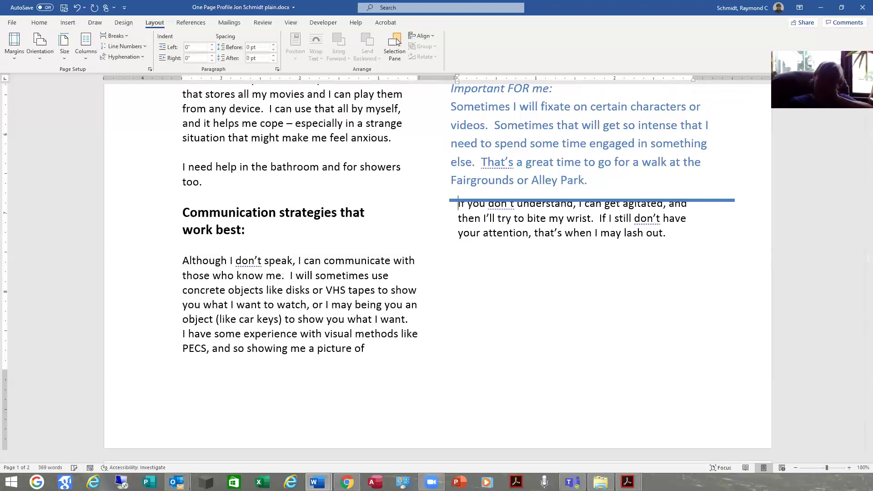
key(Return)
key(Return)
key(Return)
key(Return)
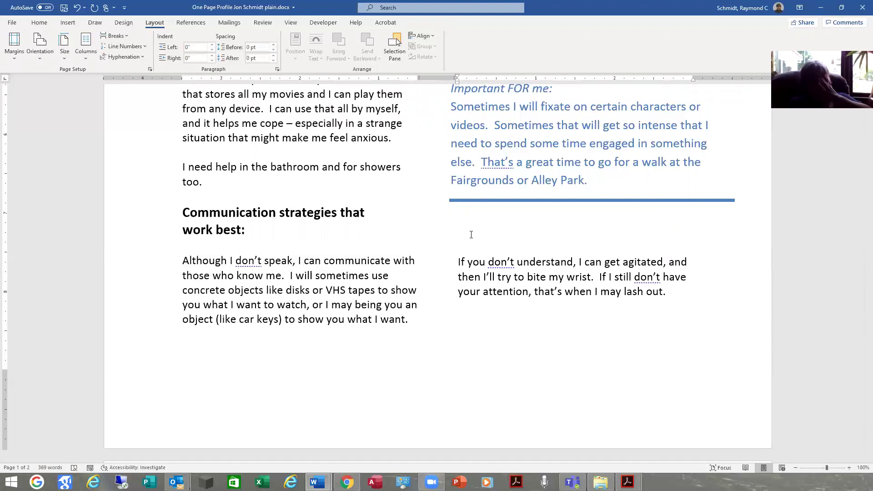
- Review the placement of the photo and the two quote boxes beside the text on the first page
scroll(437, 226, up, 4)
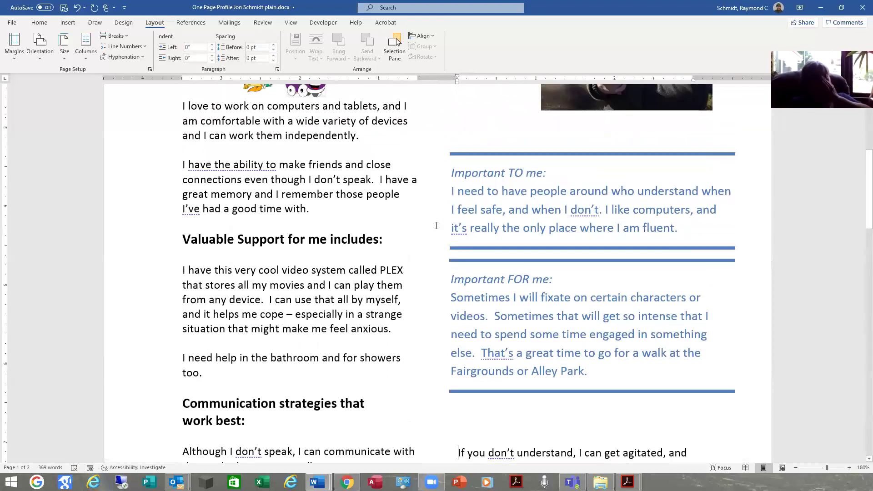
scroll(436, 226, up, 4)
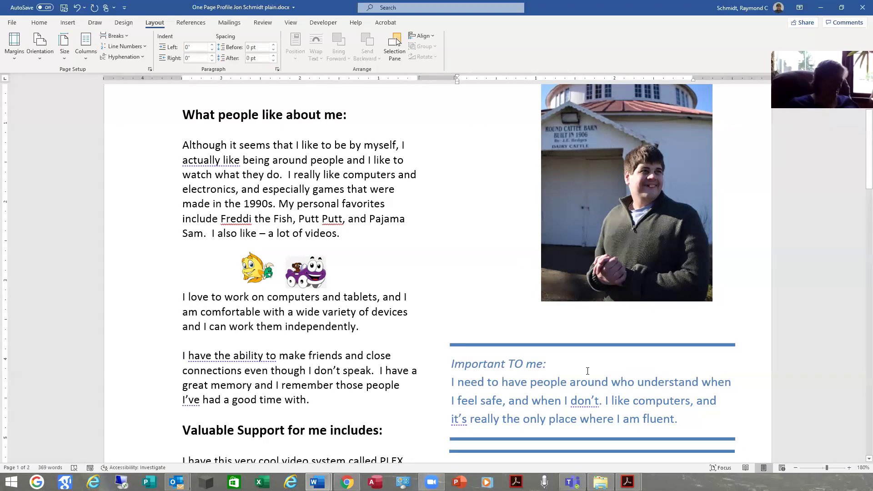
scroll(545, 288, down, 3)
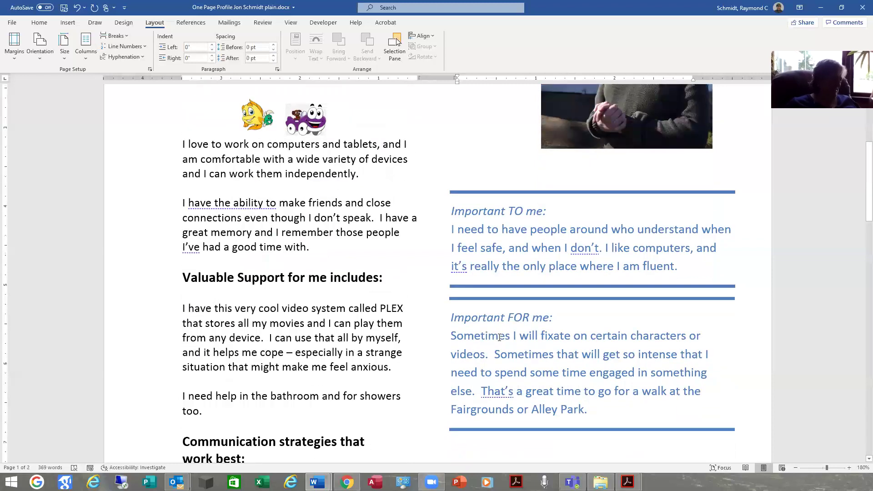
click(589, 294)
key(Right)
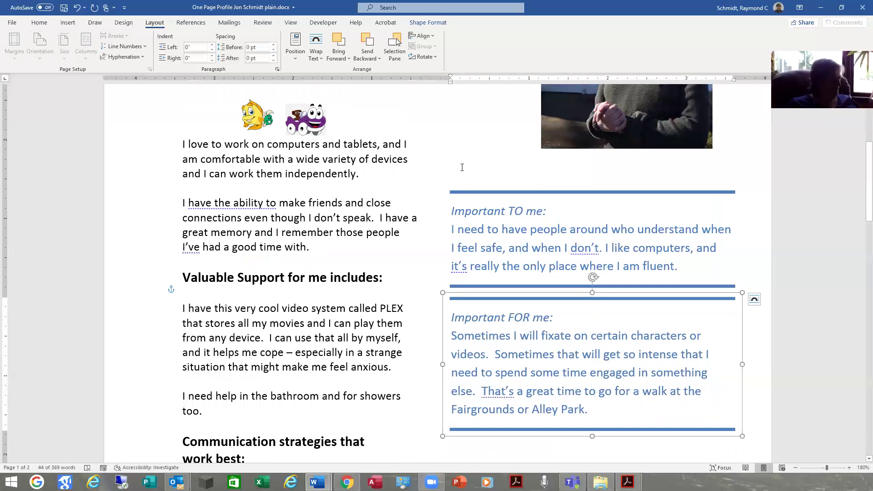
click(436, 177)
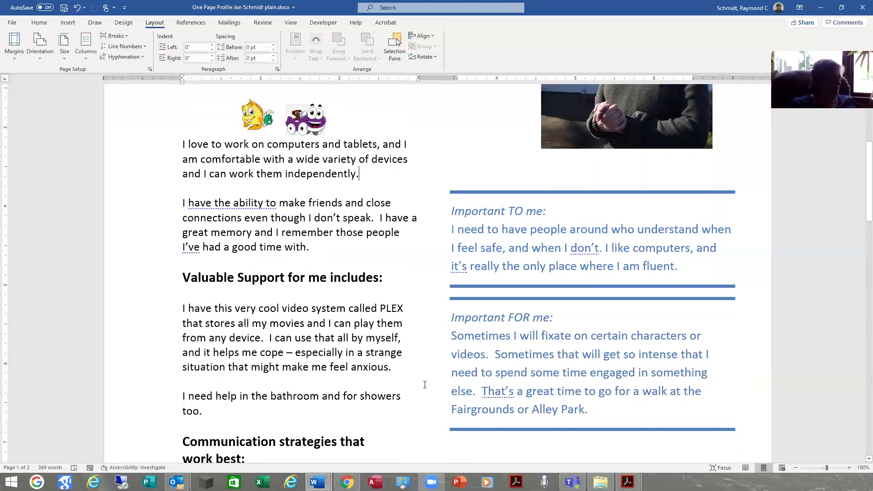
scroll(425, 384, up, 1)
scroll(425, 385, up, 10)
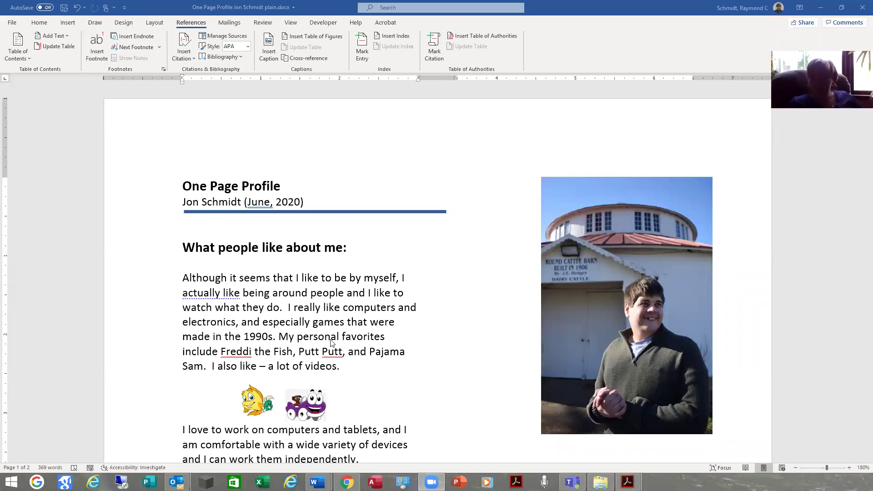
- Replace the capital A of "Although" with a lowercase a in the paragraph under "What people like about me:"
click(184, 278)
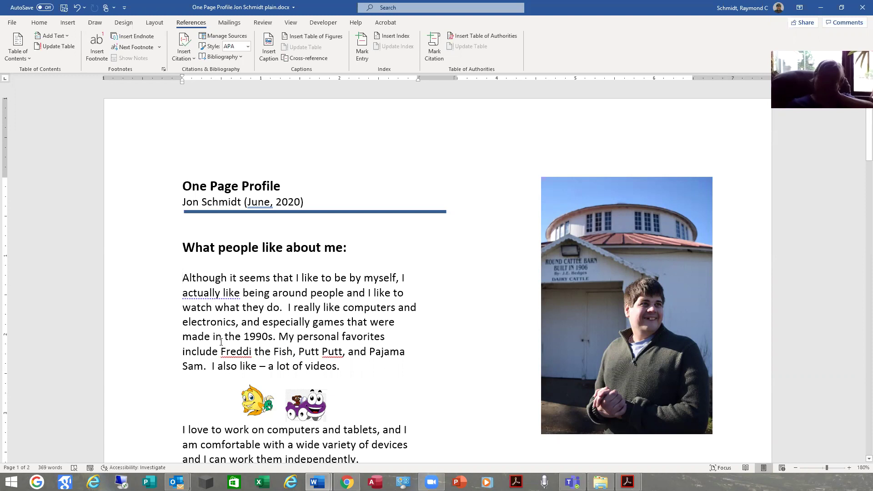
key(Delete)
text(a)
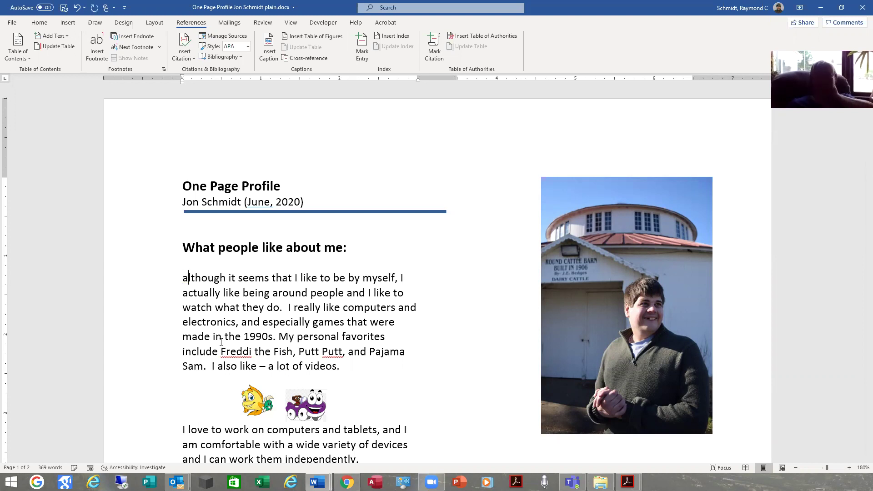
key(Down)
key(Down)
key(Down)
key(Down)
key(Down)
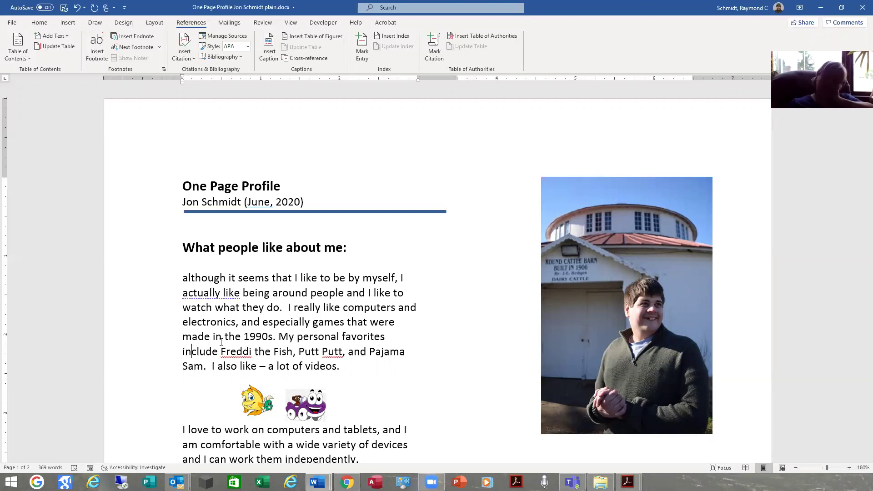
key(Down)
key(Down)
key(Down)
key(Down)
key(Down)
key(Down)
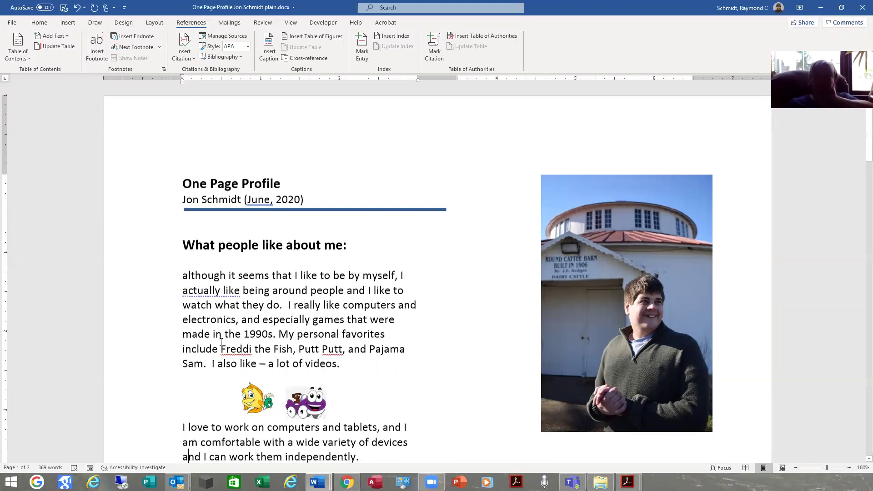
key(Up)
key(Return)
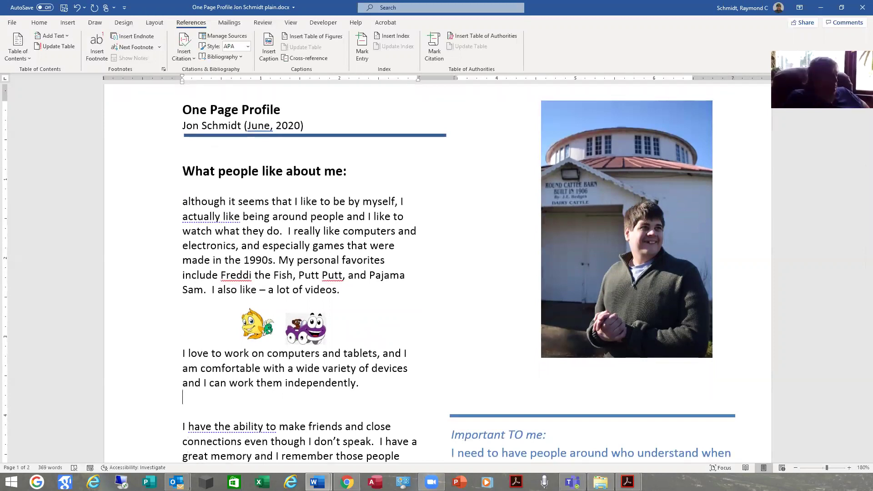
key(Return)
text(www.)
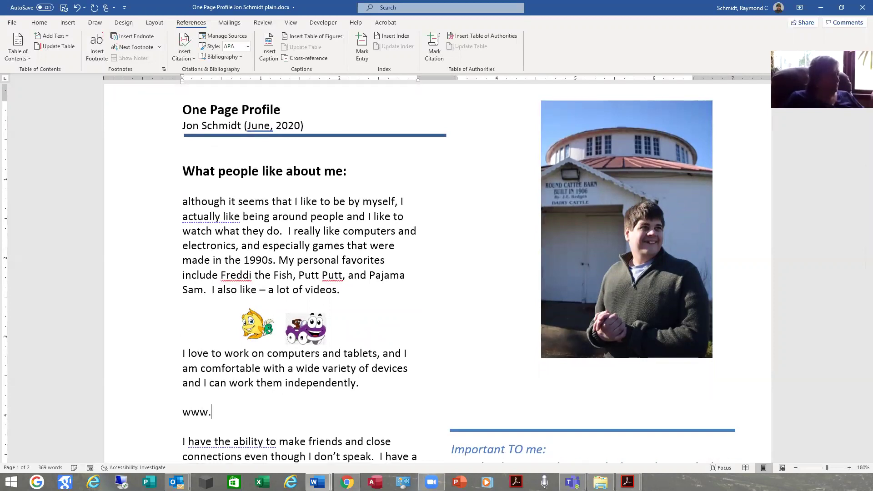
text(fairfielddd.com)
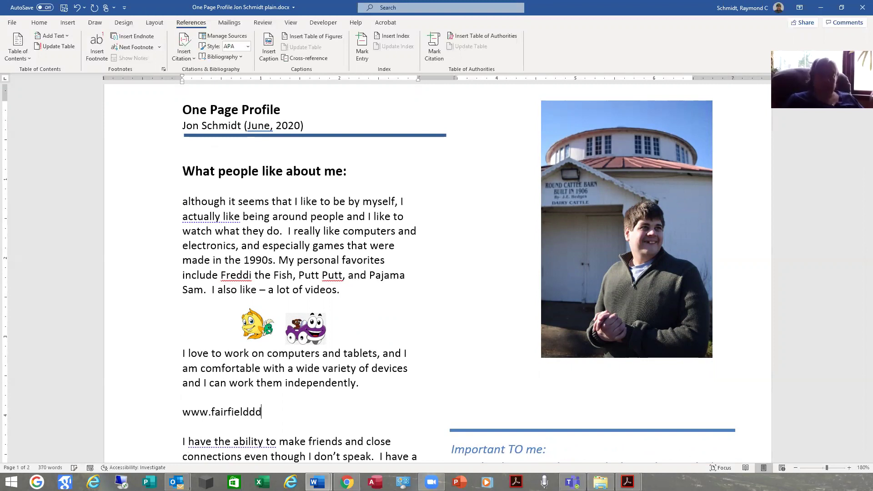
key(Return)
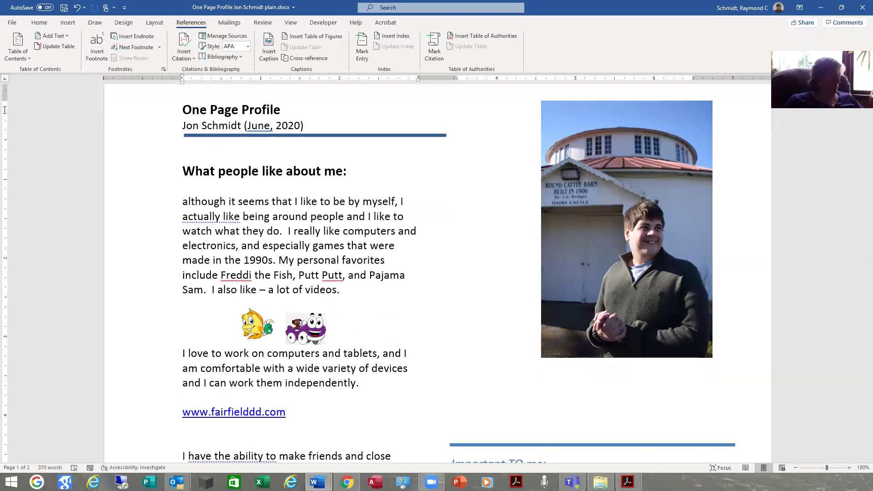
right_click(228, 412)
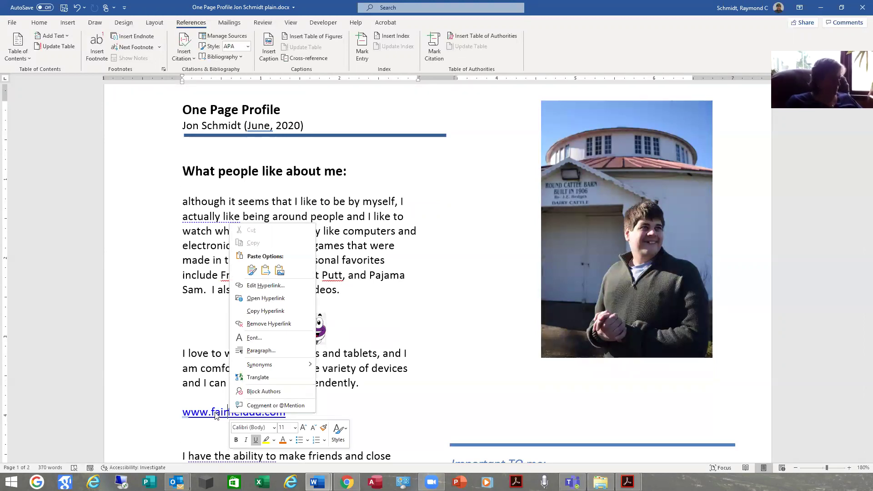
click(279, 324)
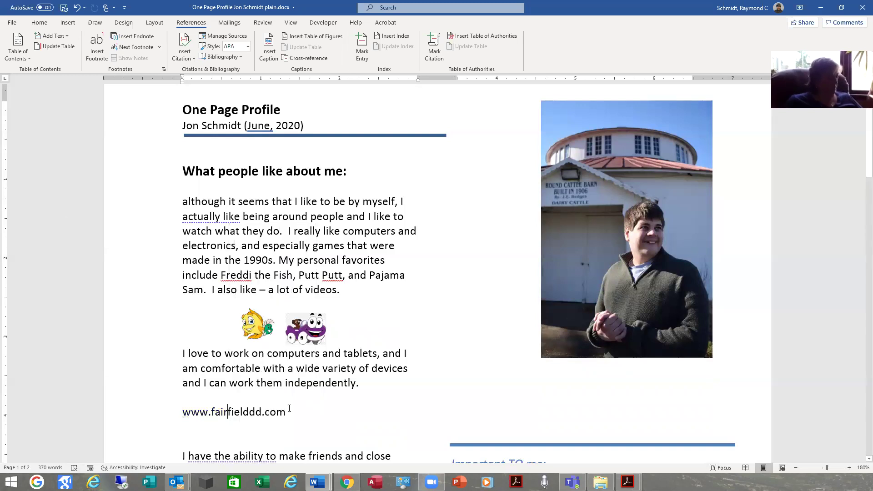
drag(286, 412, 181, 413)
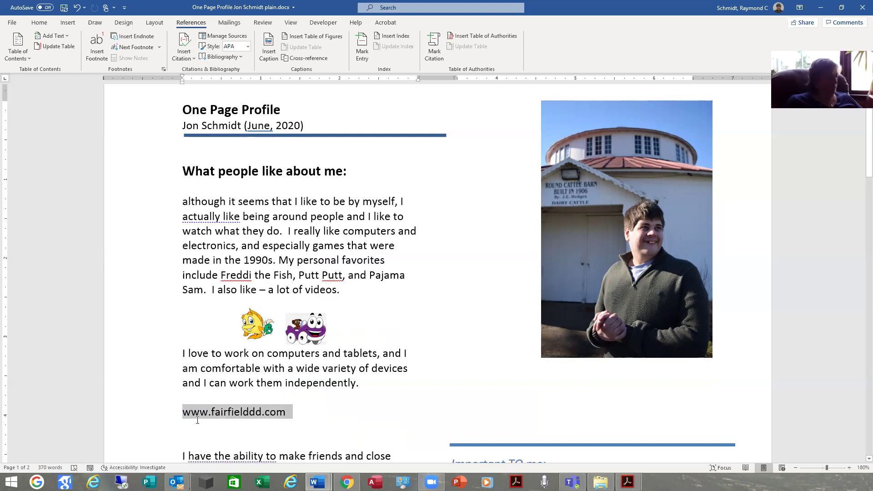
right_click(246, 416)
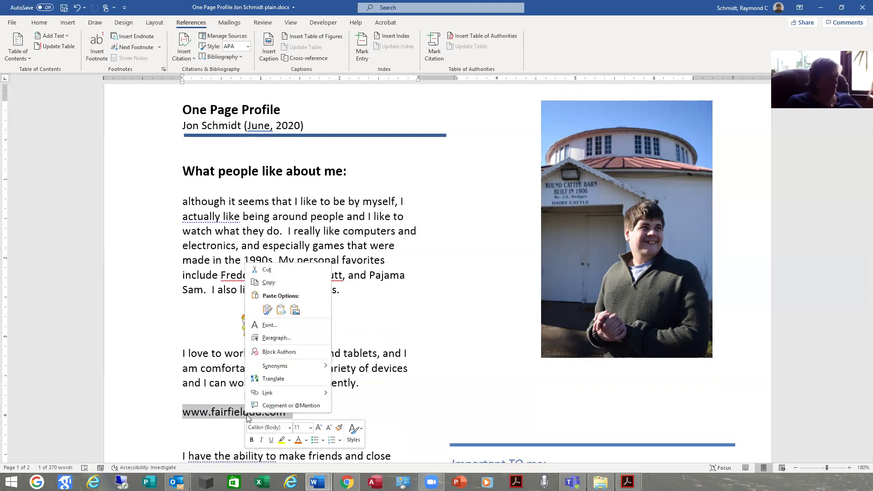
click(294, 392)
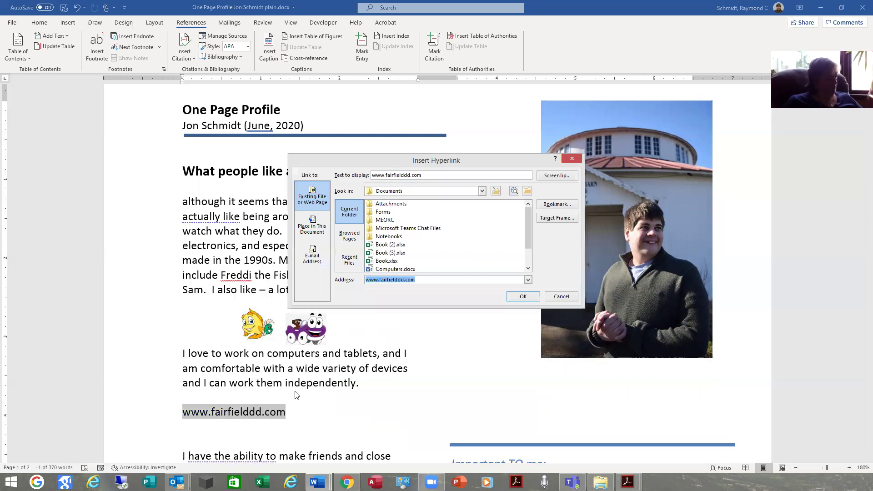
click(519, 296)
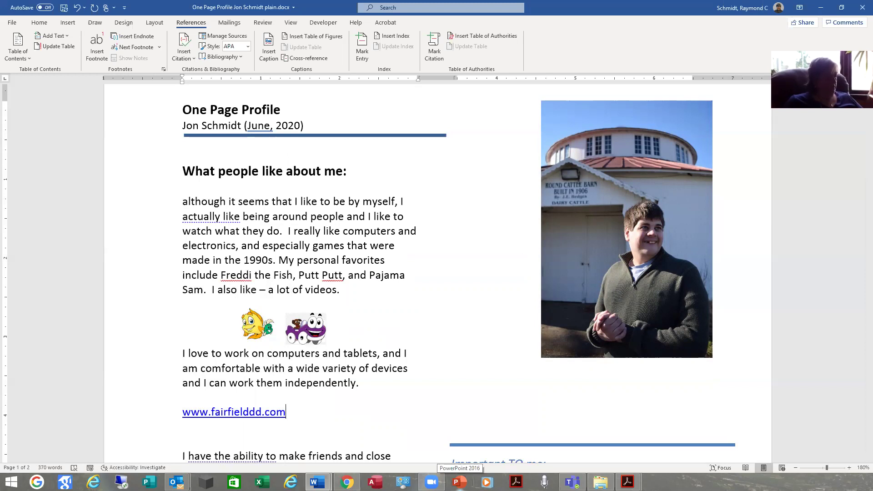
key(shift+Home)
key(BackSpace)
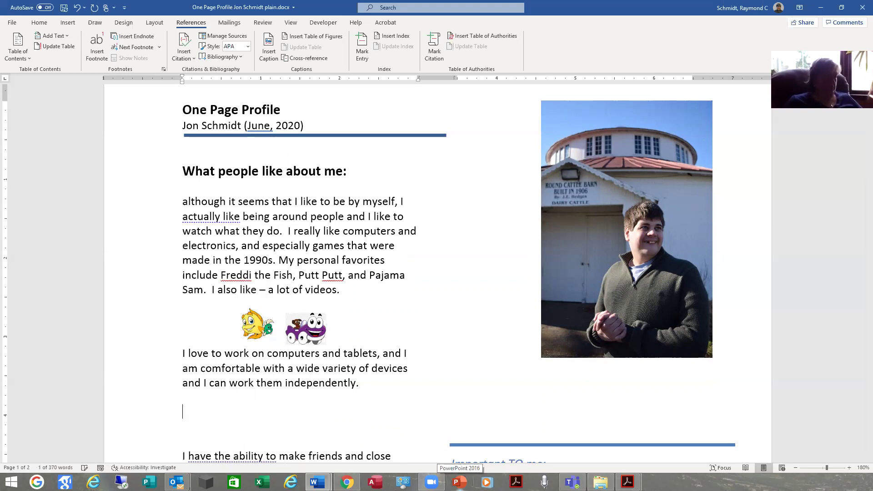
key(BackSpace)
key(BackSpace)
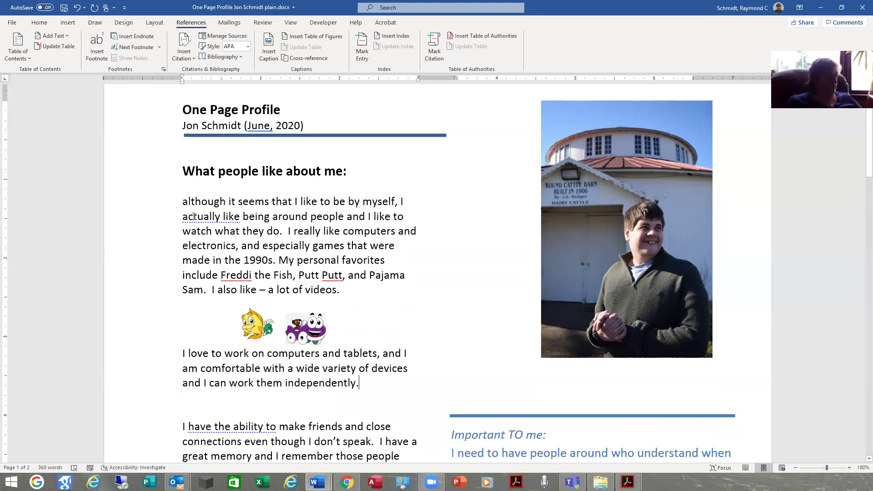
- Restore the capital A at the start of "Although it seems that I like to be by myself"
click(184, 201)
text(A)
key(Delete)
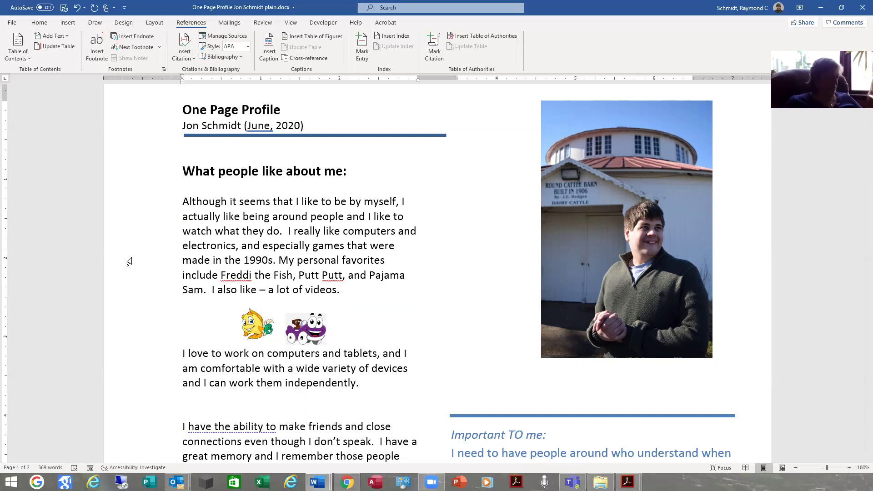
click(190, 201)
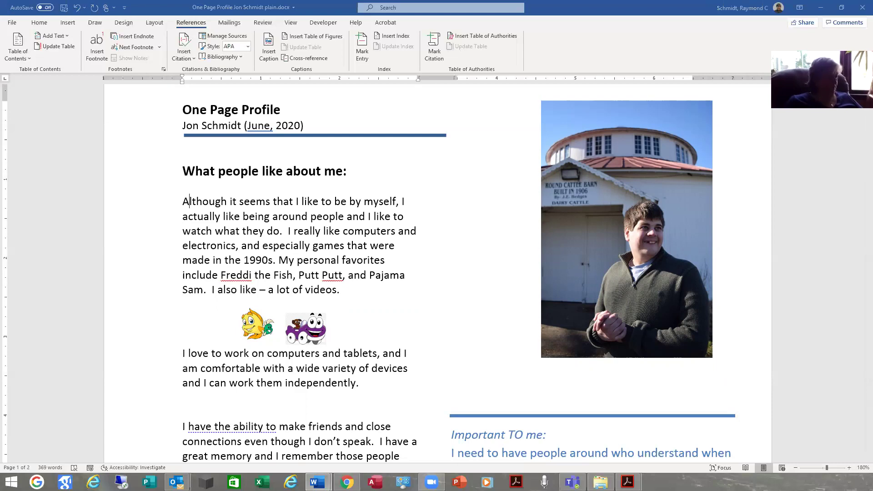